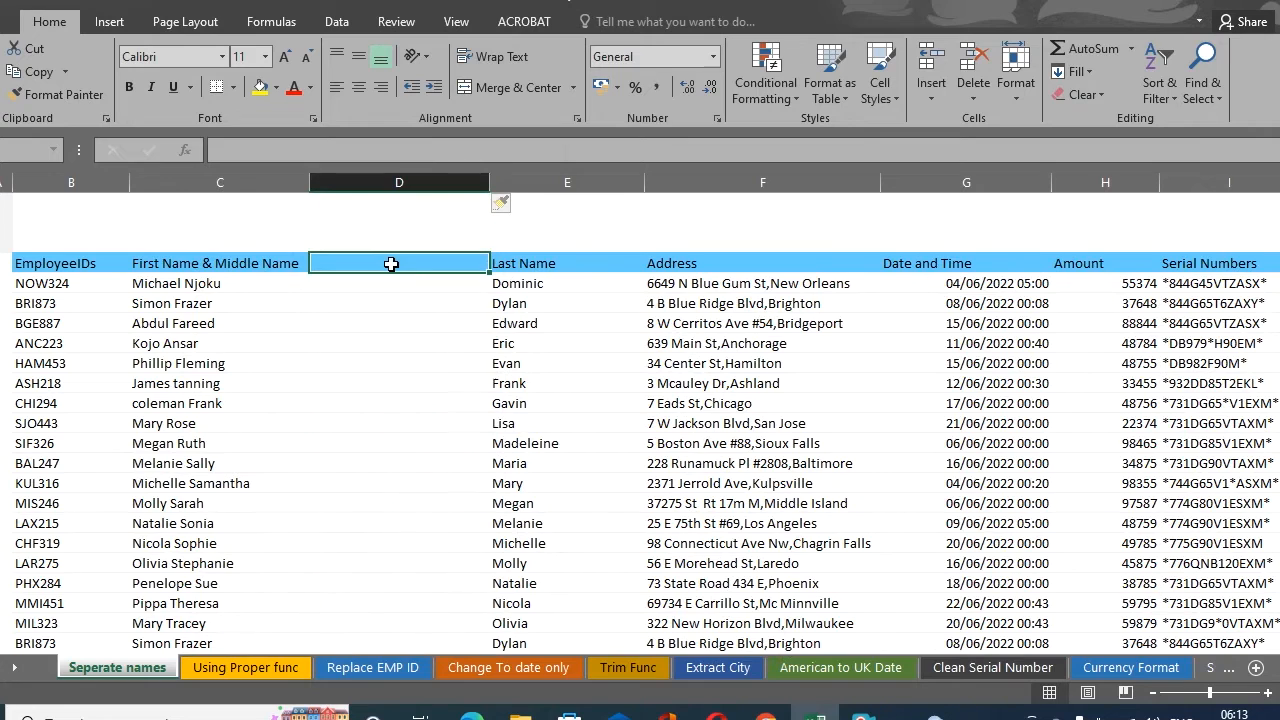
- Head the blank column D "First name" and Flash Fill it with the first names taken from the First Name & Middle Name column
{"action": "type", "text": "First"}
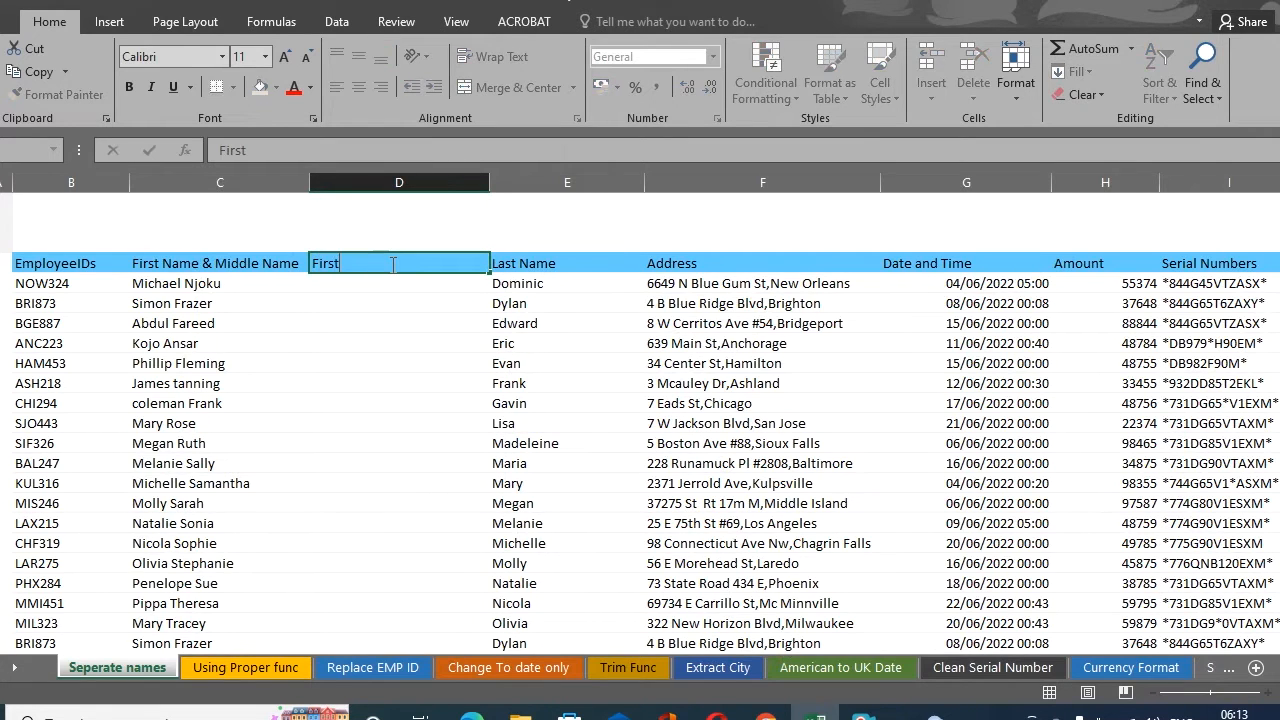
{"action": "type", "text": " name"}
{"action": "left_click", "coordinate": [381, 284]}
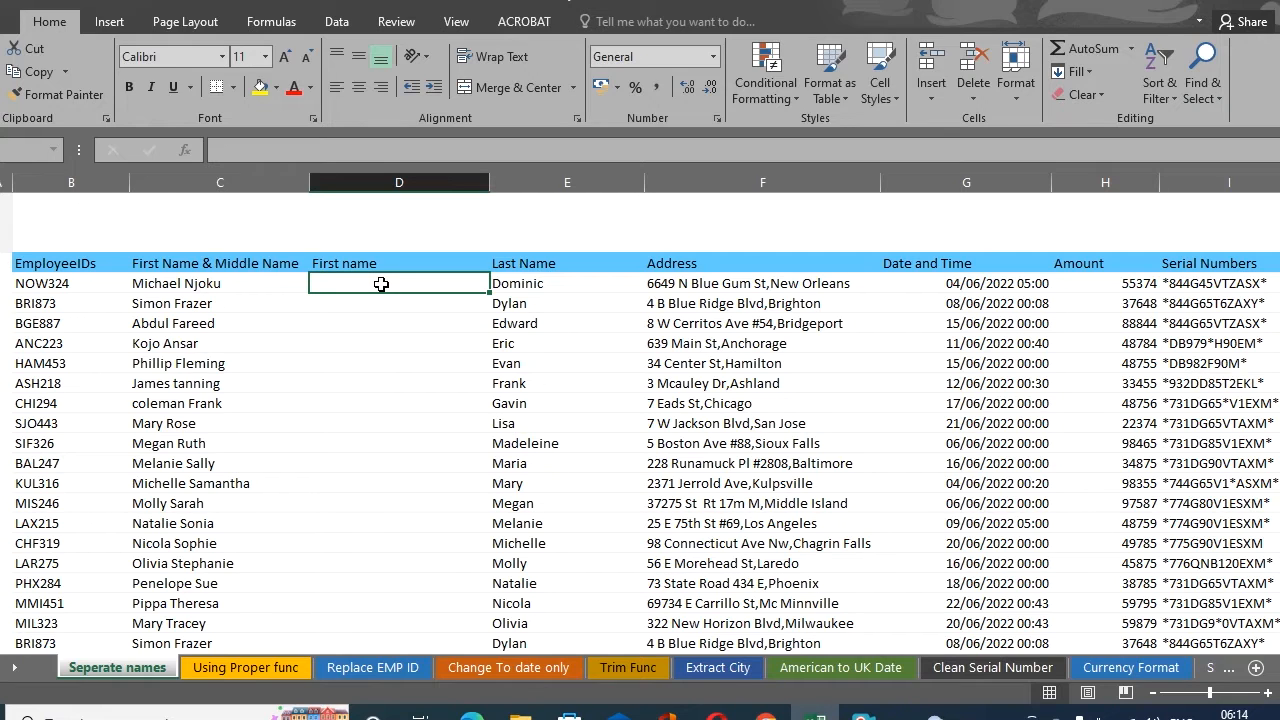
{"action": "type", "text": "Mich"}
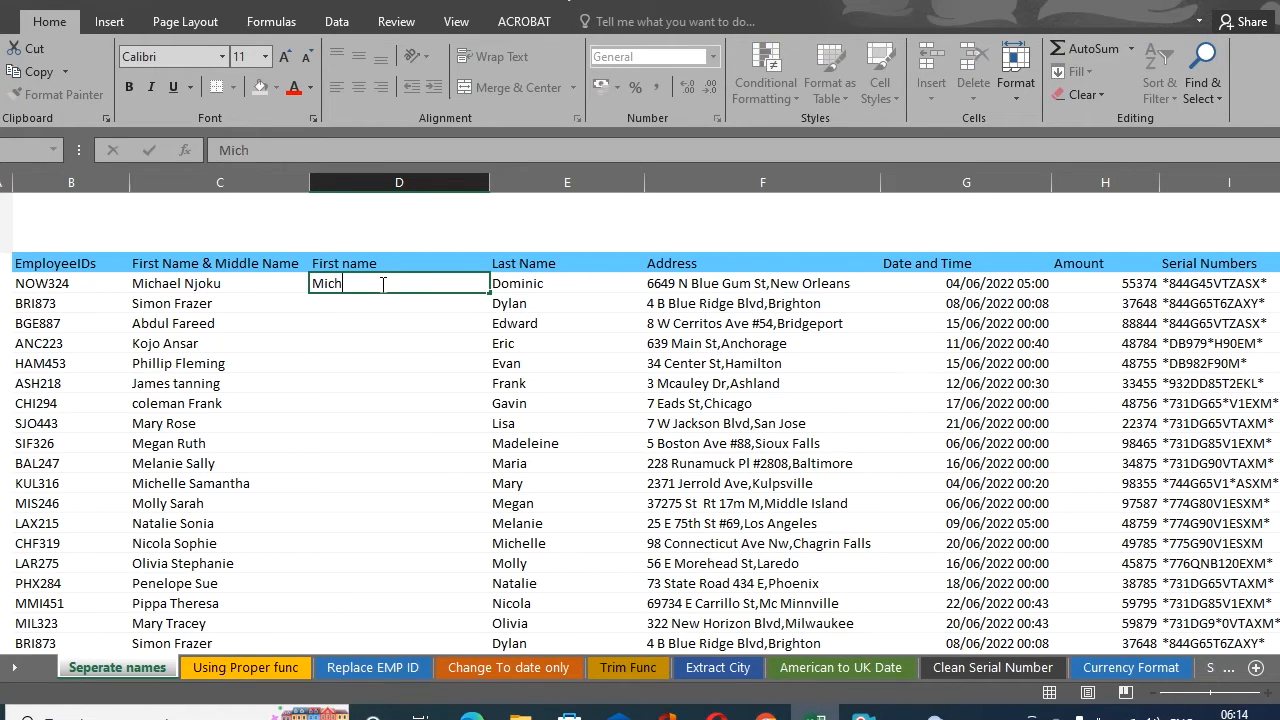
{"action": "type", "text": "ael"}
{"action": "key", "text": "Return"}
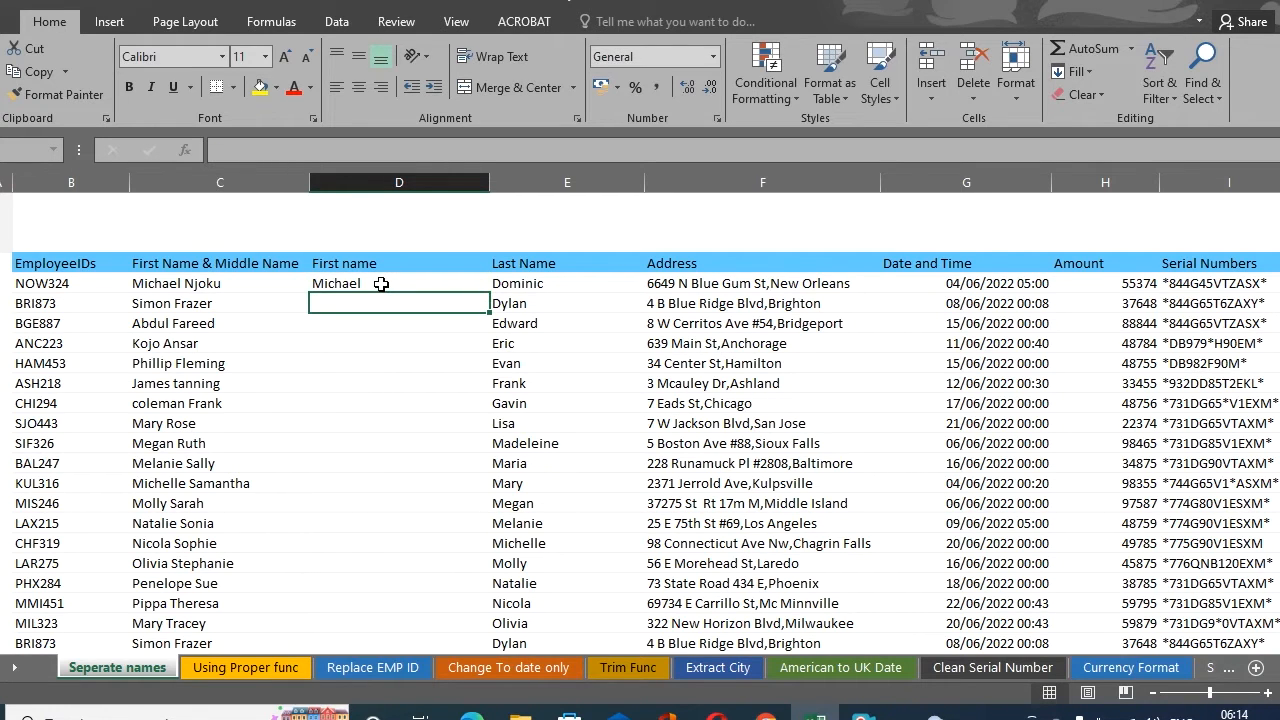
{"action": "type", "text": "Simon"}
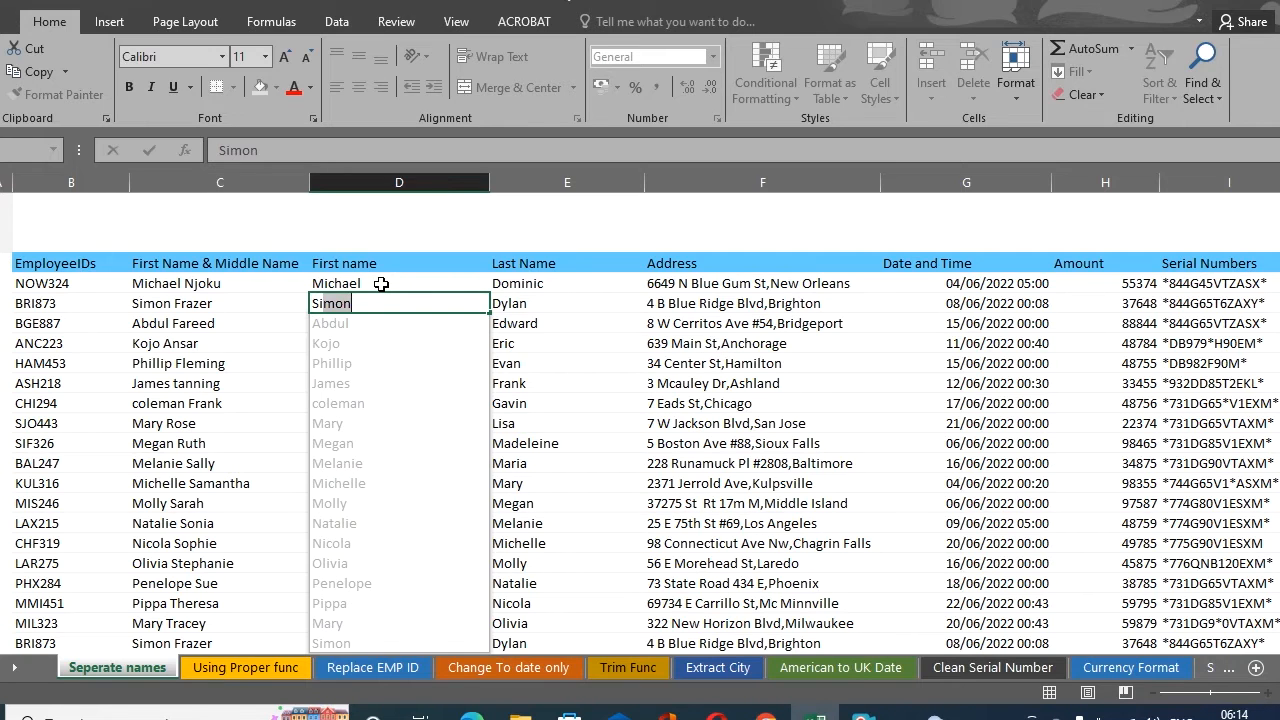
{"action": "key", "text": "Return"}
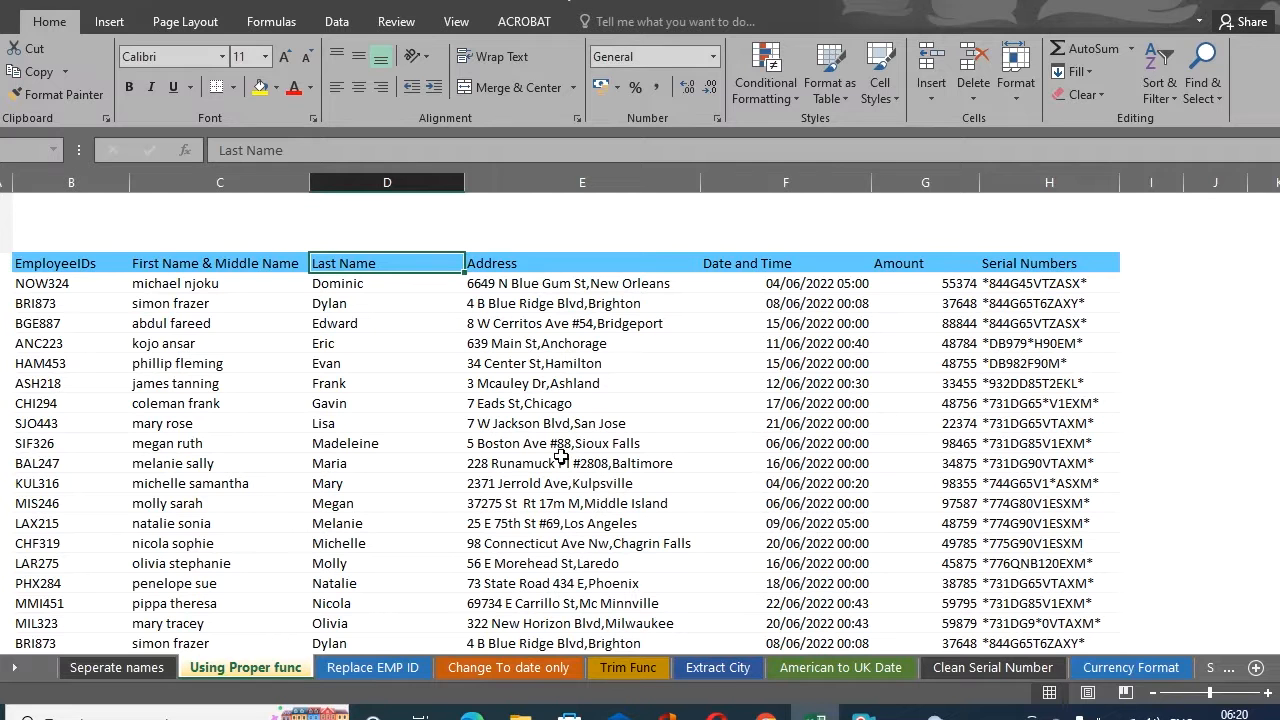
{"action": "left_click", "coordinate": [392, 180]}
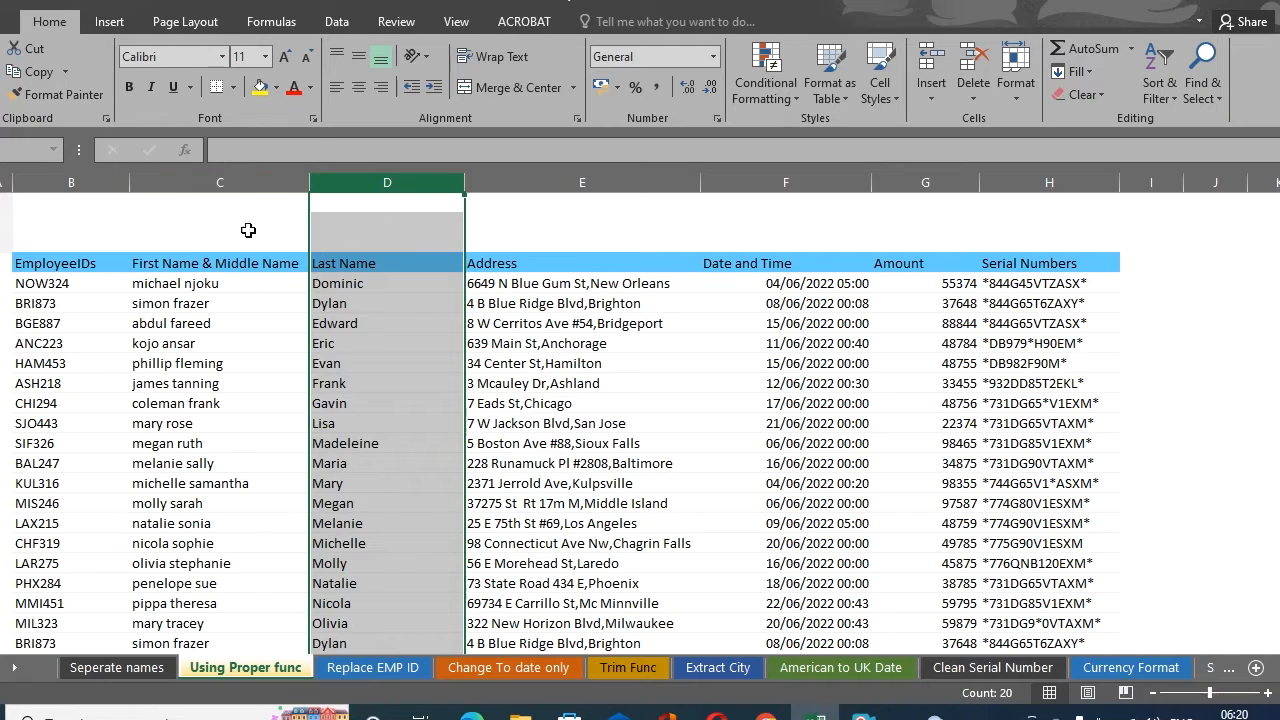
{"action": "left_click", "coordinate": [204, 183]}
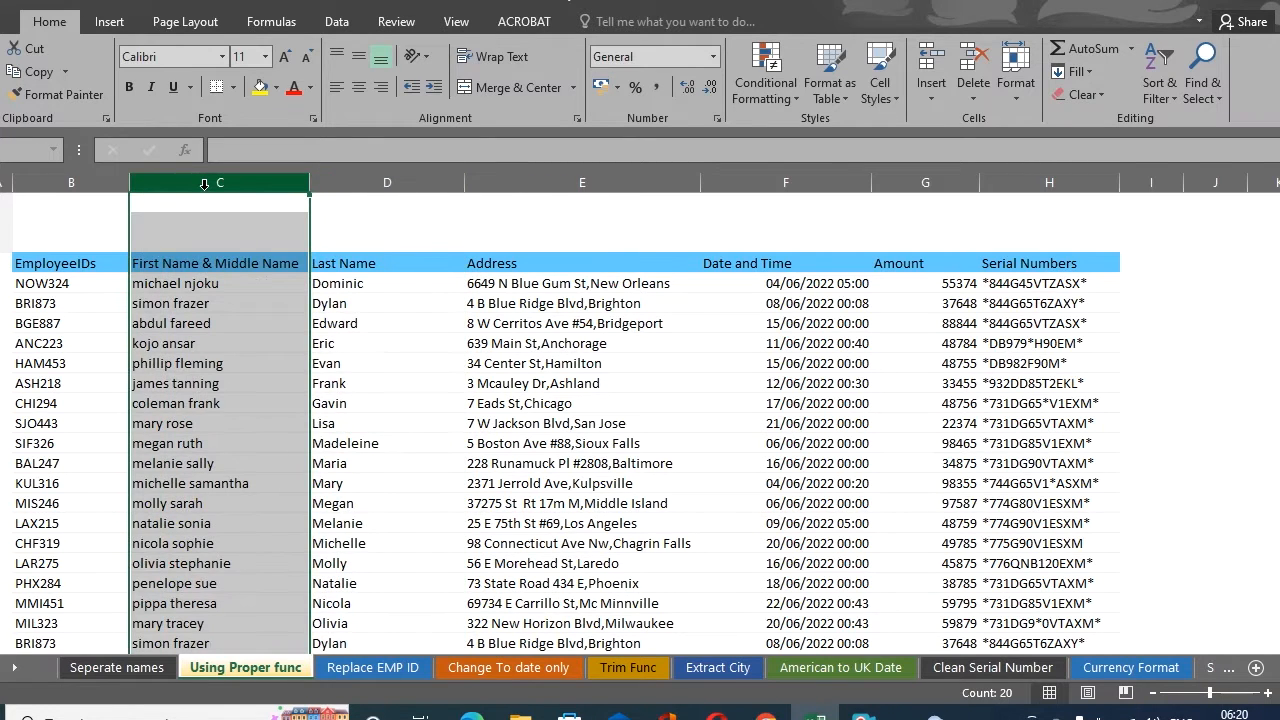
{"action": "left_click", "coordinate": [187, 309]}
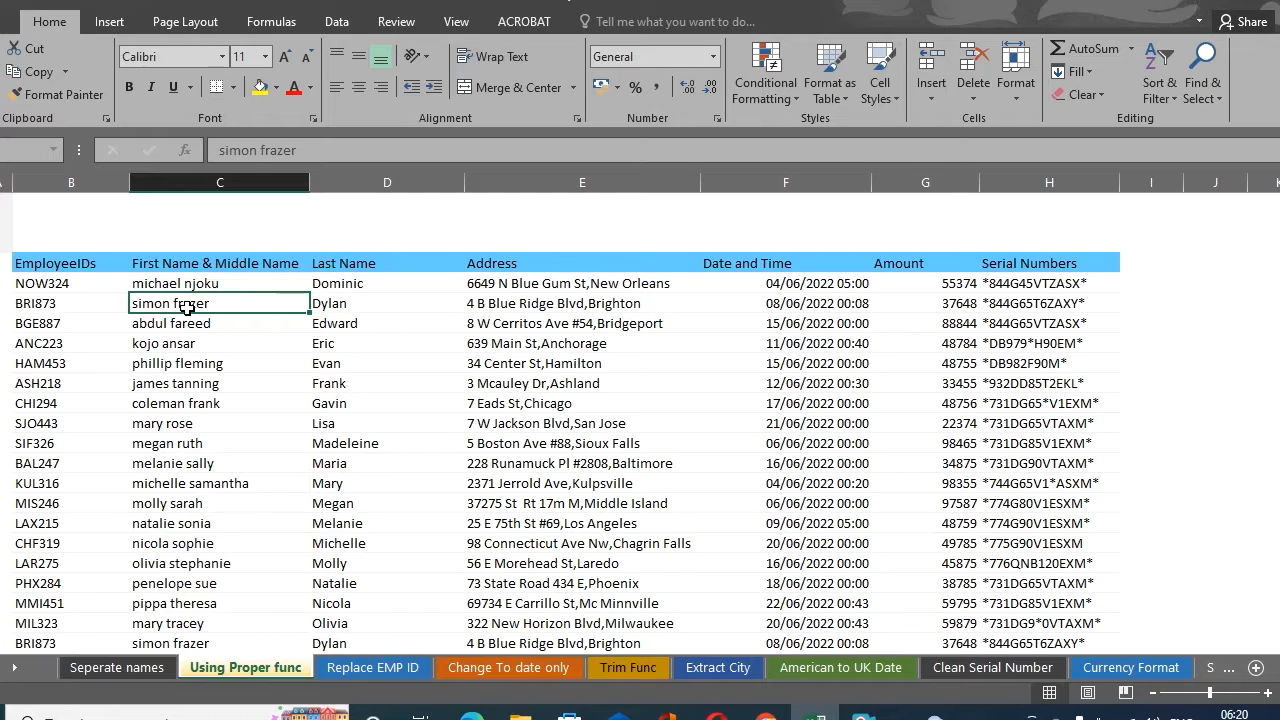
{"action": "left_click", "coordinate": [174, 503]}
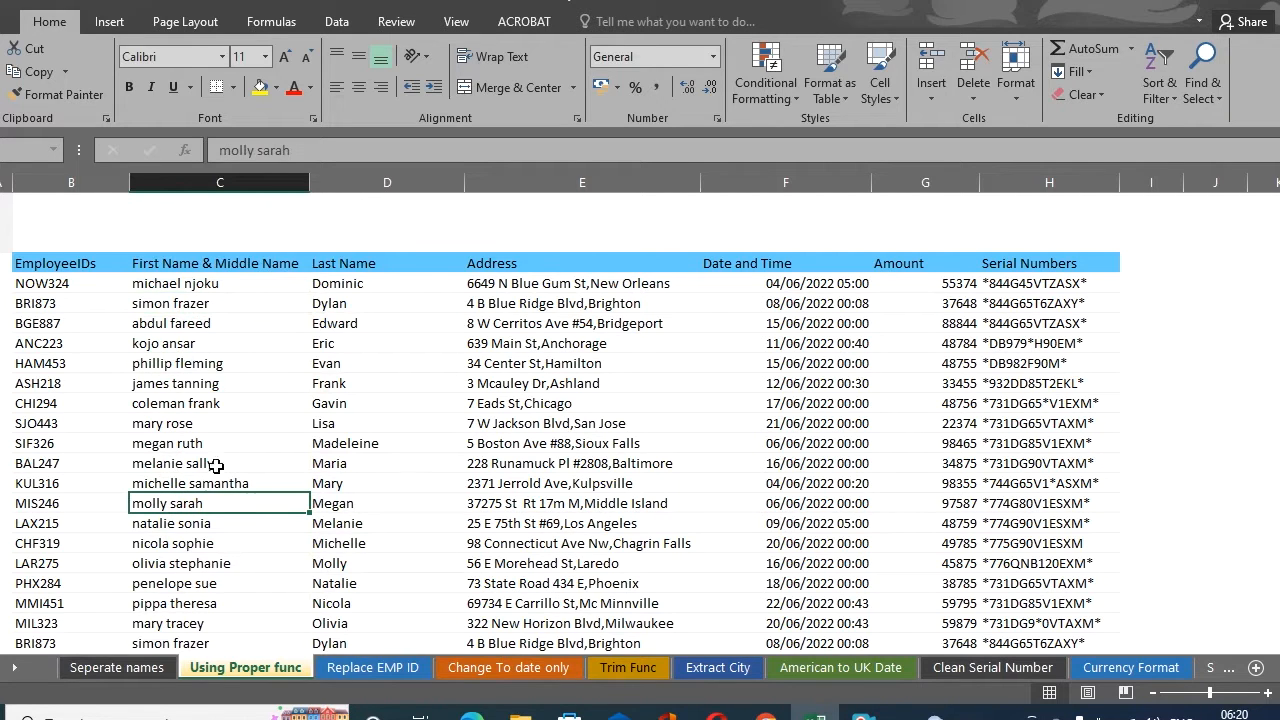
- Insert a blank column before Last Name and head it "Name Proper"
{"action": "left_click", "coordinate": [370, 177]}
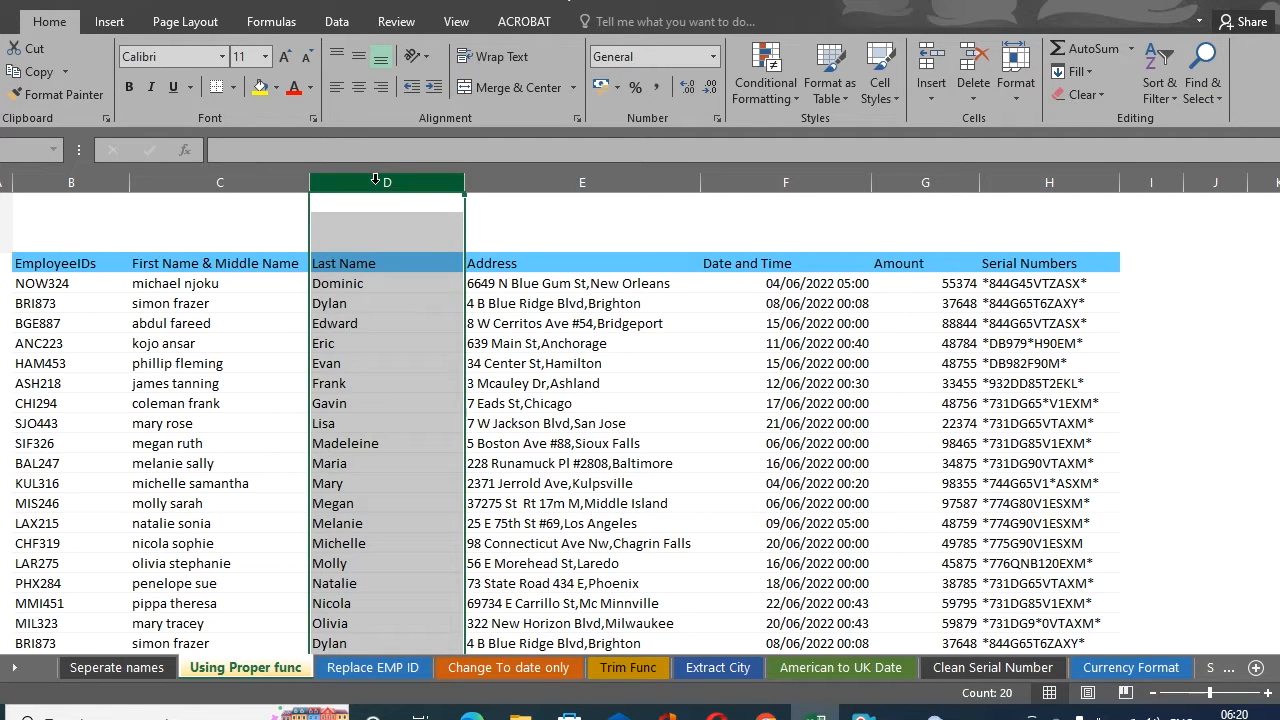
{"action": "right_click", "coordinate": [377, 178]}
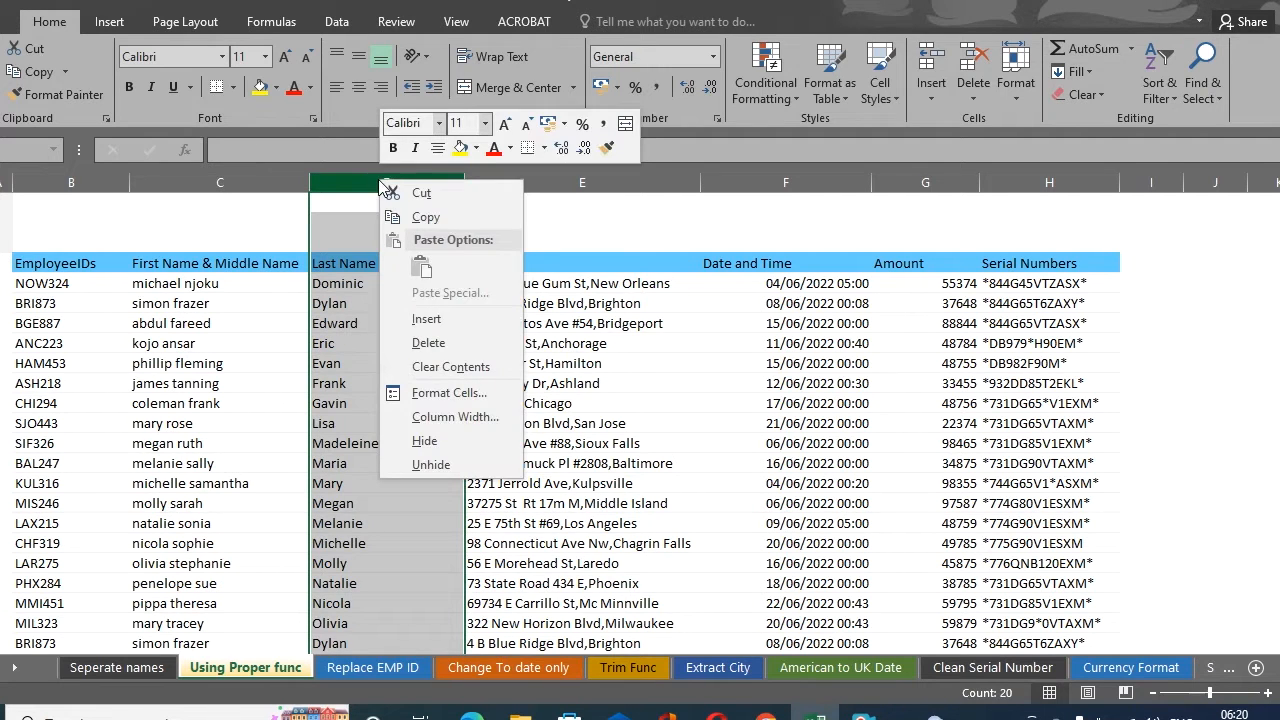
{"action": "left_click", "coordinate": [428, 318]}
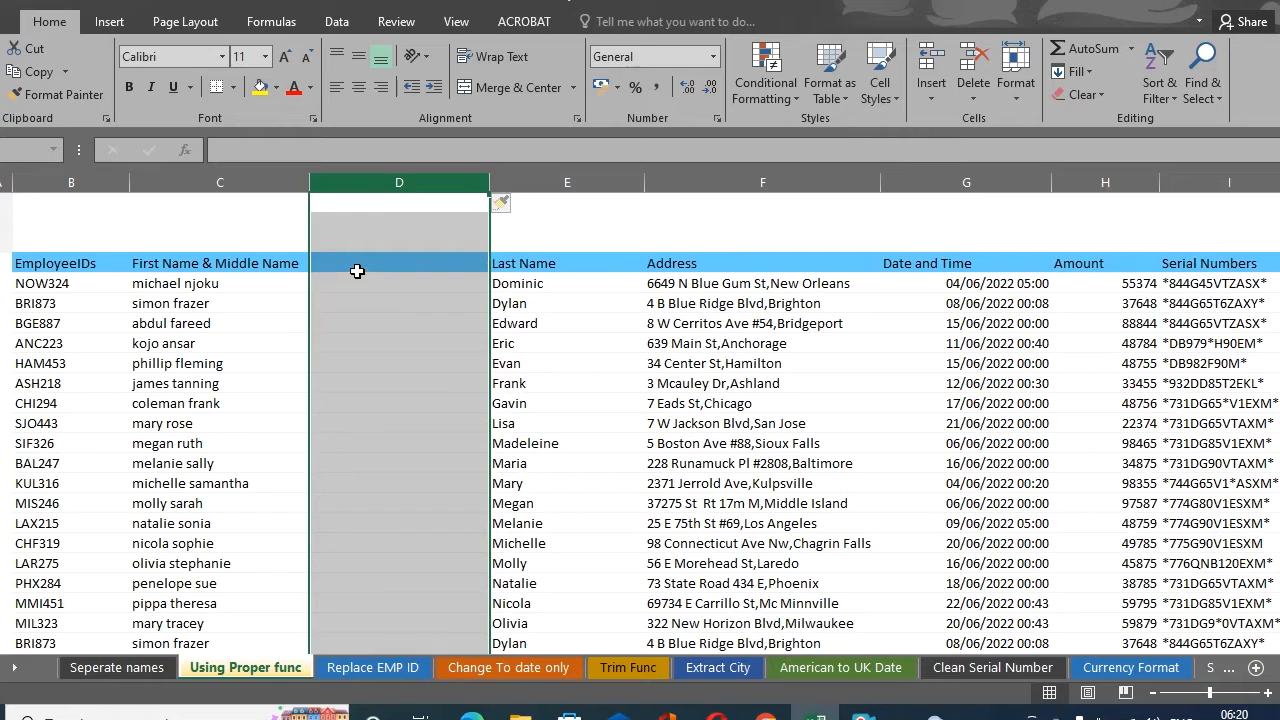
{"action": "left_click", "coordinate": [358, 265]}
{"action": "type", "text": "Pr"}
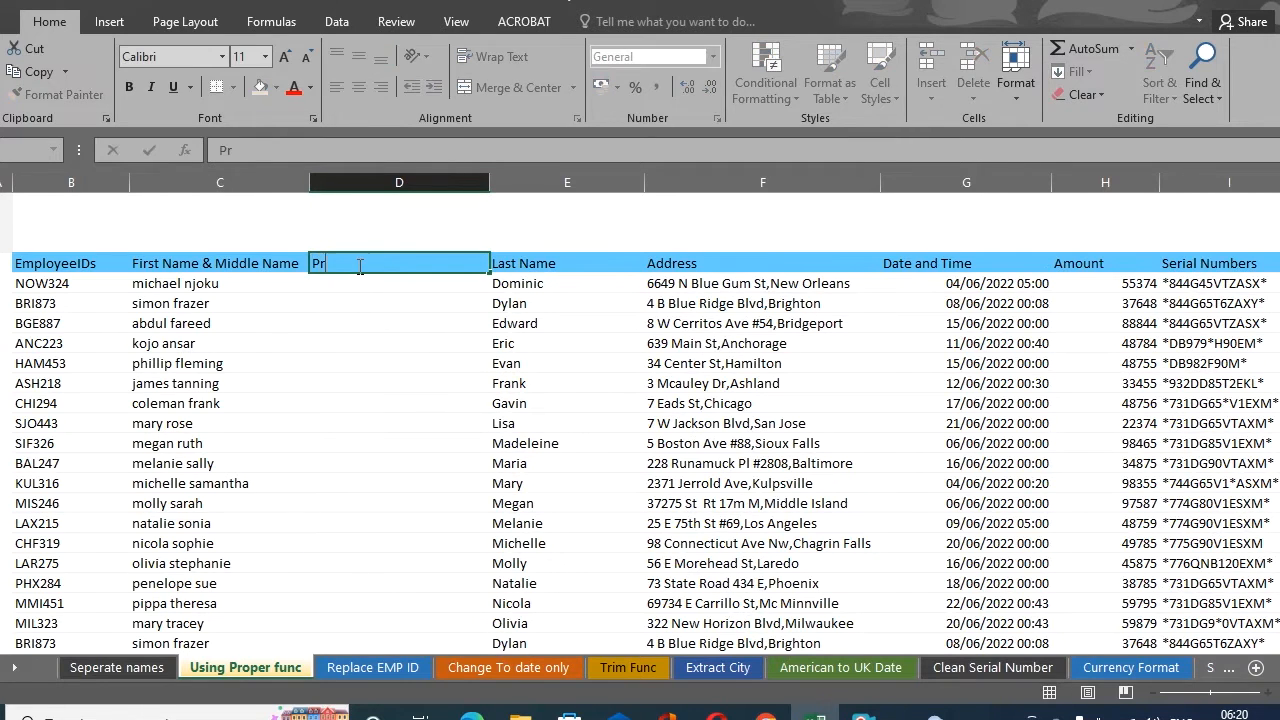
{"action": "key", "text": "BackSpace"}
{"action": "key", "text": "BackSpace"}
{"action": "type", "text": "Name Proper"}
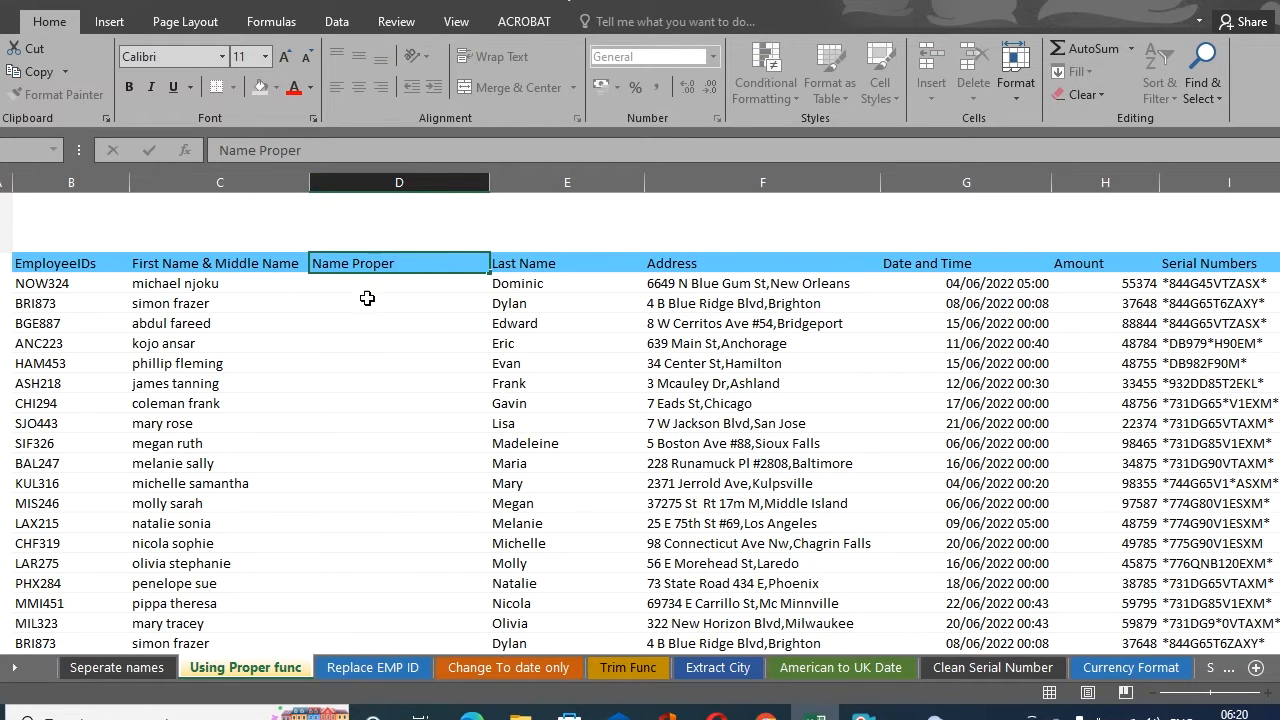
{"action": "key", "text": "Return"}
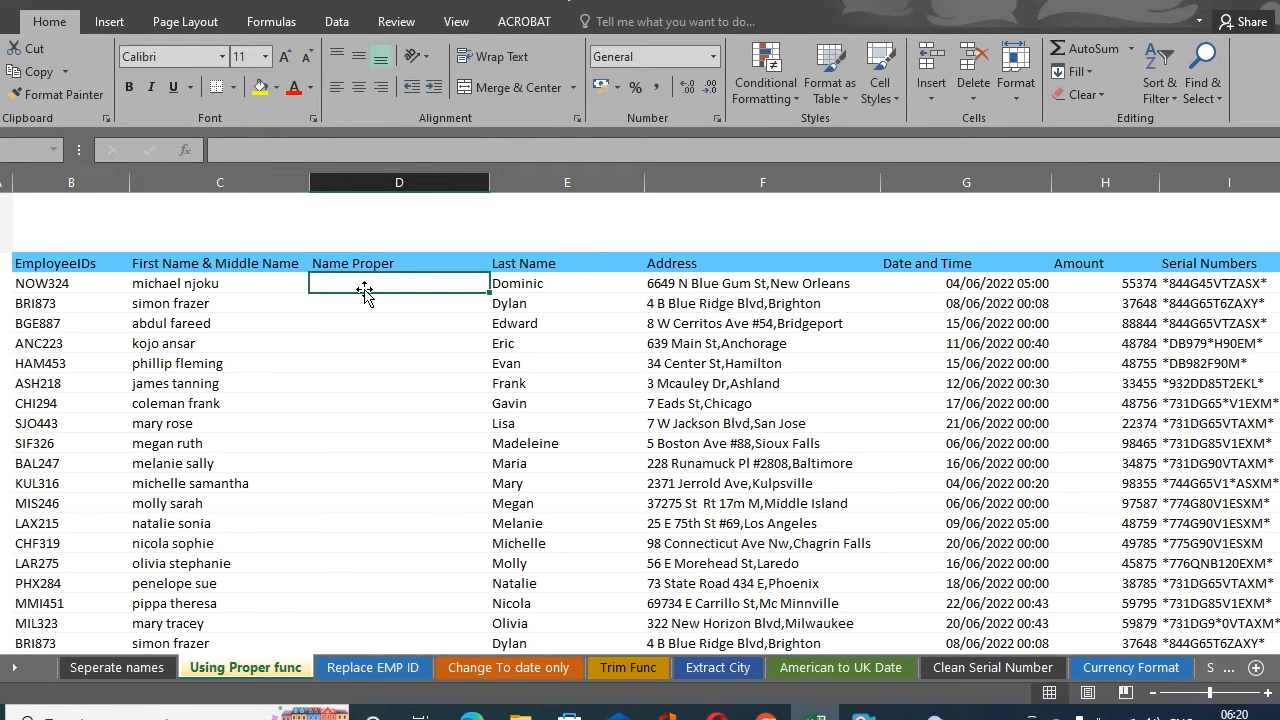
- Enter the formula =PROPER(C5) in the first data cell of the Name Proper column
{"action": "type", "text": "="}
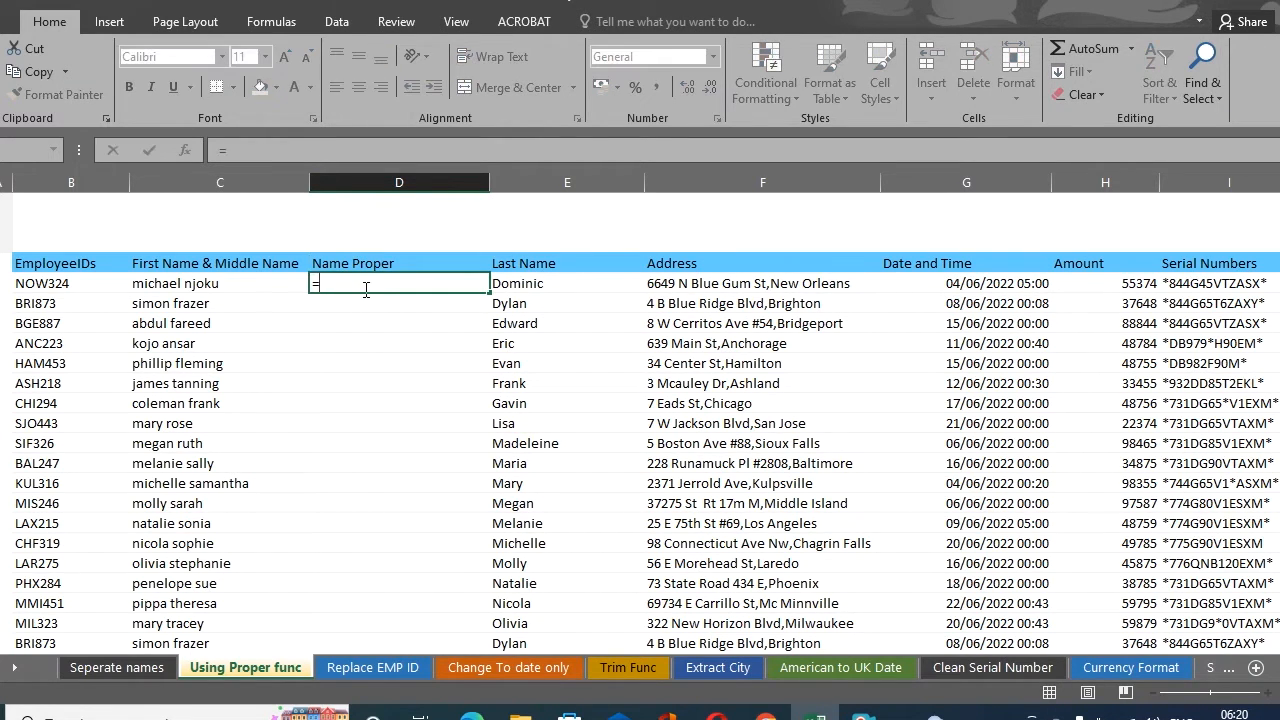
{"action": "type", "text": "pro"}
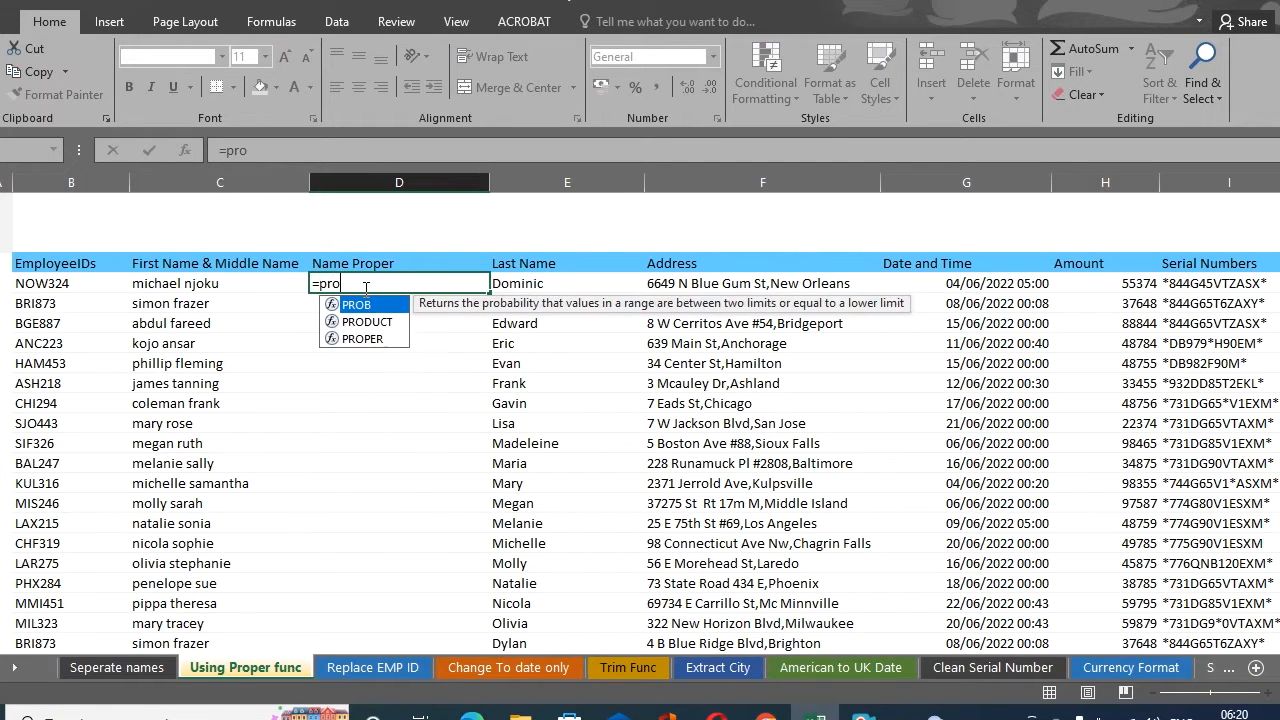
{"action": "type", "text": "p"}
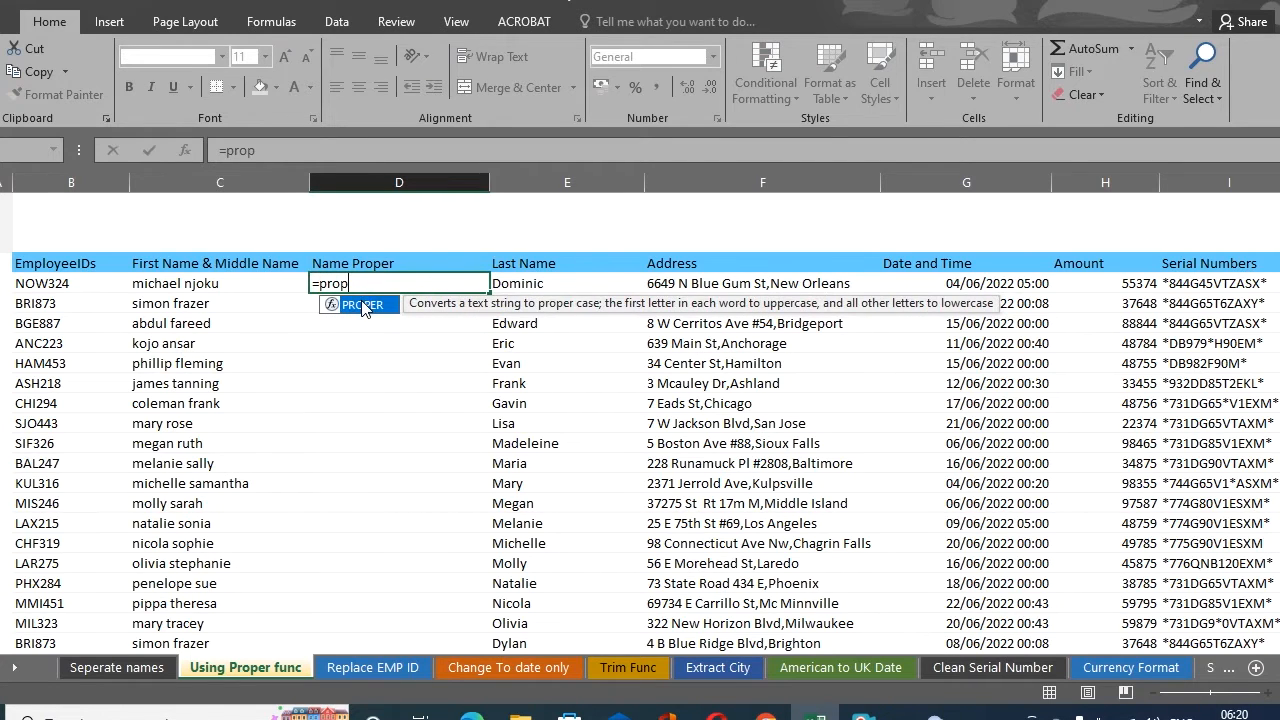
{"action": "double_click", "coordinate": [363, 305]}
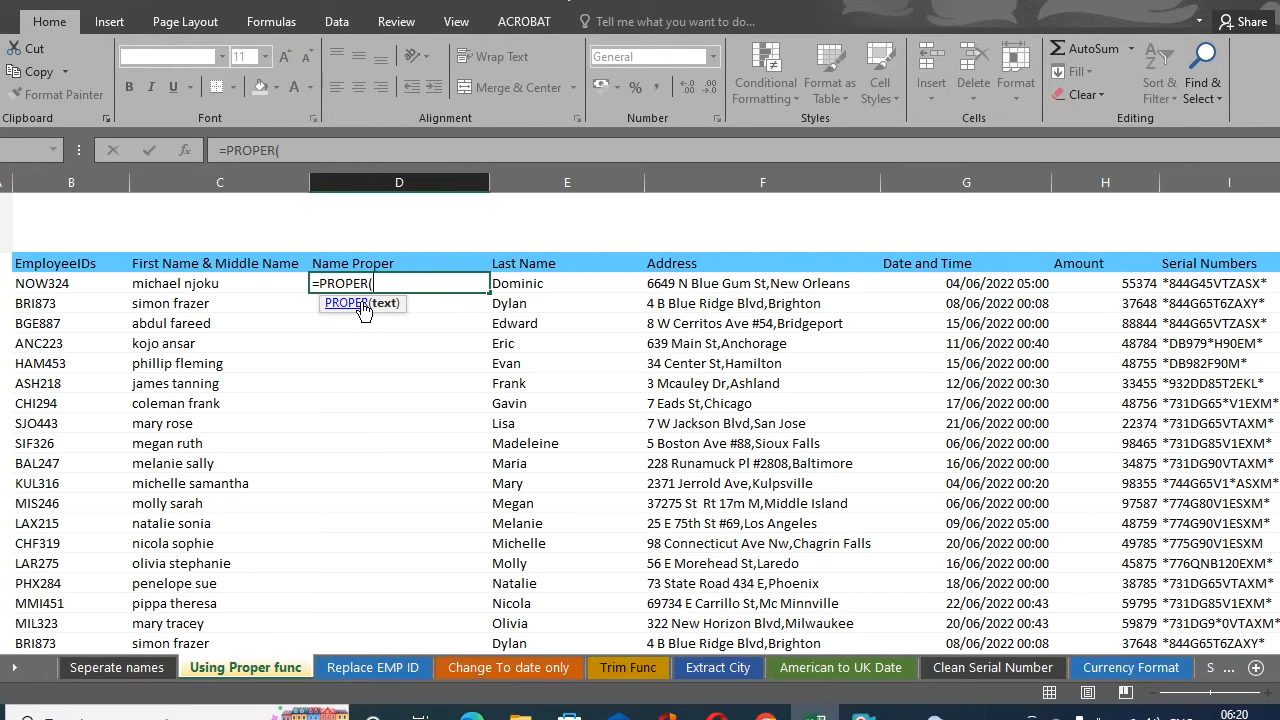
{"action": "left_click", "coordinate": [259, 286]}
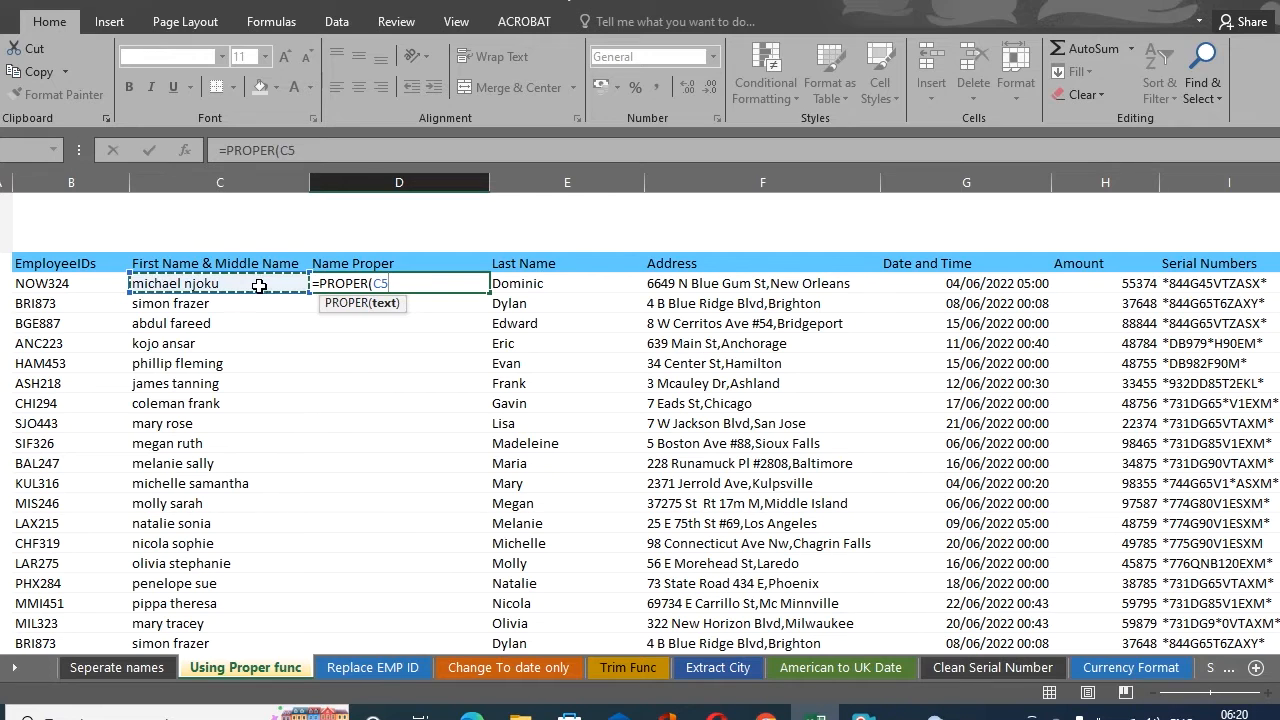
{"action": "type", "text": ")"}
{"action": "key", "text": "Return"}
- Copy the PROPER formula down the Name Proper column to the last employee record
{"action": "left_click", "coordinate": [382, 281]}
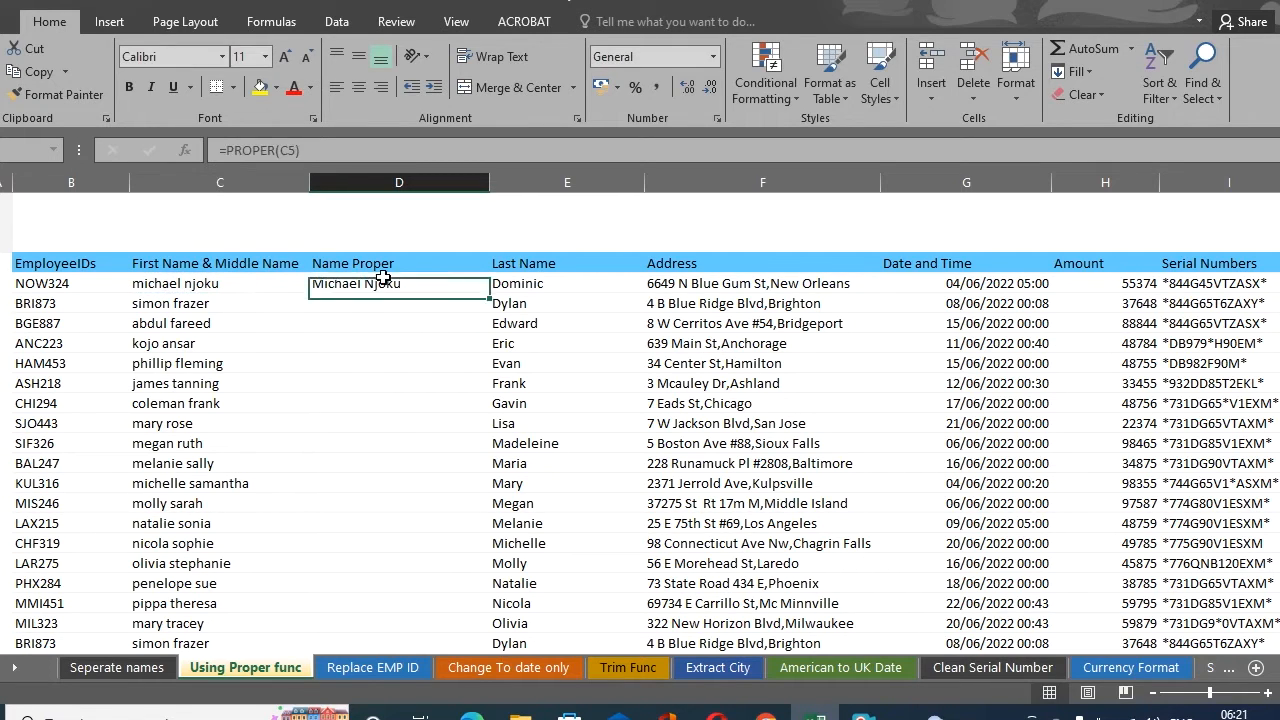
{"action": "left_click_drag", "start_coordinate": [489, 293], "coordinate": [465, 548]}
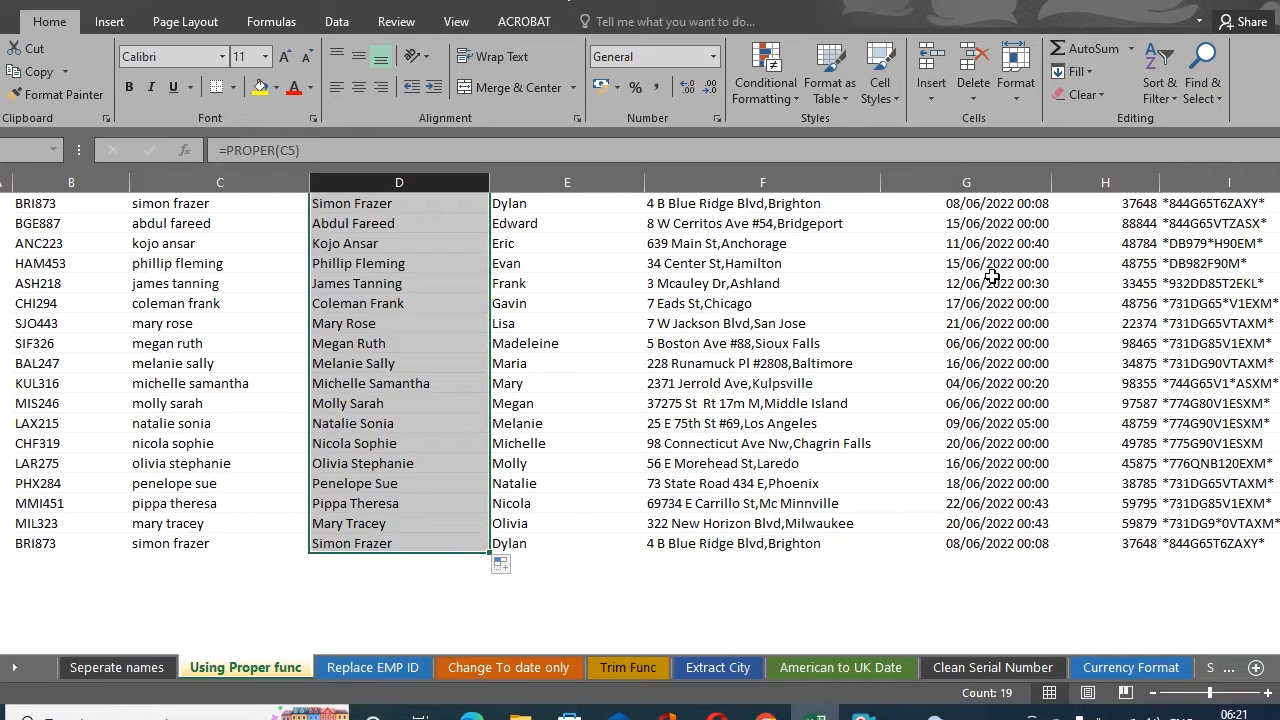
{"action": "scroll", "coordinate": [1016, 268], "scroll_direction": "up", "scroll_amount": 2}
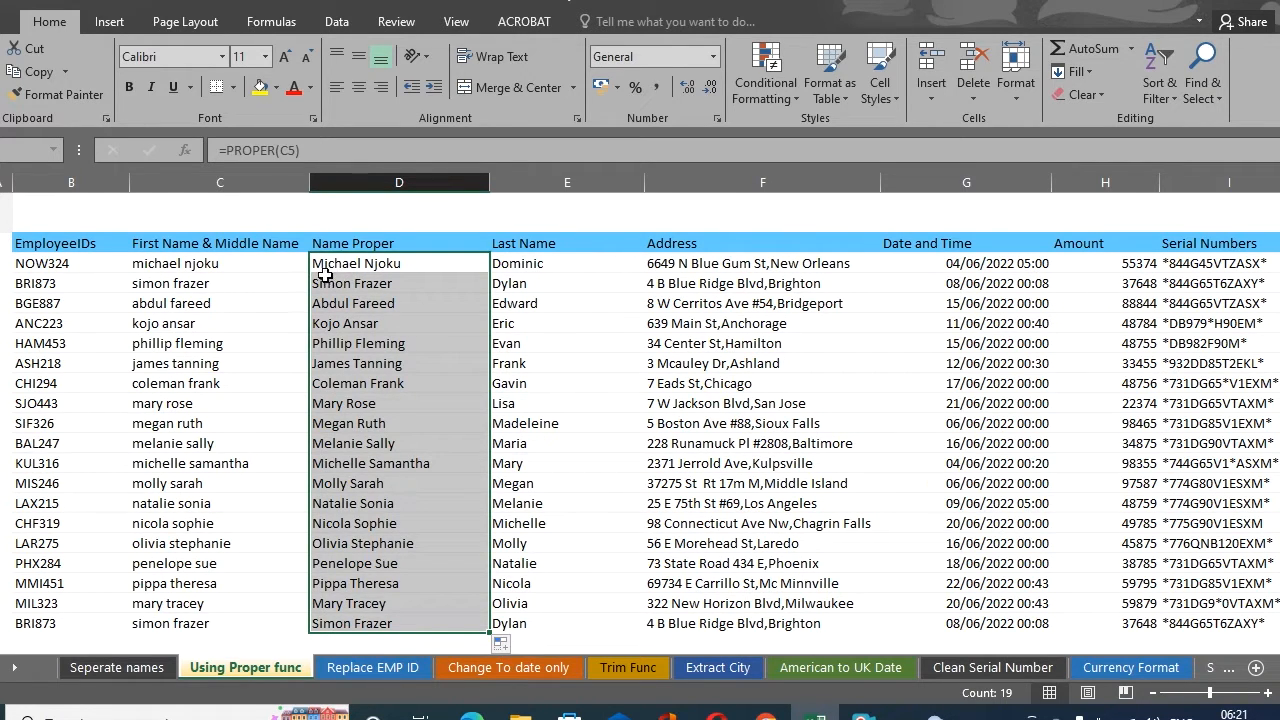
{"action": "left_click", "coordinate": [353, 305]}
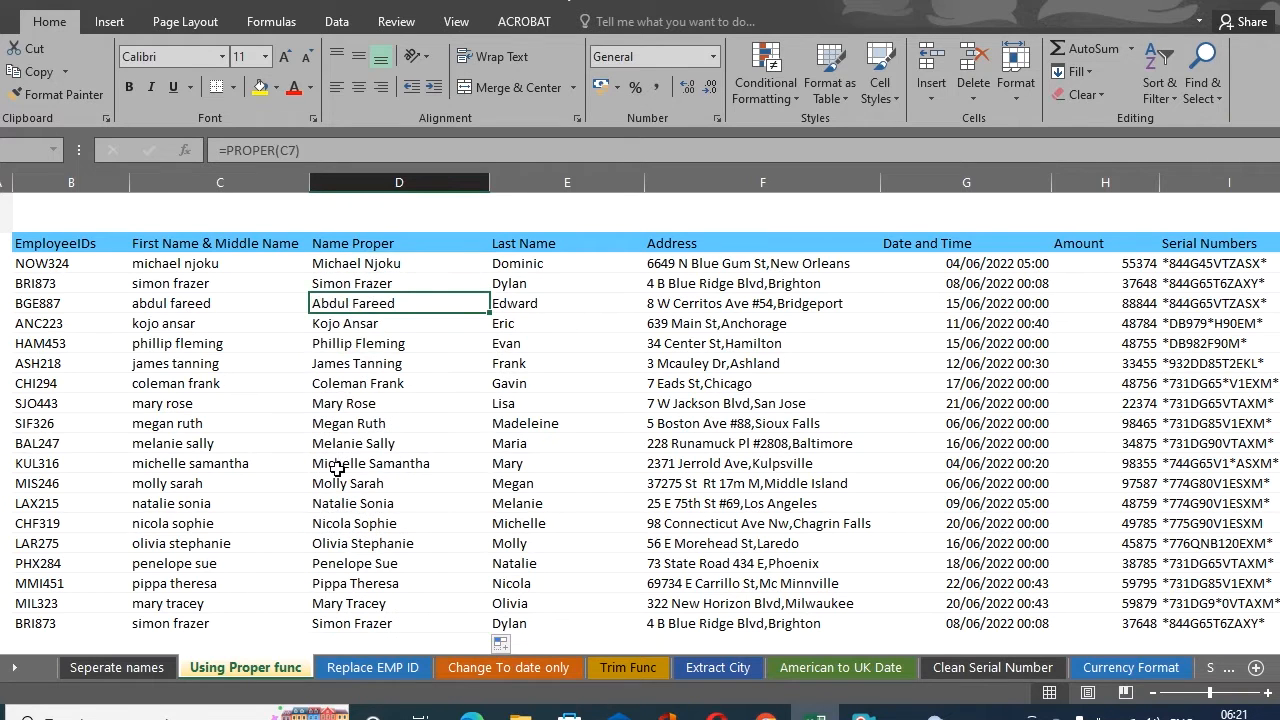
{"action": "left_click", "coordinate": [369, 385]}
{"action": "left_click", "coordinate": [374, 306]}
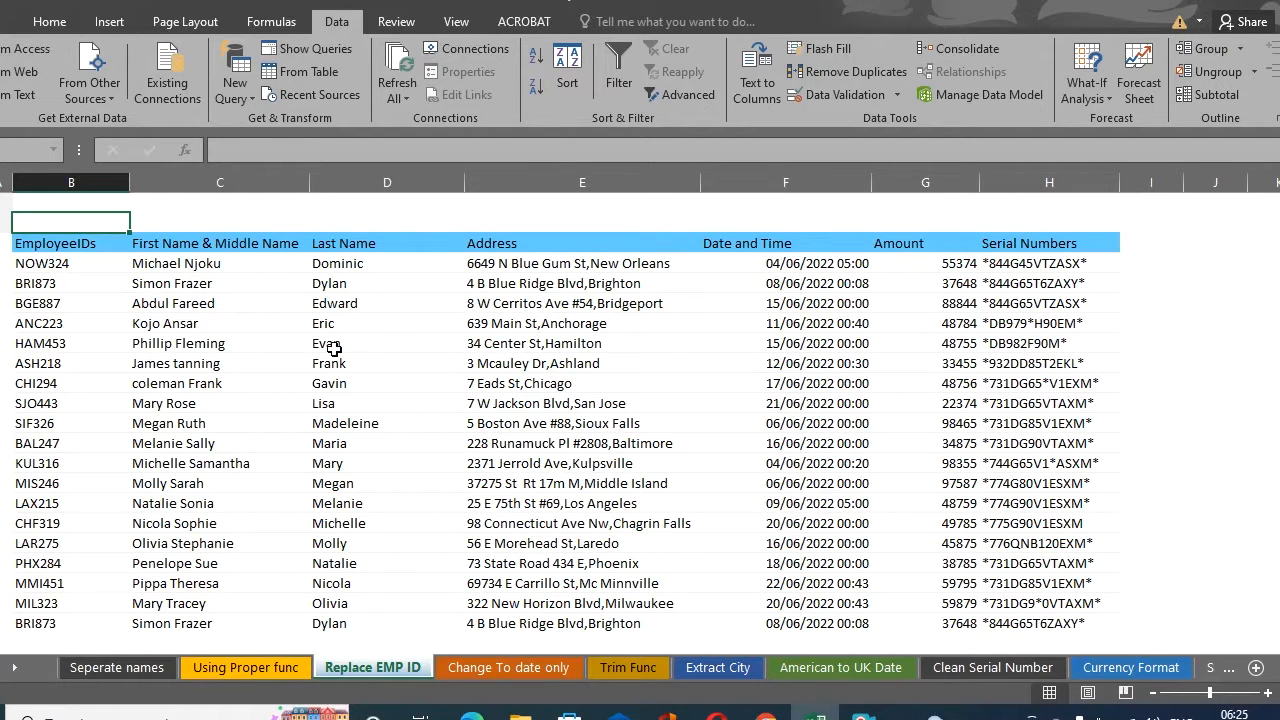
{"action": "left_click", "coordinate": [63, 172]}
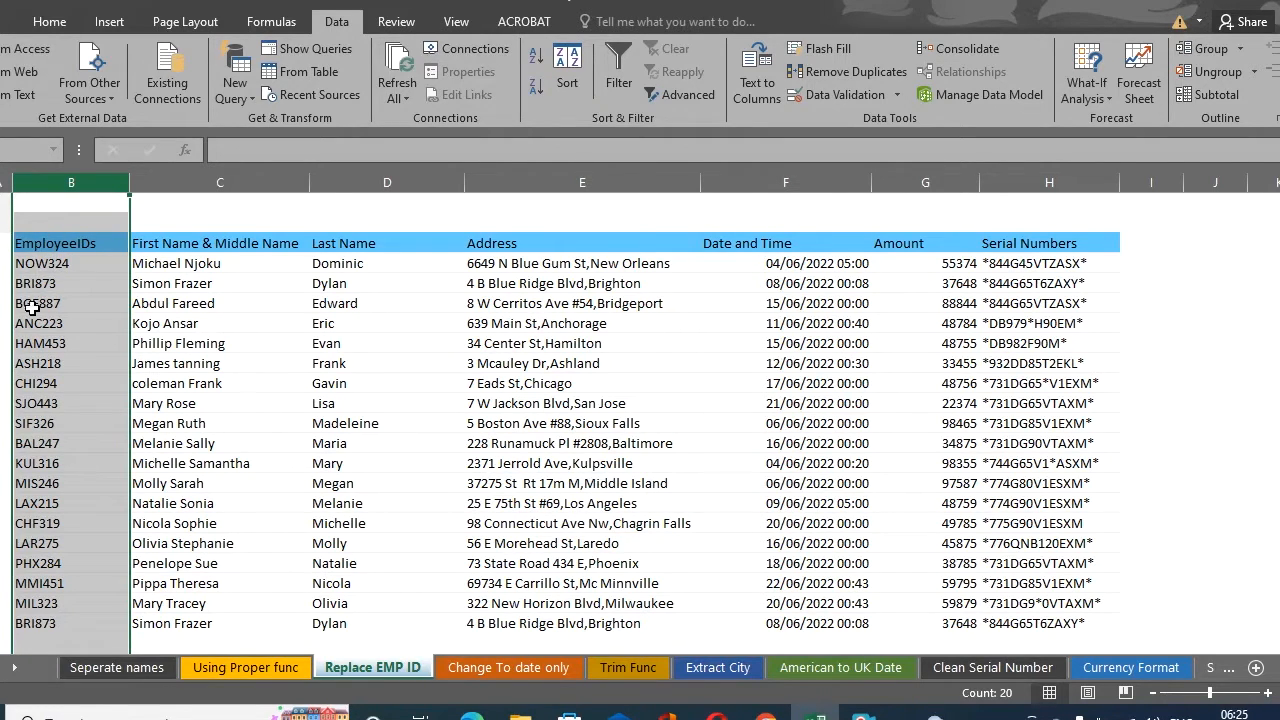
{"action": "left_click", "coordinate": [42, 263]}
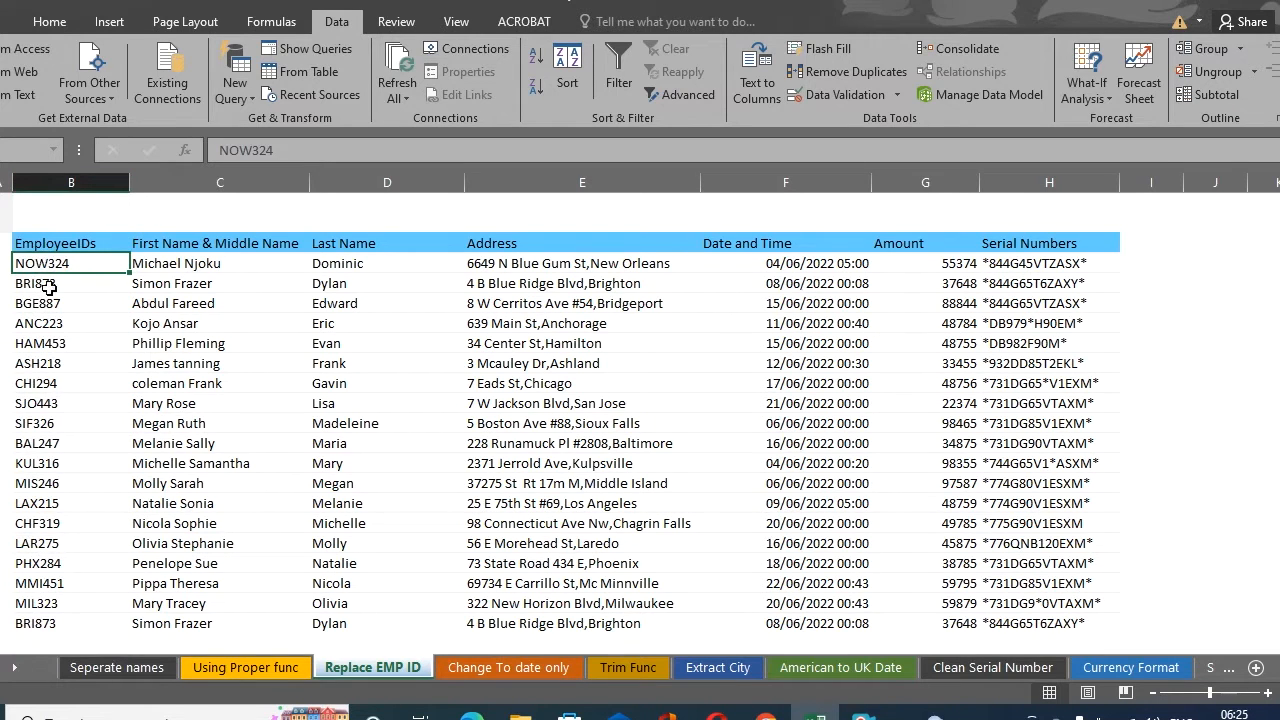
{"action": "left_click", "coordinate": [48, 286]}
{"action": "left_click", "coordinate": [52, 310]}
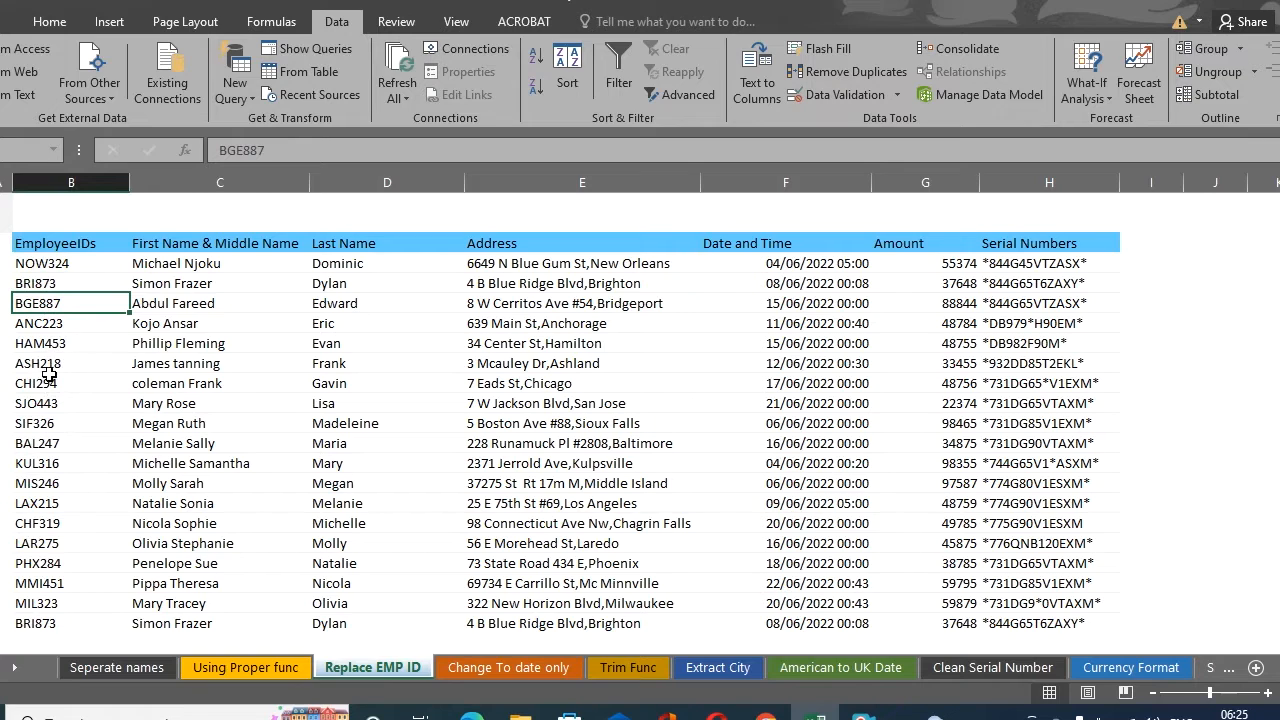
{"action": "left_click", "coordinate": [46, 326]}
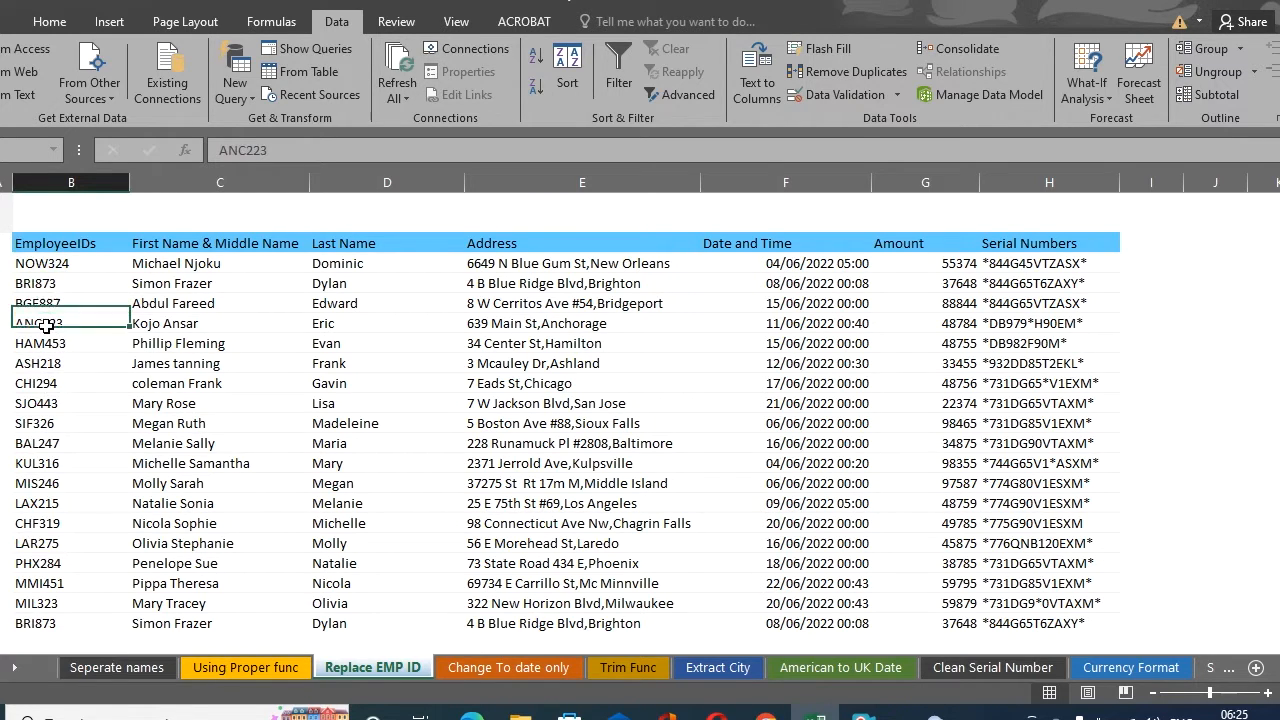
- Insert a blank column between EmployeeIDs and First Name & Middle Name on the Replace EMP ID sheet
{"action": "left_click", "coordinate": [208, 186]}
{"action": "right_click", "coordinate": [210, 189]}
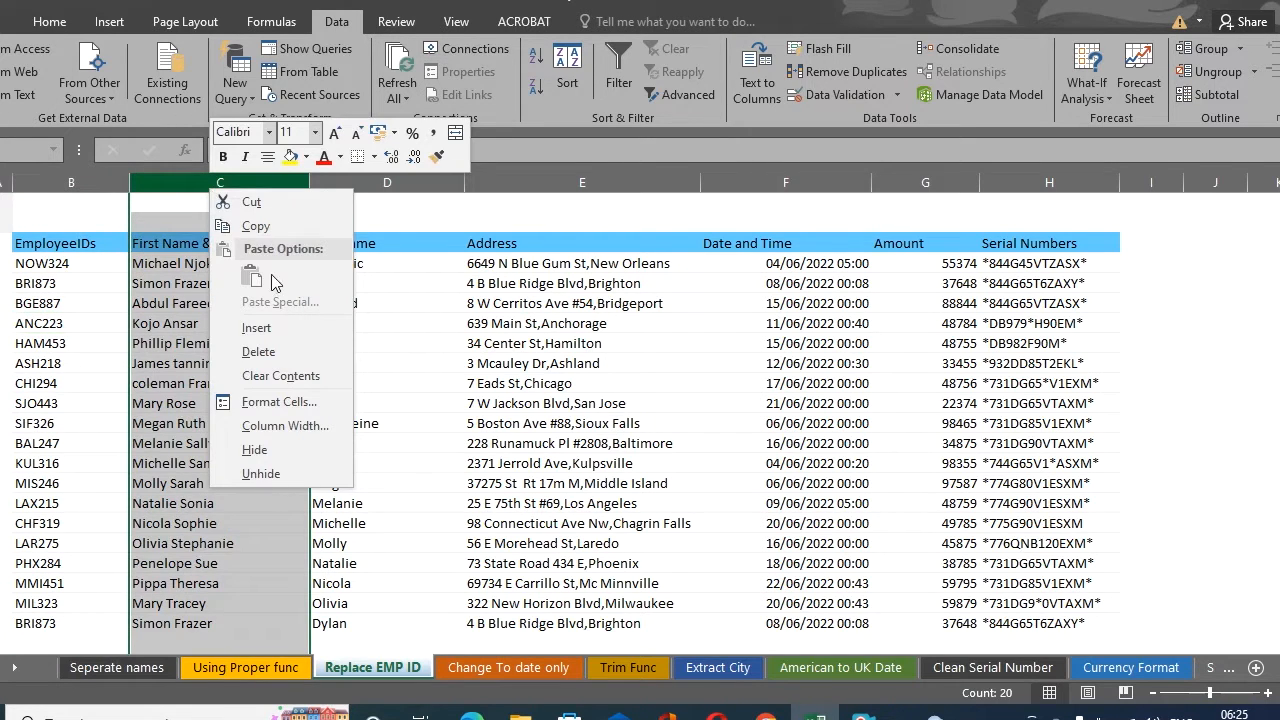
{"action": "left_click", "coordinate": [257, 328]}
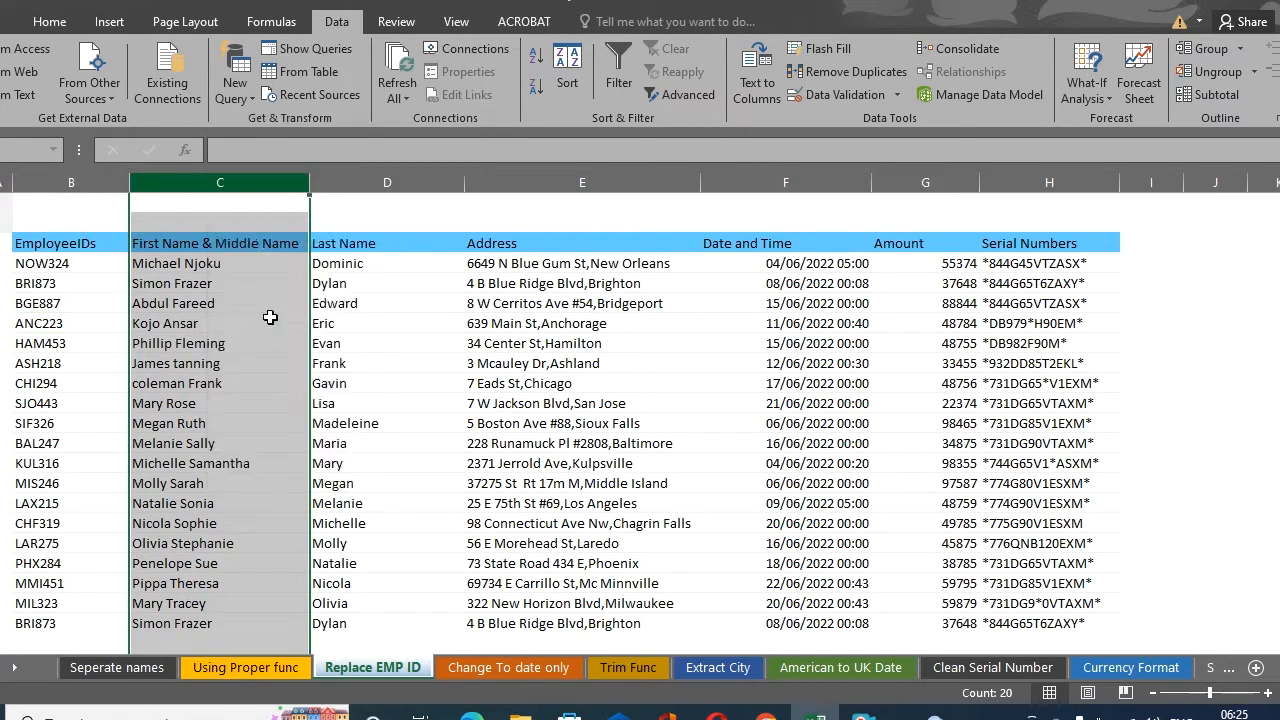
- Start a Text to Columns conversion of the EmployeeIDs column using the Fixed width data type
{"action": "left_click", "coordinate": [83, 186]}
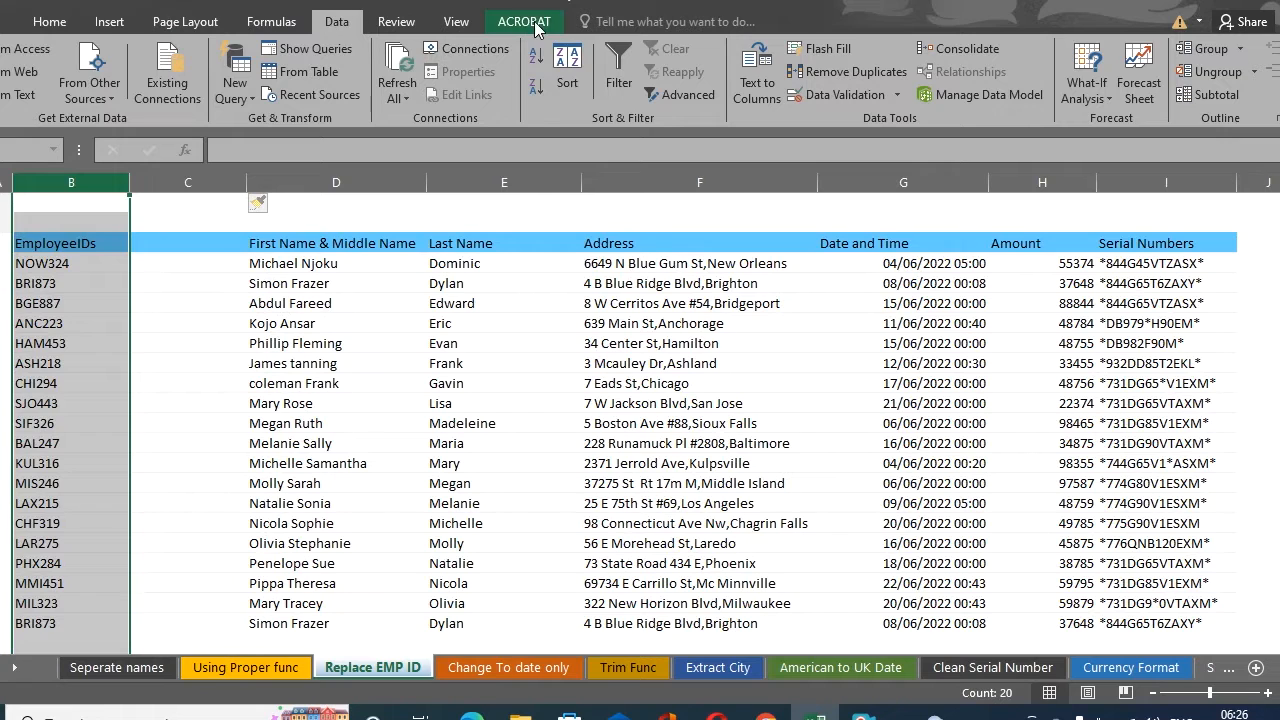
{"action": "left_click", "coordinate": [755, 76]}
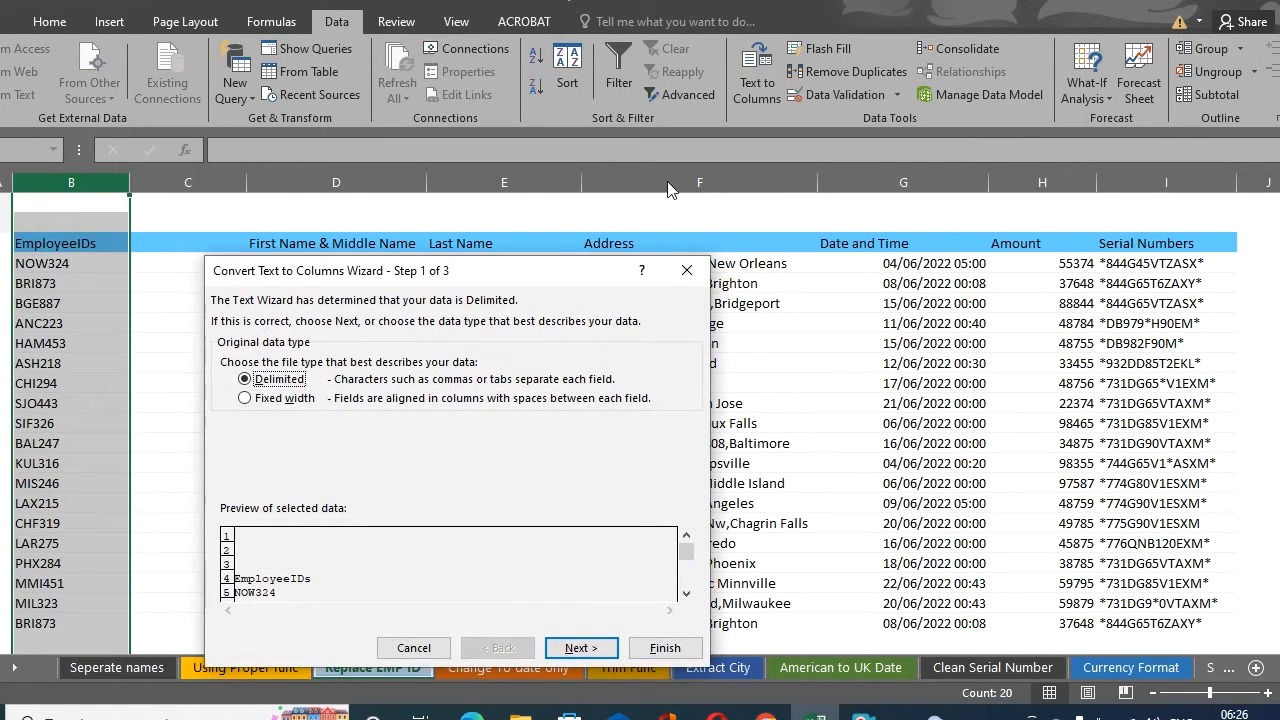
{"action": "left_click_drag", "start_coordinate": [550, 281], "coordinate": [646, 193]}
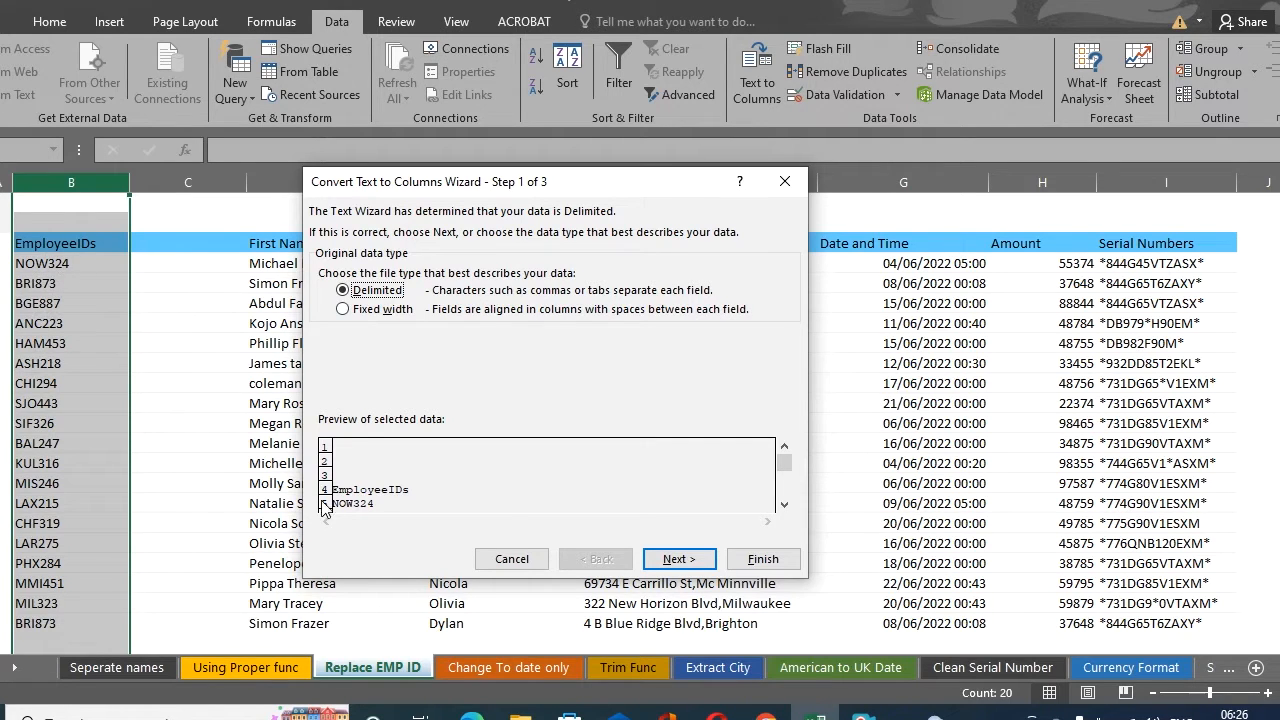
{"action": "left_click", "coordinate": [345, 309]}
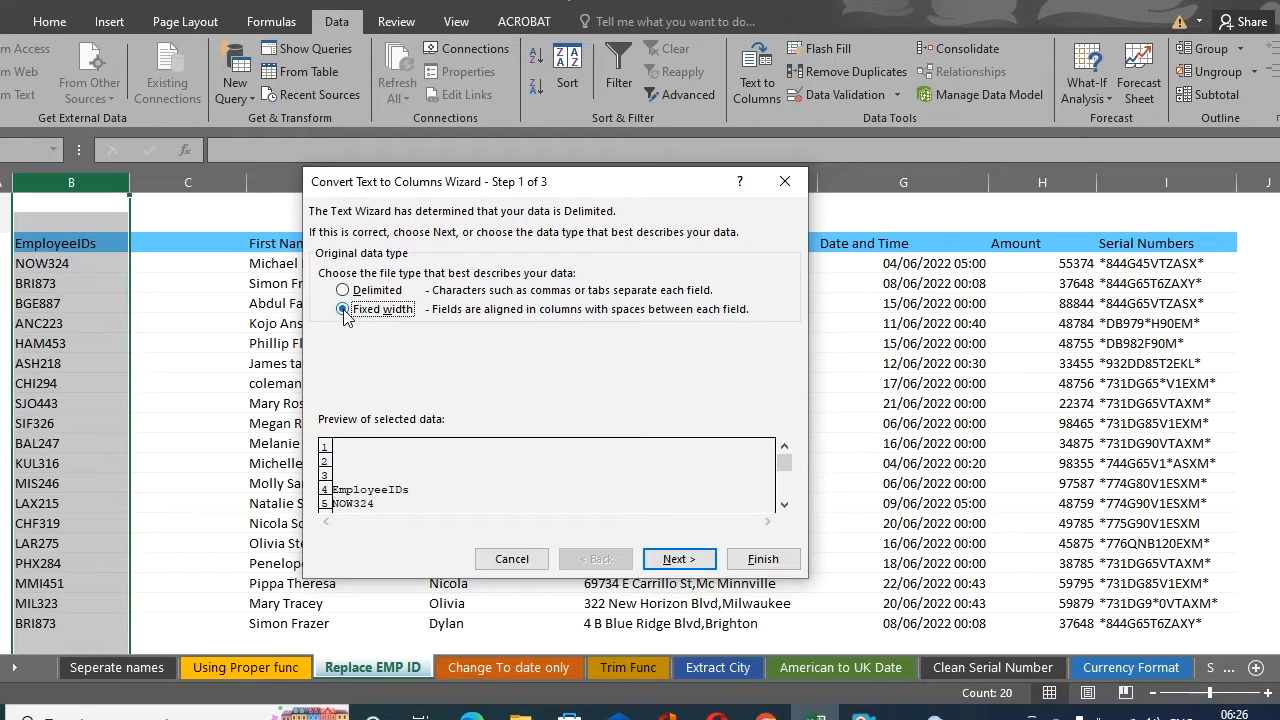
{"action": "left_click", "coordinate": [672, 560]}
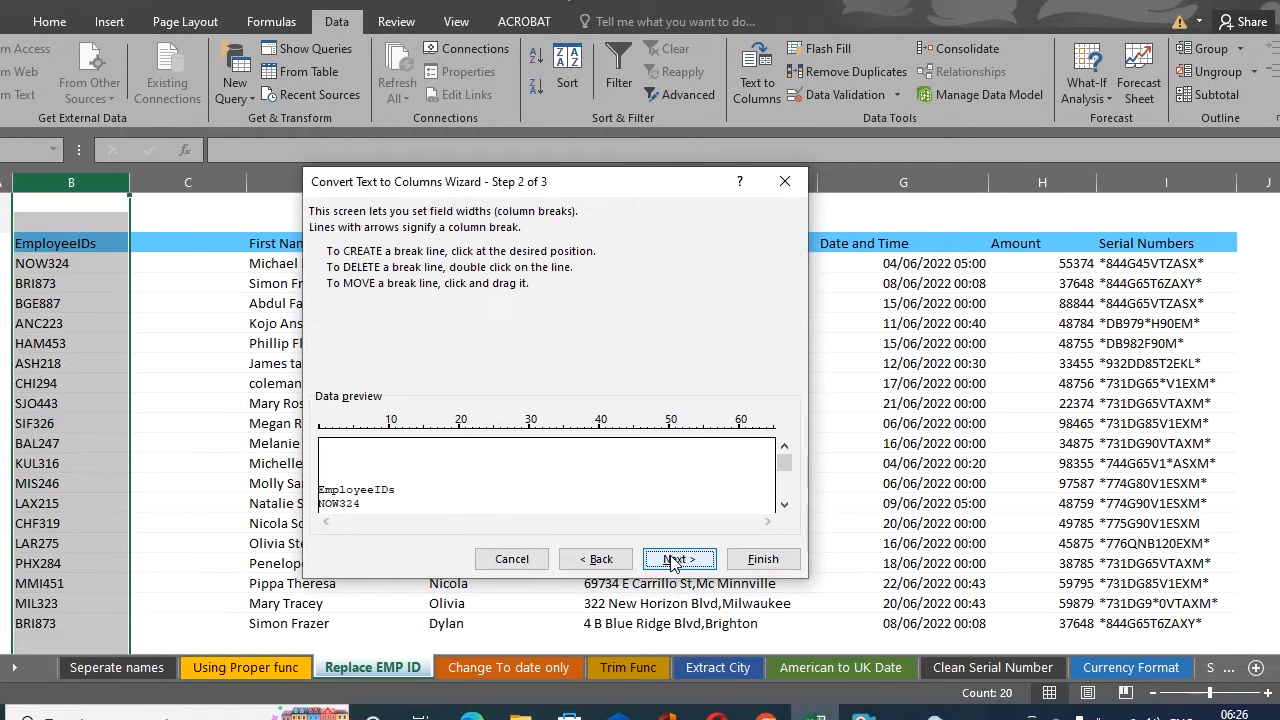
- Set a column break after the third character of the employee IDs and finish the split, replacing the existing data
{"action": "left_click", "coordinate": [784, 504]}
{"action": "left_click", "coordinate": [784, 504]}
{"action": "left_click", "coordinate": [784, 504]}
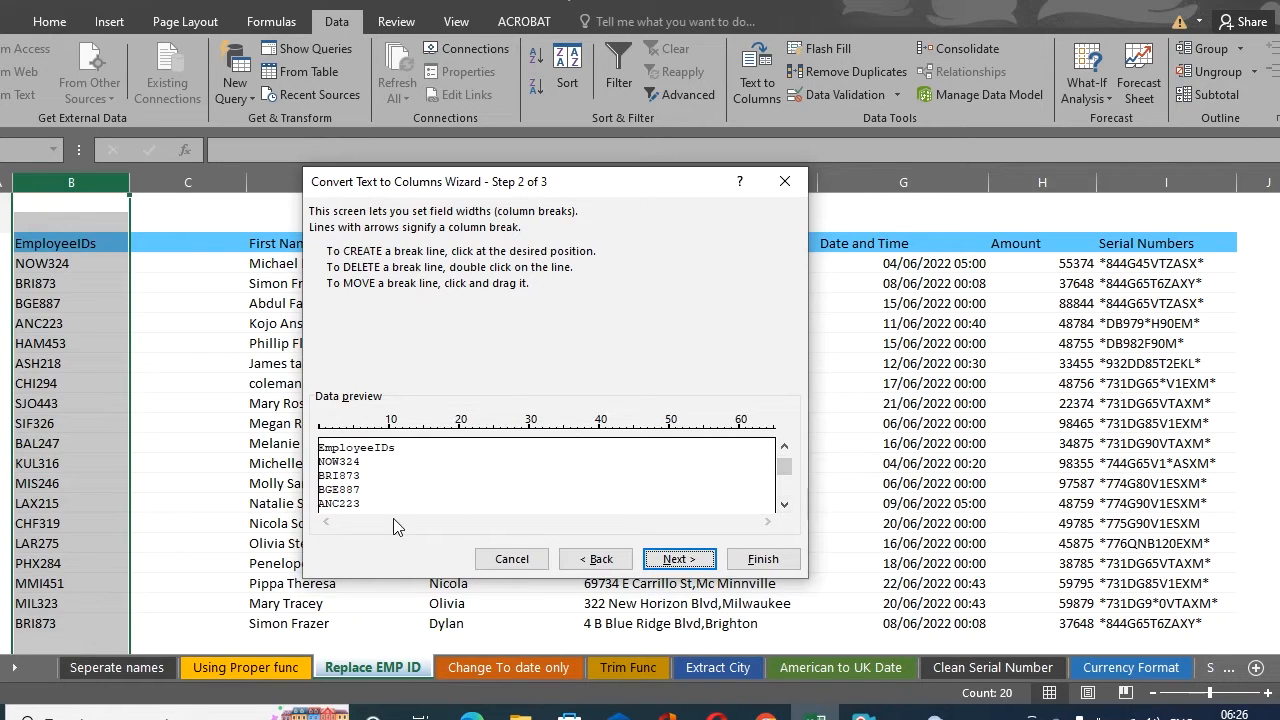
{"action": "left_click", "coordinate": [341, 513]}
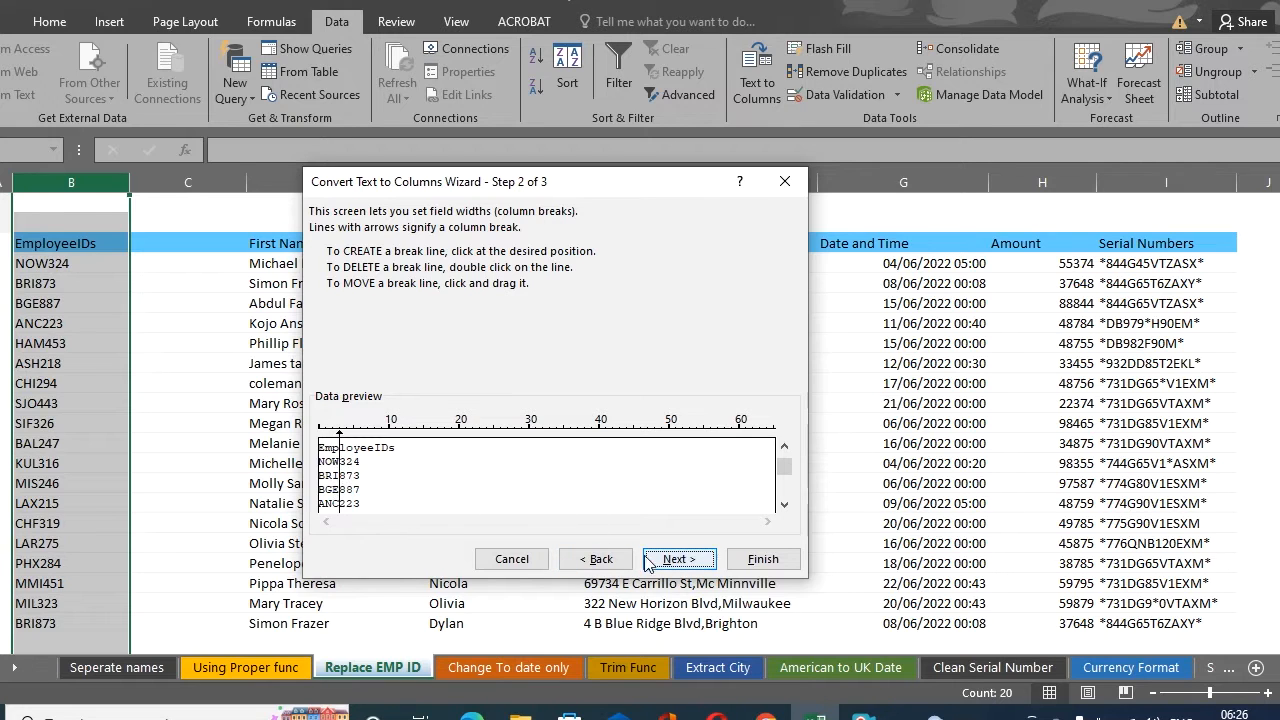
{"action": "left_click", "coordinate": [676, 559]}
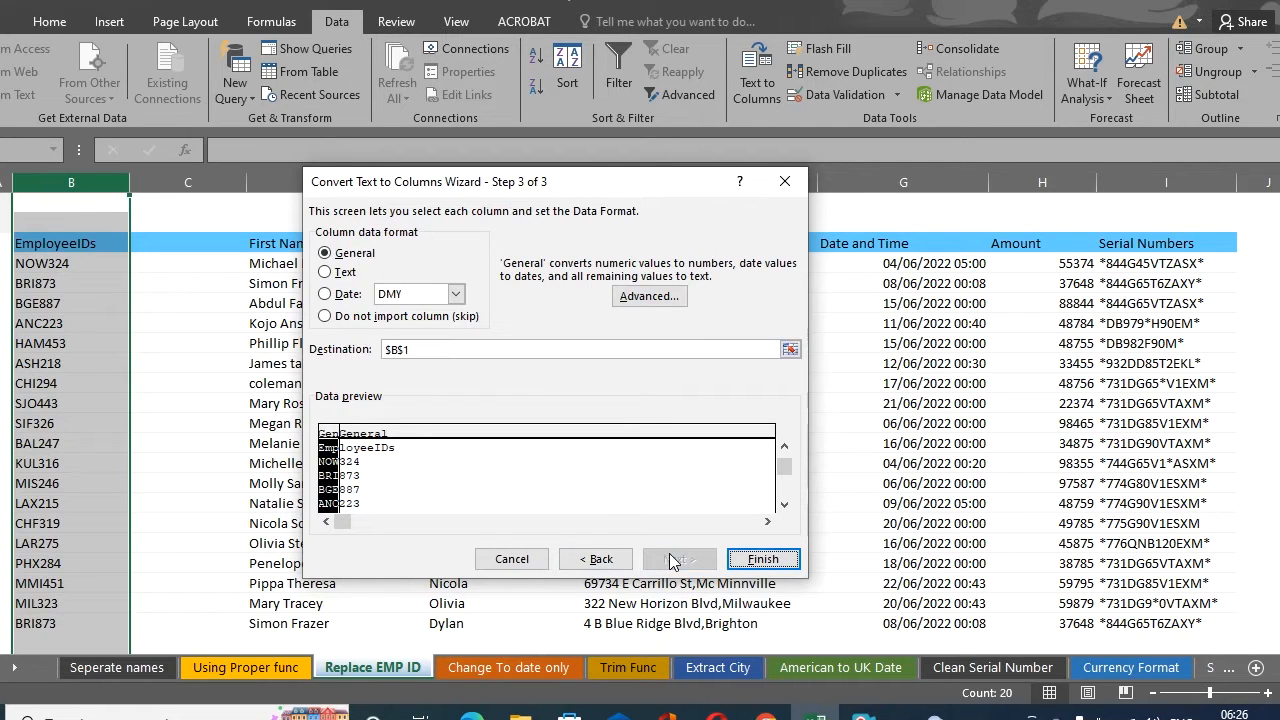
{"action": "left_click", "coordinate": [762, 560]}
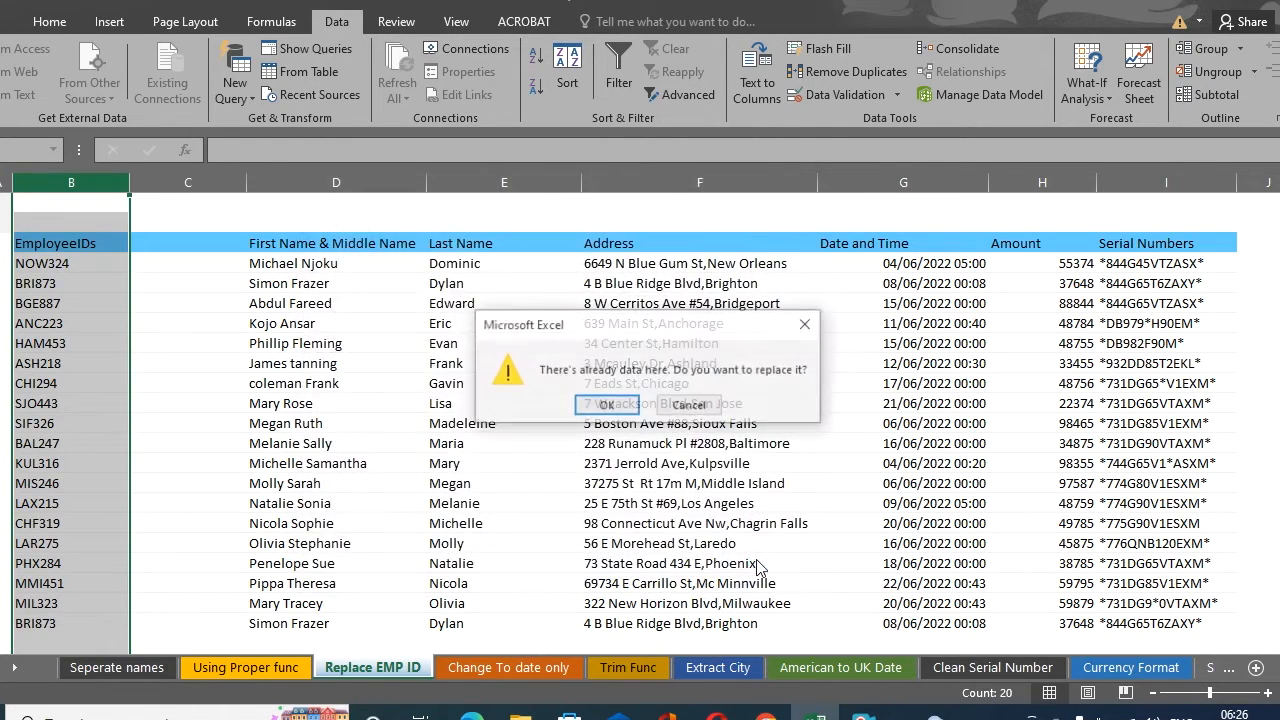
{"action": "left_click", "coordinate": [610, 405]}
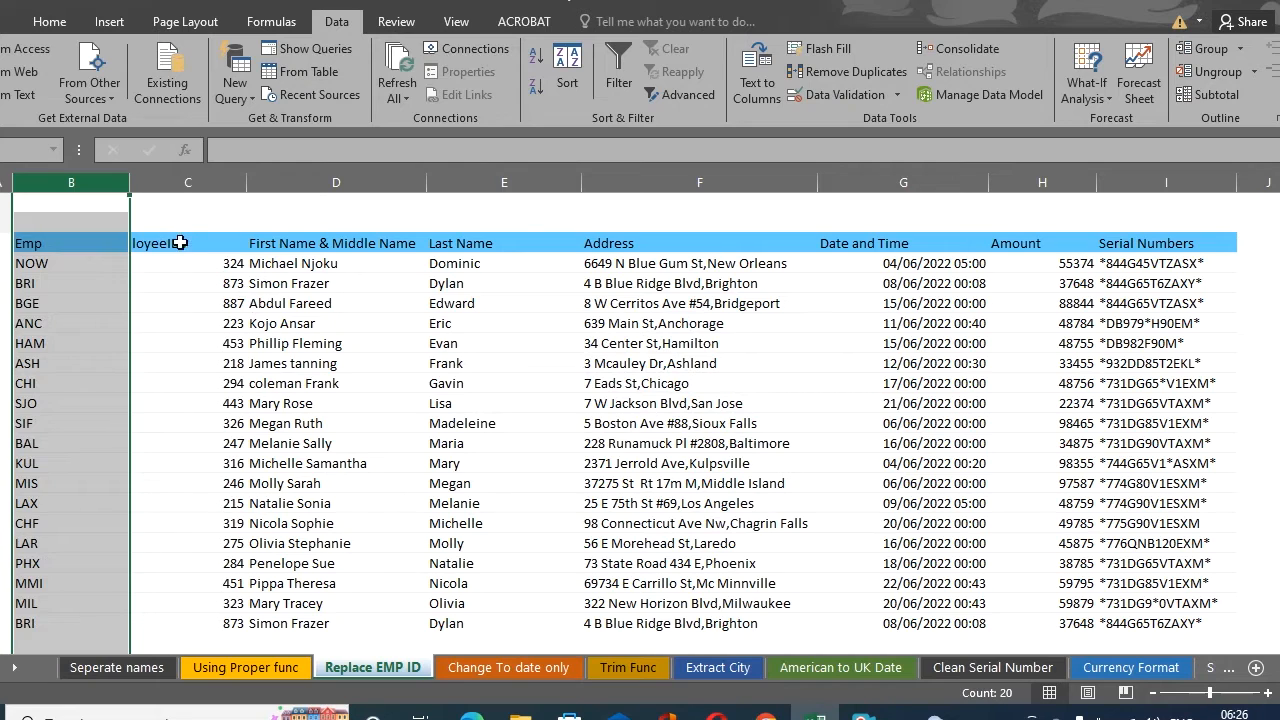
- Rename the header of the split-off number column as "ID"
{"action": "left_click", "coordinate": [47, 245]}
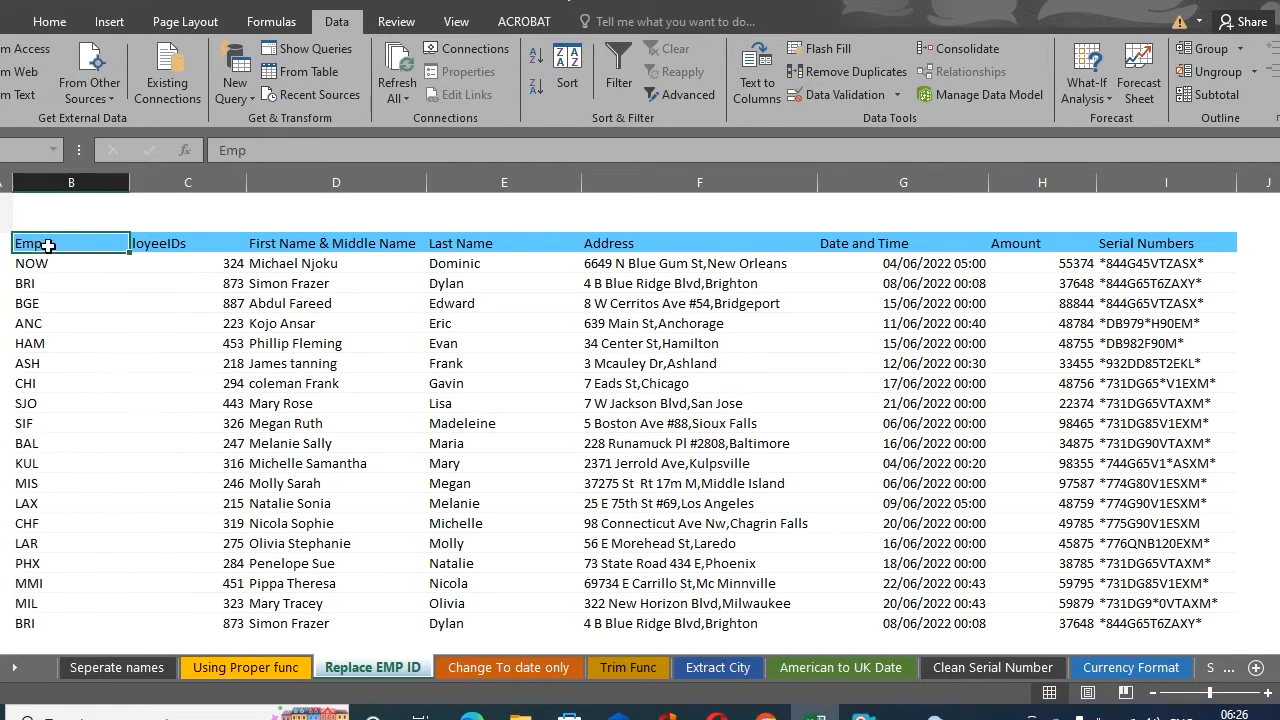
{"action": "left_click_drag", "start_coordinate": [145, 244], "coordinate": [120, 246]}
{"action": "left_click", "coordinate": [134, 242]}
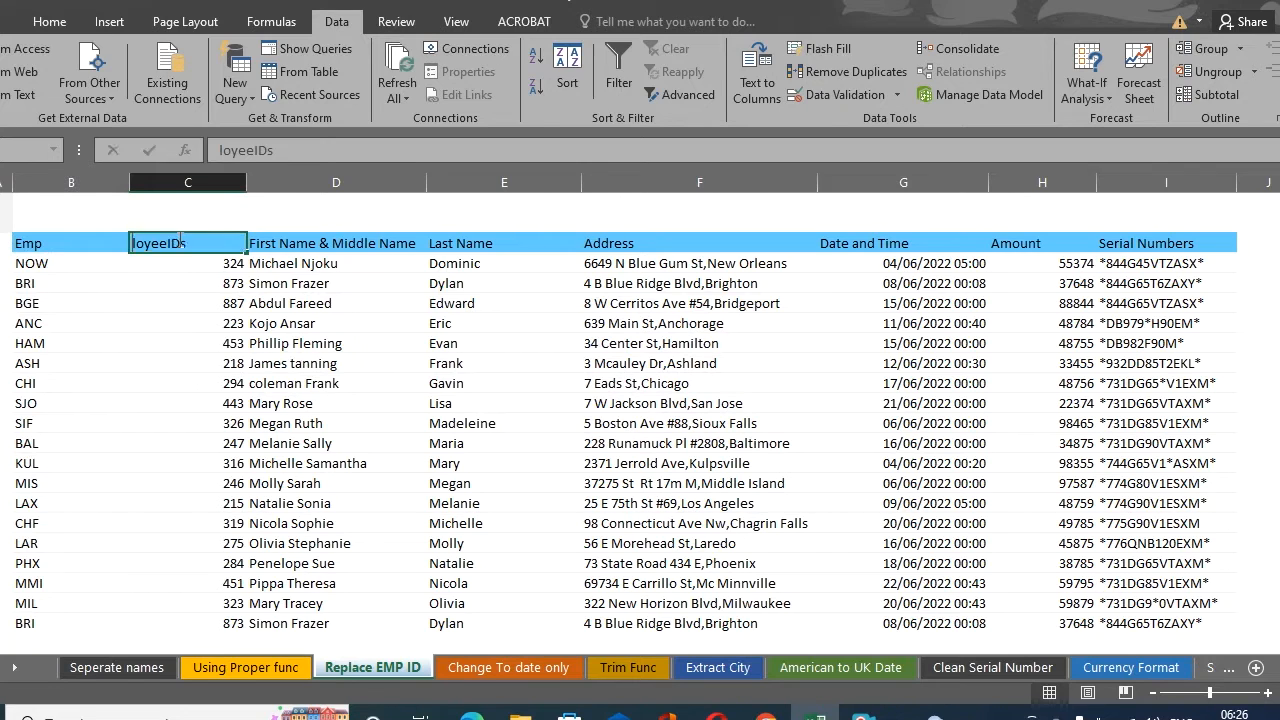
{"action": "type", "text": "ID"}
{"action": "key", "text": "Return"}
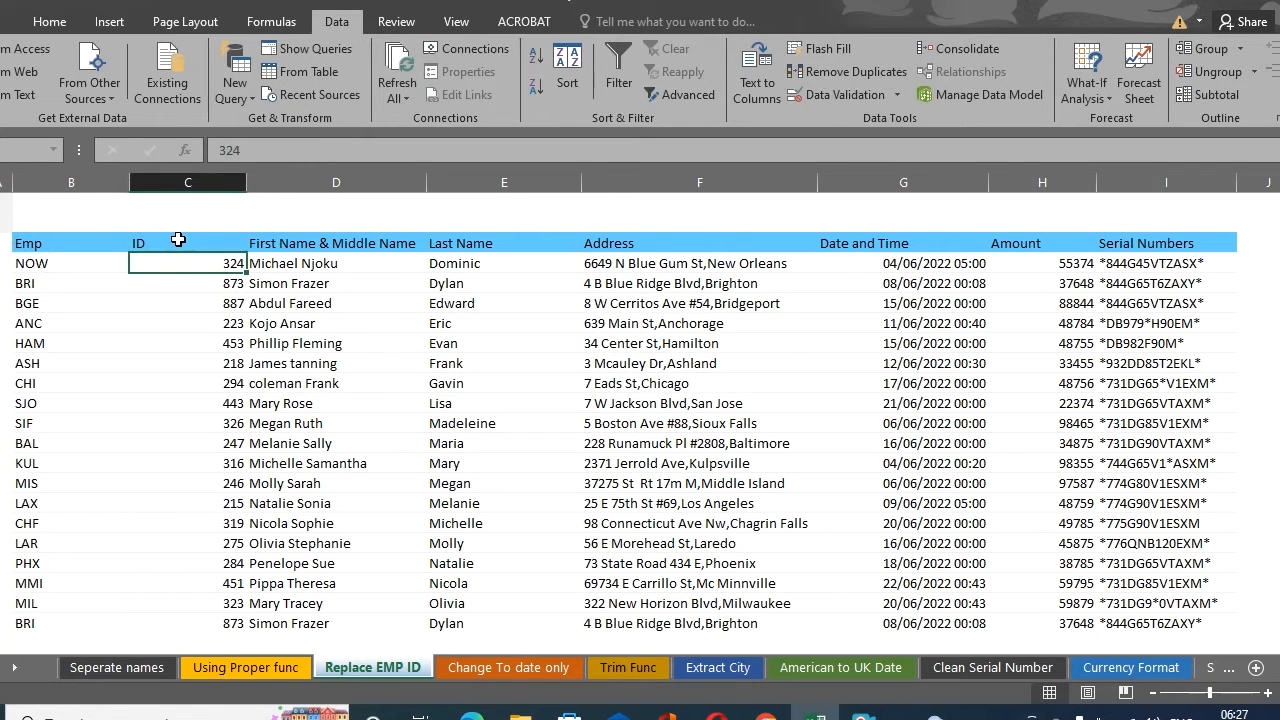
{"action": "left_click", "coordinate": [67, 263]}
{"action": "left_click", "coordinate": [154, 264]}
{"action": "left_click", "coordinate": [94, 268]}
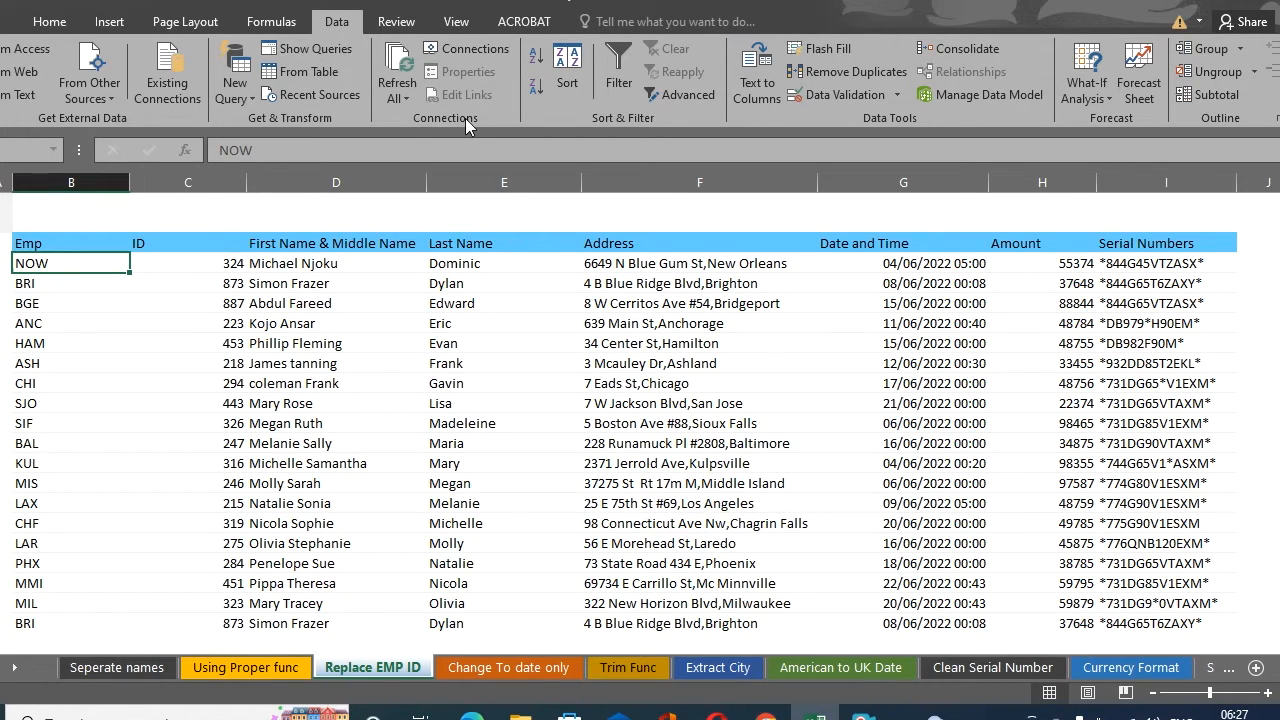
{"action": "left_click", "coordinate": [205, 266]}
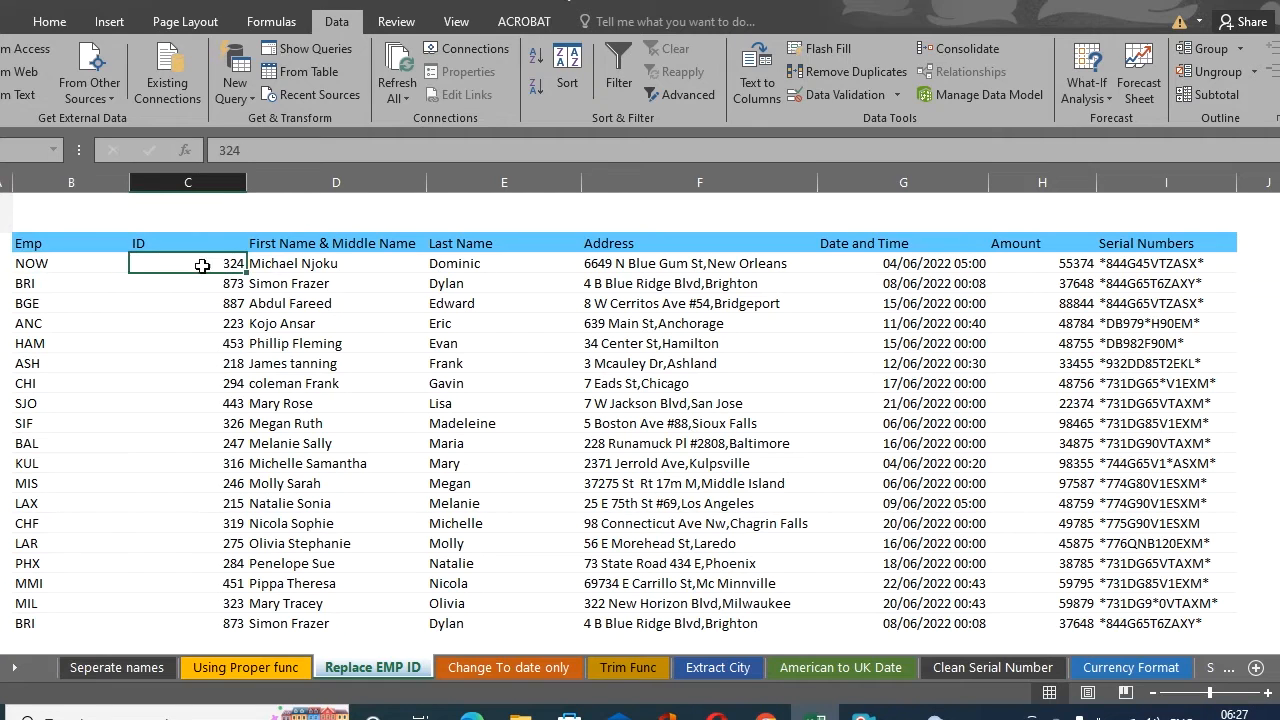
{"action": "left_click", "coordinate": [104, 269]}
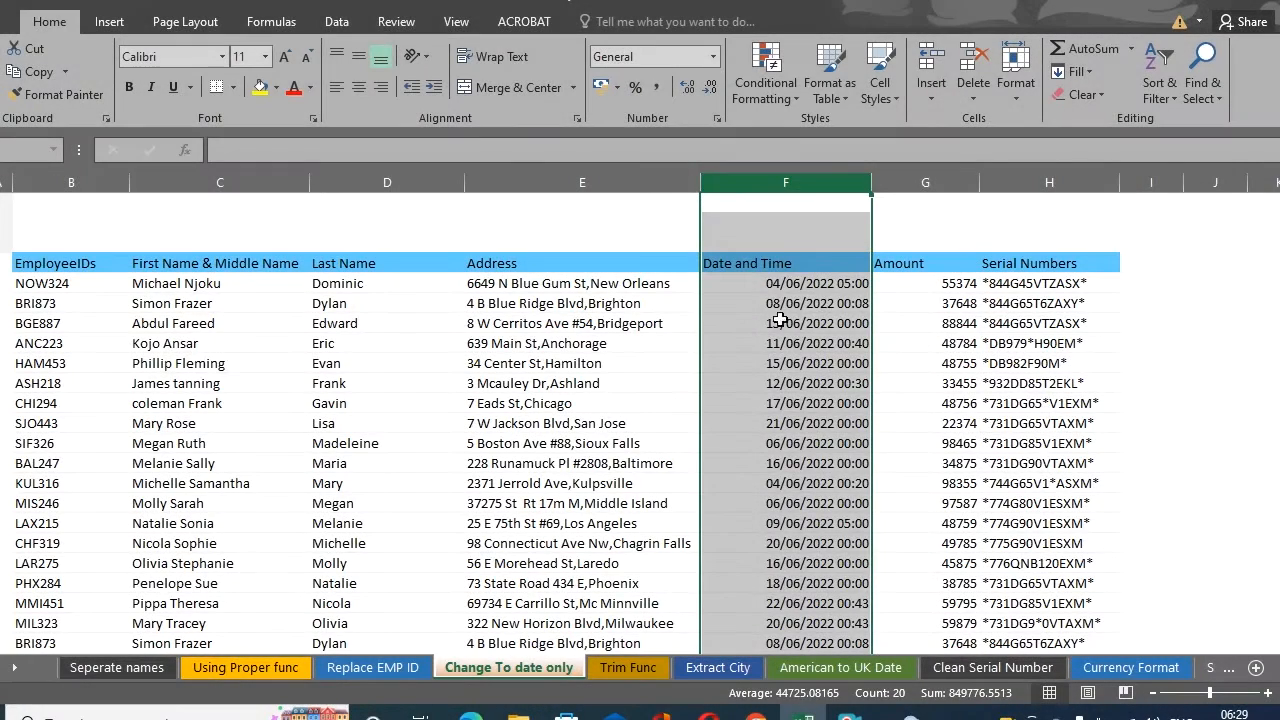
- Examine the date and time values of several records in the Date and Time column on the Change To date only sheet
{"action": "left_click", "coordinate": [774, 284]}
{"action": "left_click", "coordinate": [774, 304]}
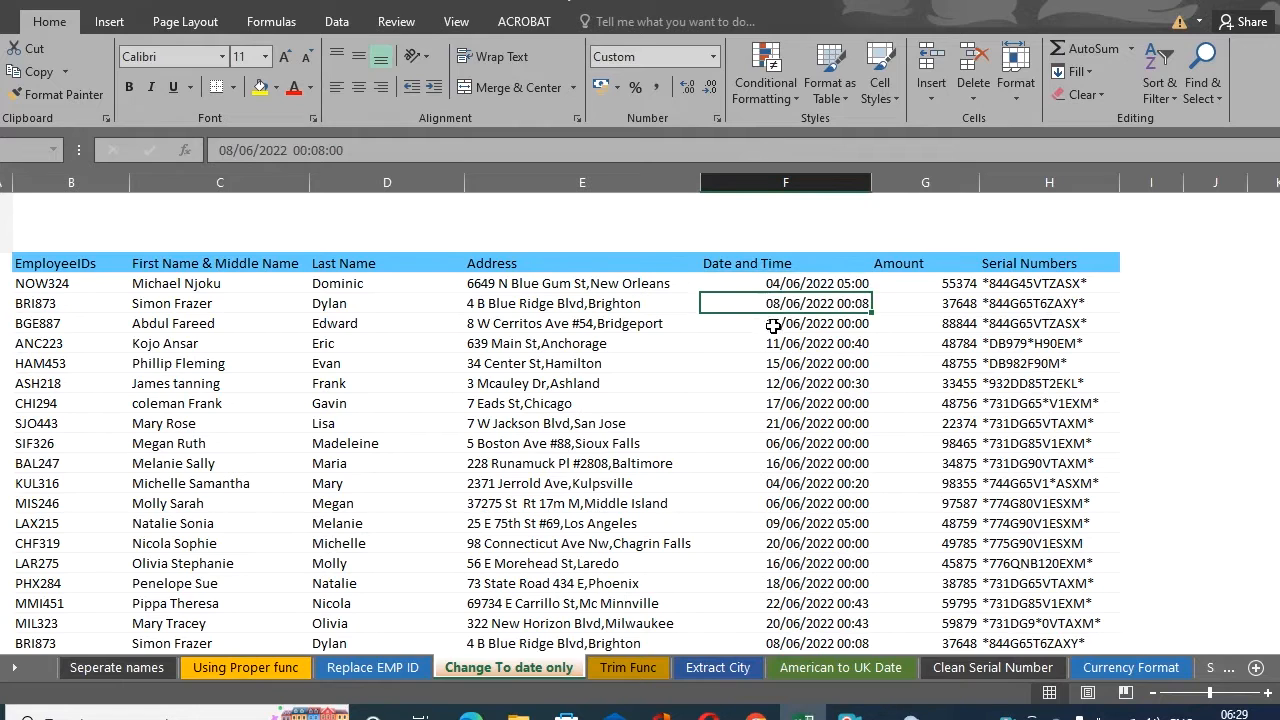
{"action": "left_click", "coordinate": [774, 324]}
{"action": "left_click", "coordinate": [778, 344]}
{"action": "left_click", "coordinate": [785, 363]}
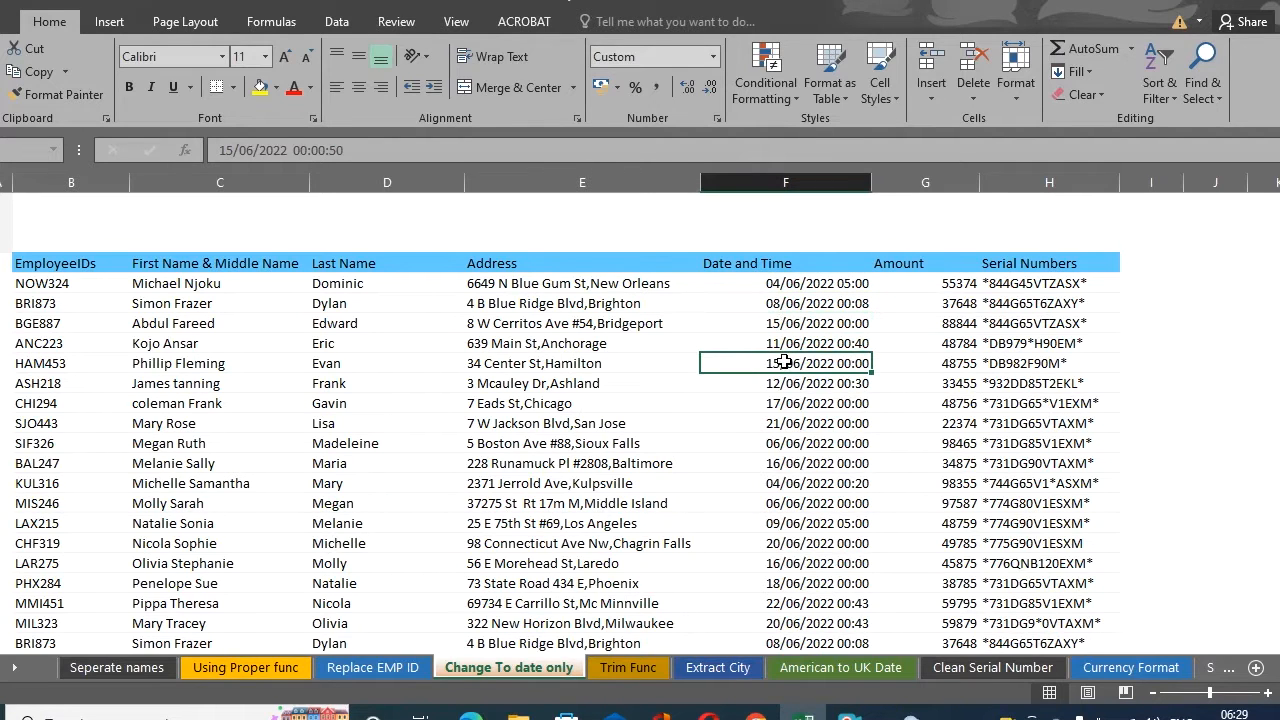
{"action": "left_click", "coordinate": [784, 420]}
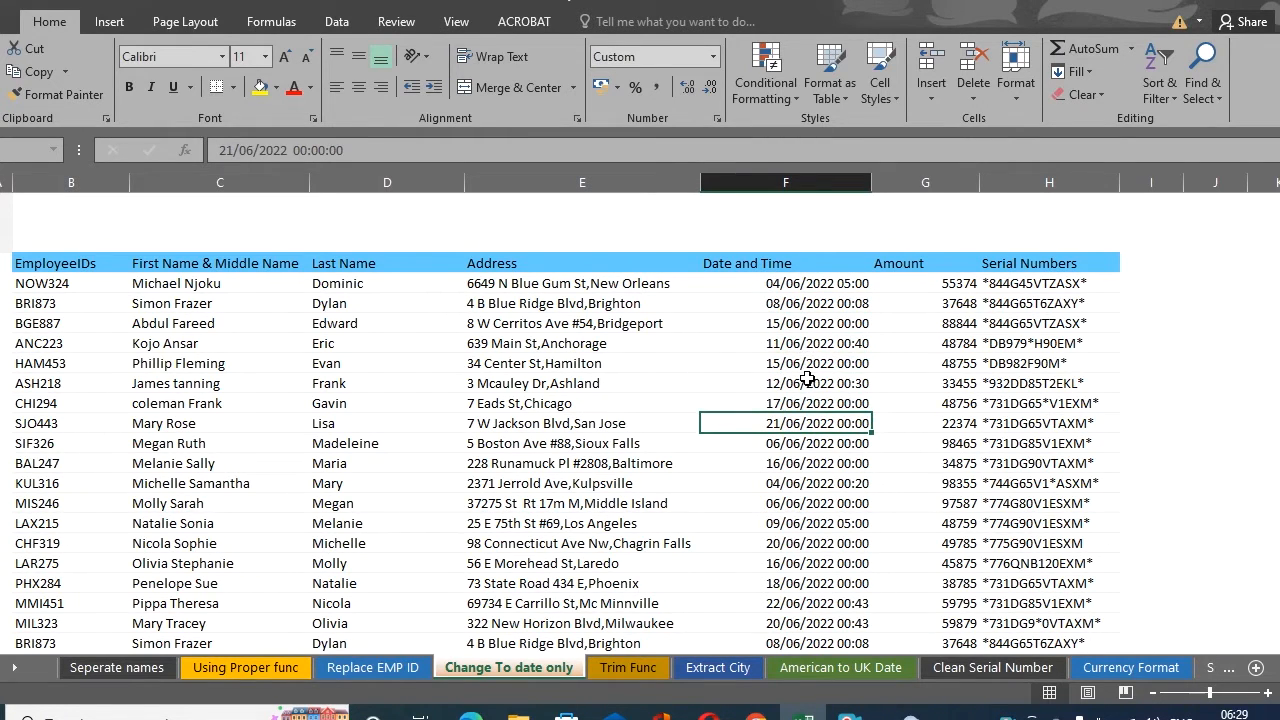
{"action": "left_click", "coordinate": [807, 380]}
{"action": "left_click", "coordinate": [810, 428]}
{"action": "left_click", "coordinate": [816, 460]}
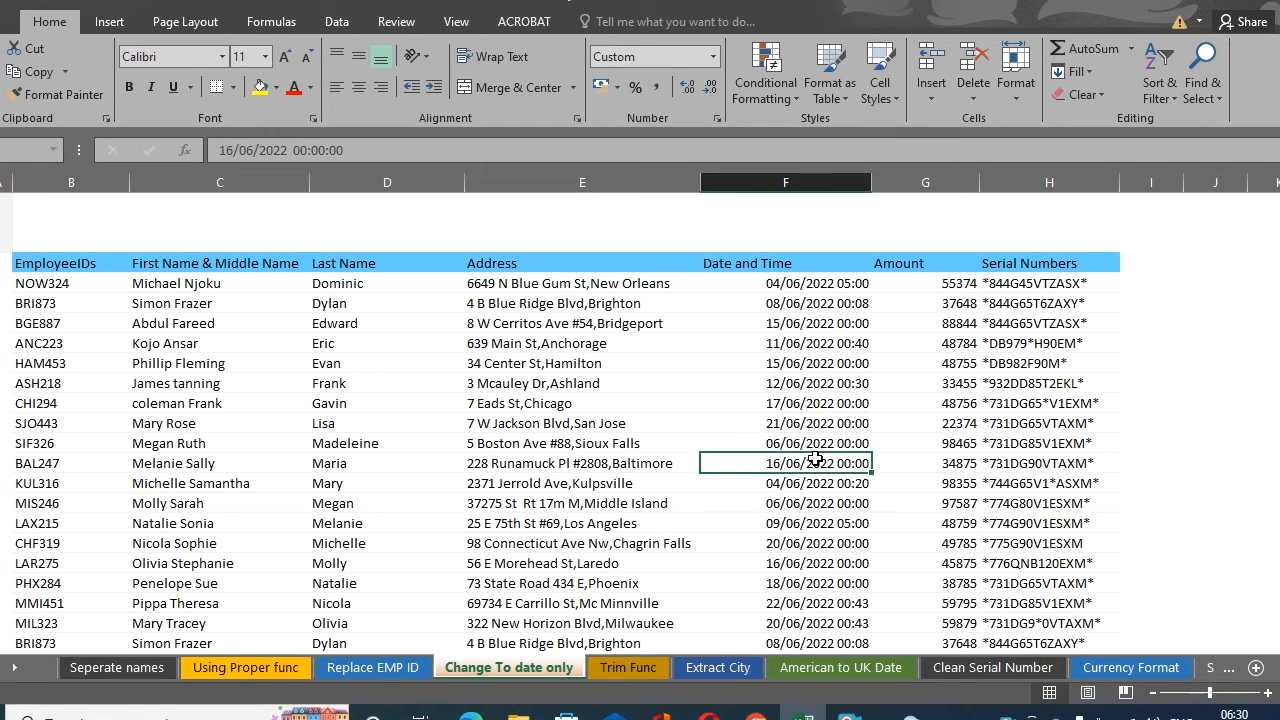
{"action": "left_click", "coordinate": [810, 287]}
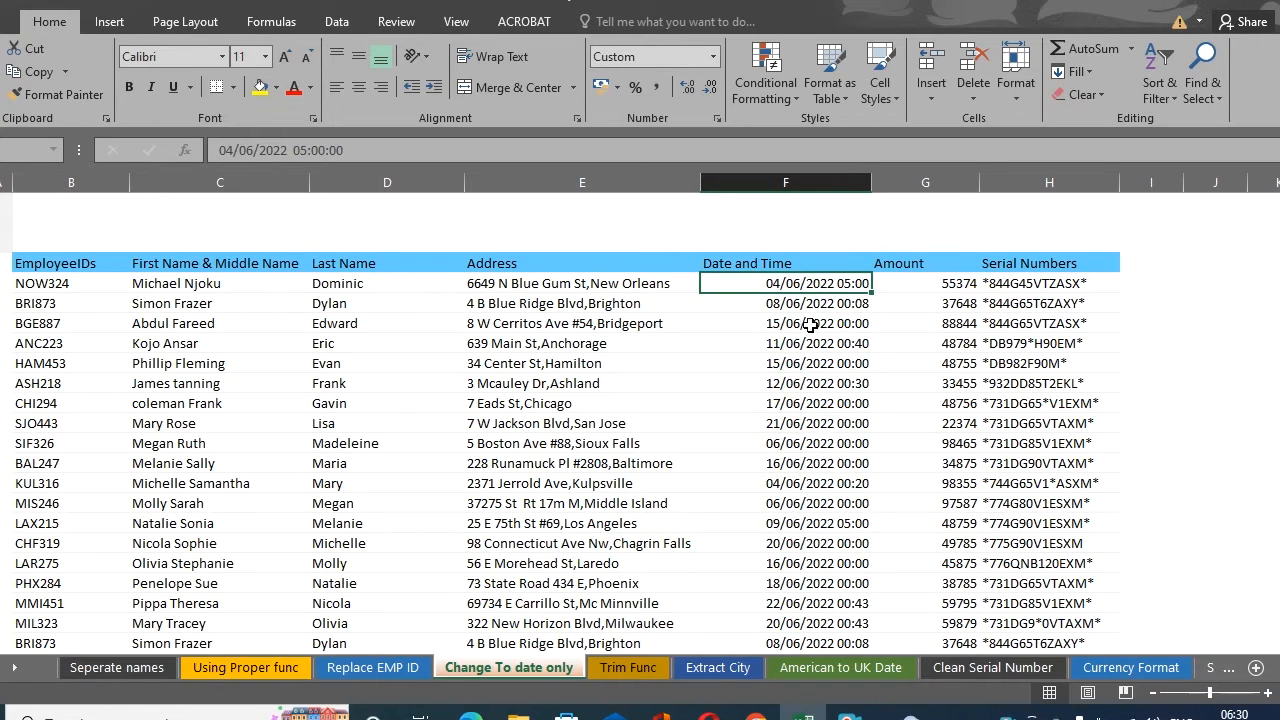
{"action": "left_click", "coordinate": [811, 324]}
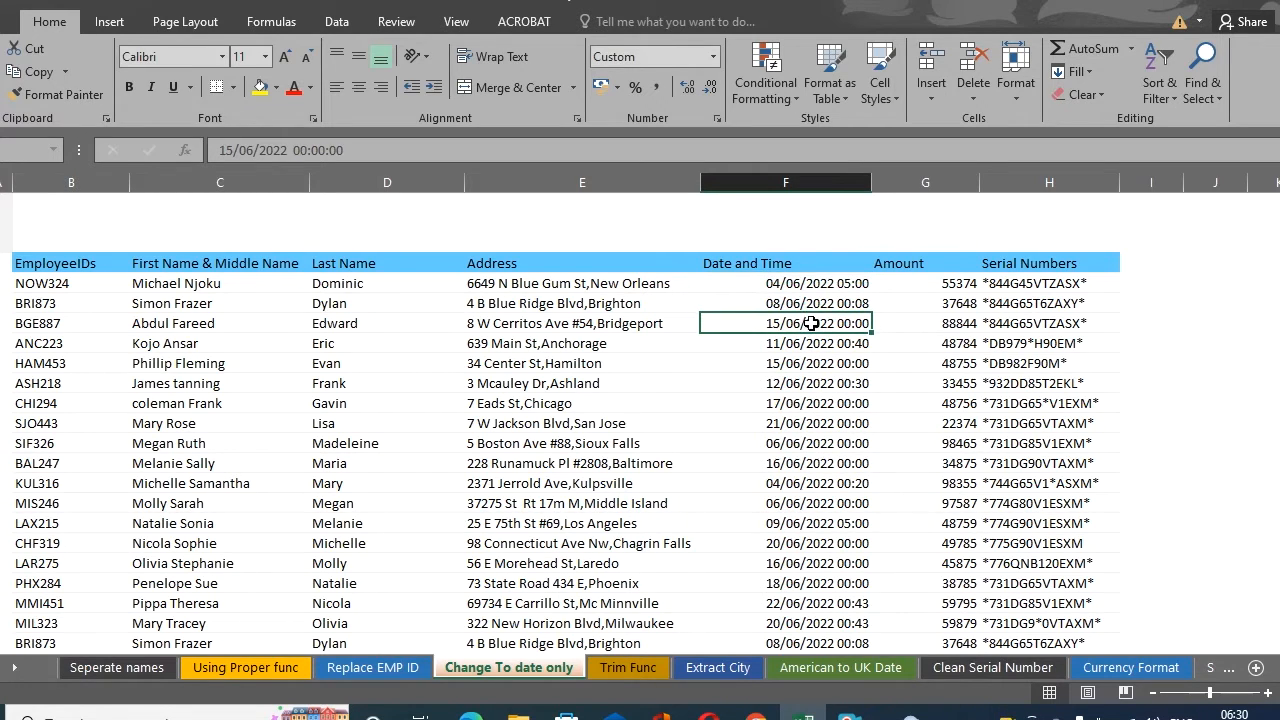
- Apply the Short Date number format to the entire Date and Time column
{"action": "left_click", "coordinate": [805, 186]}
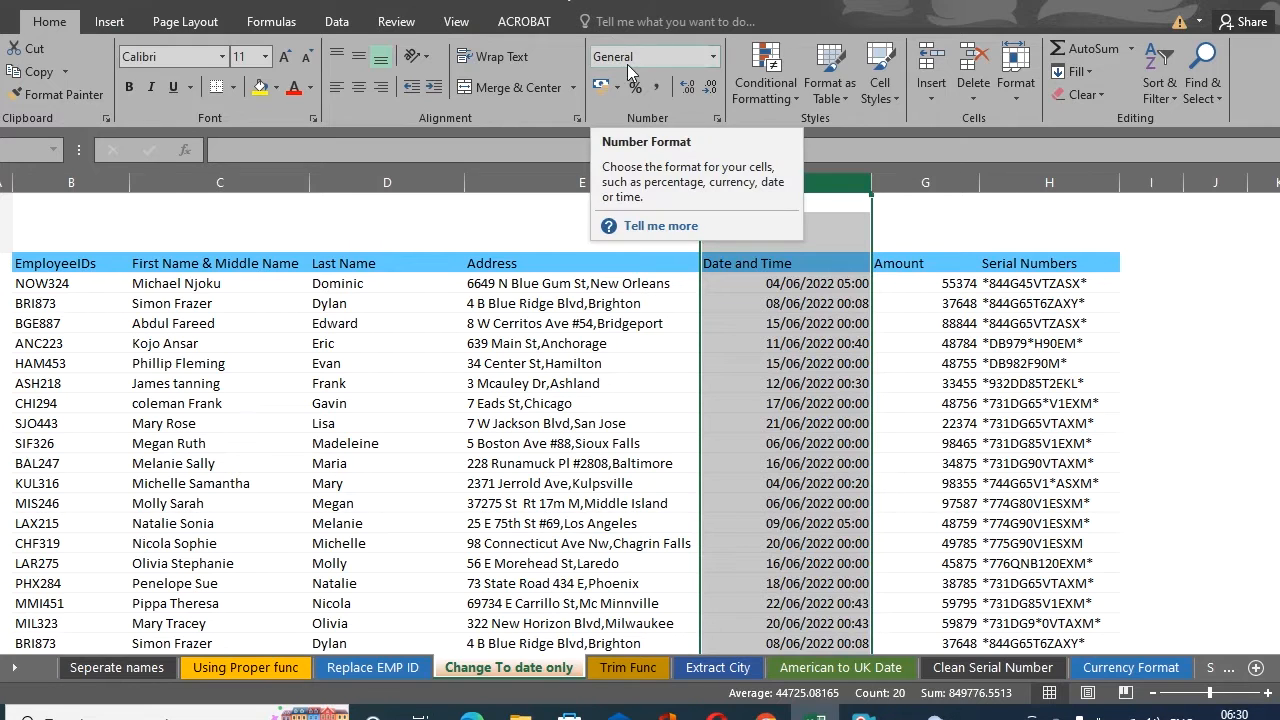
{"action": "left_click", "coordinate": [713, 58]}
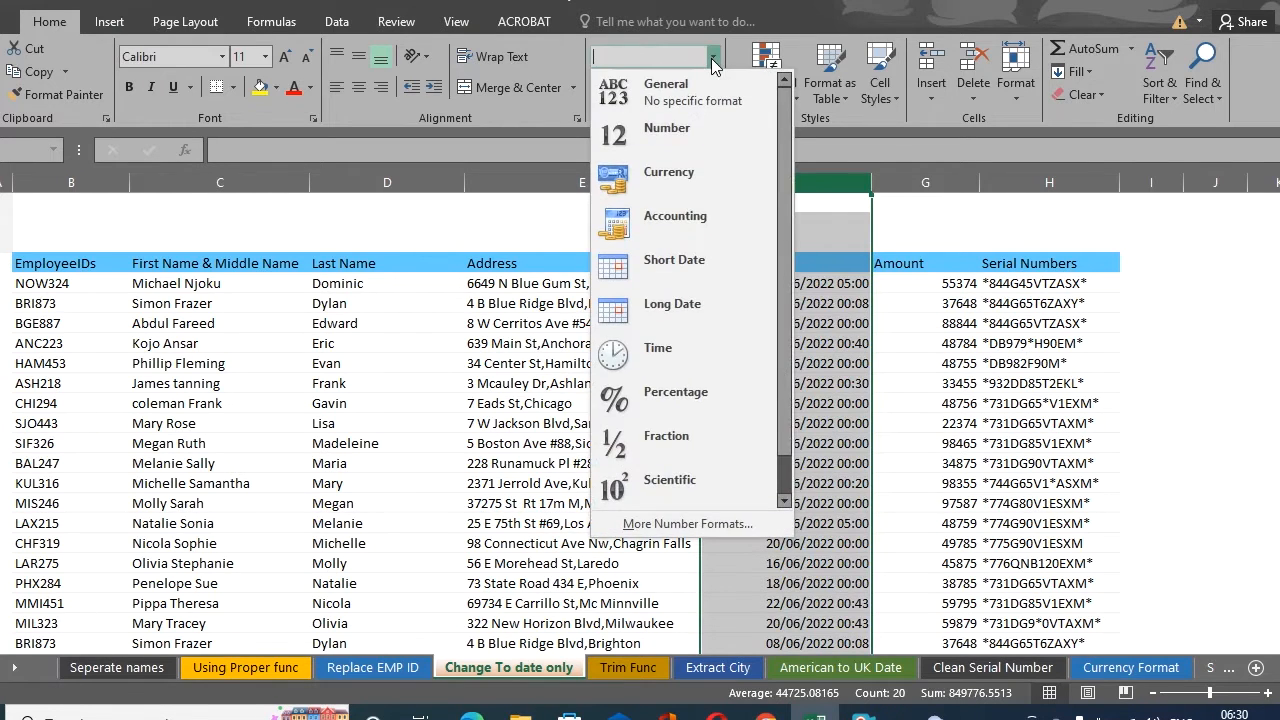
{"action": "left_click", "coordinate": [722, 261]}
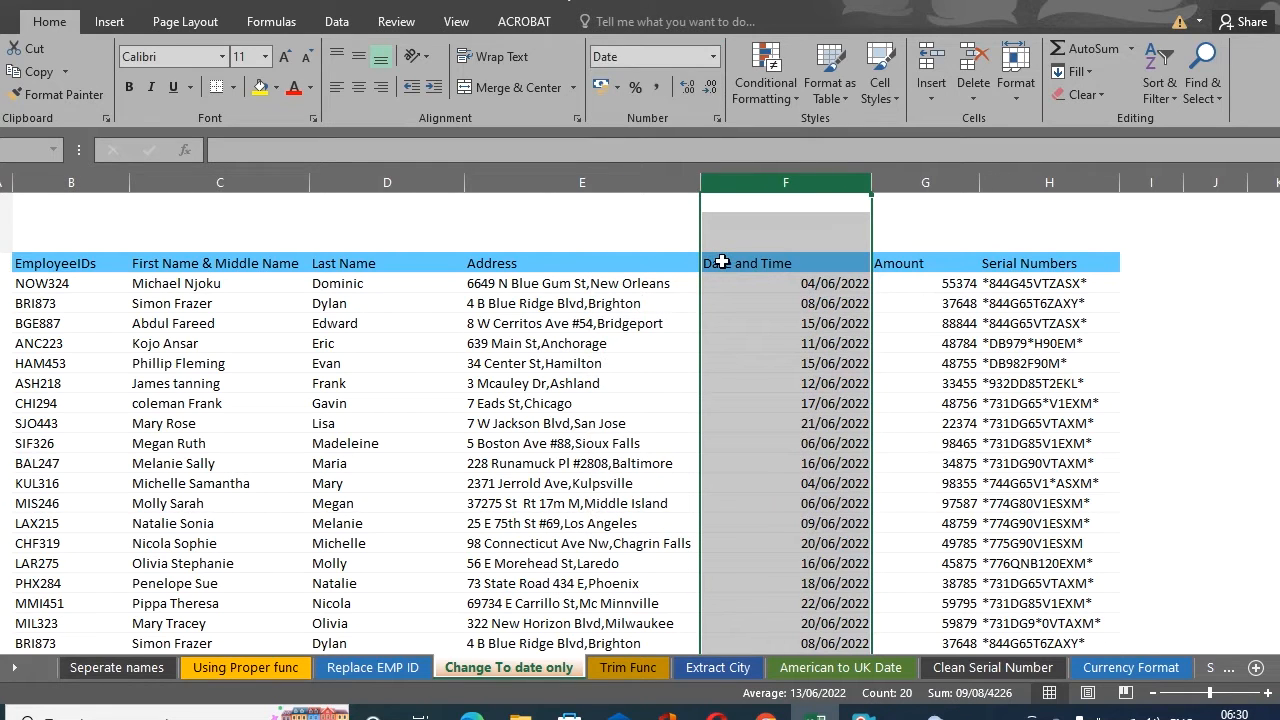
{"action": "left_click", "coordinate": [838, 285]}
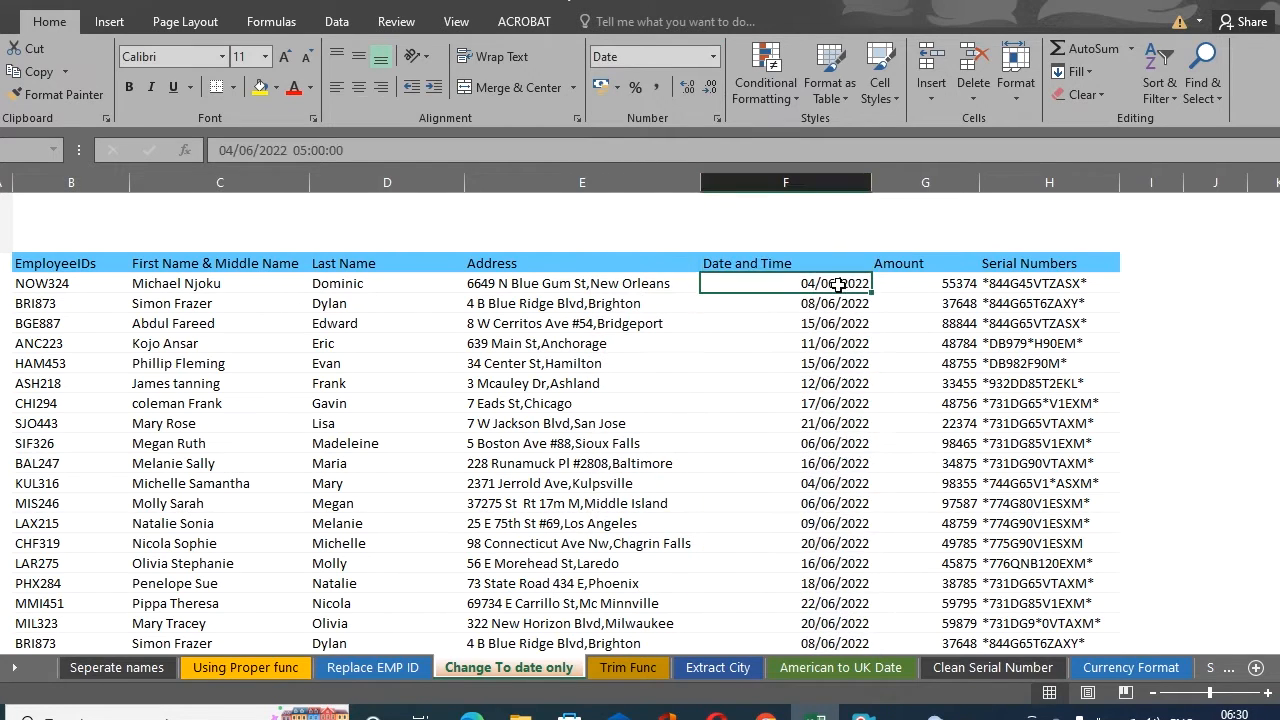
{"action": "left_click", "coordinate": [830, 303]}
{"action": "left_click", "coordinate": [832, 323]}
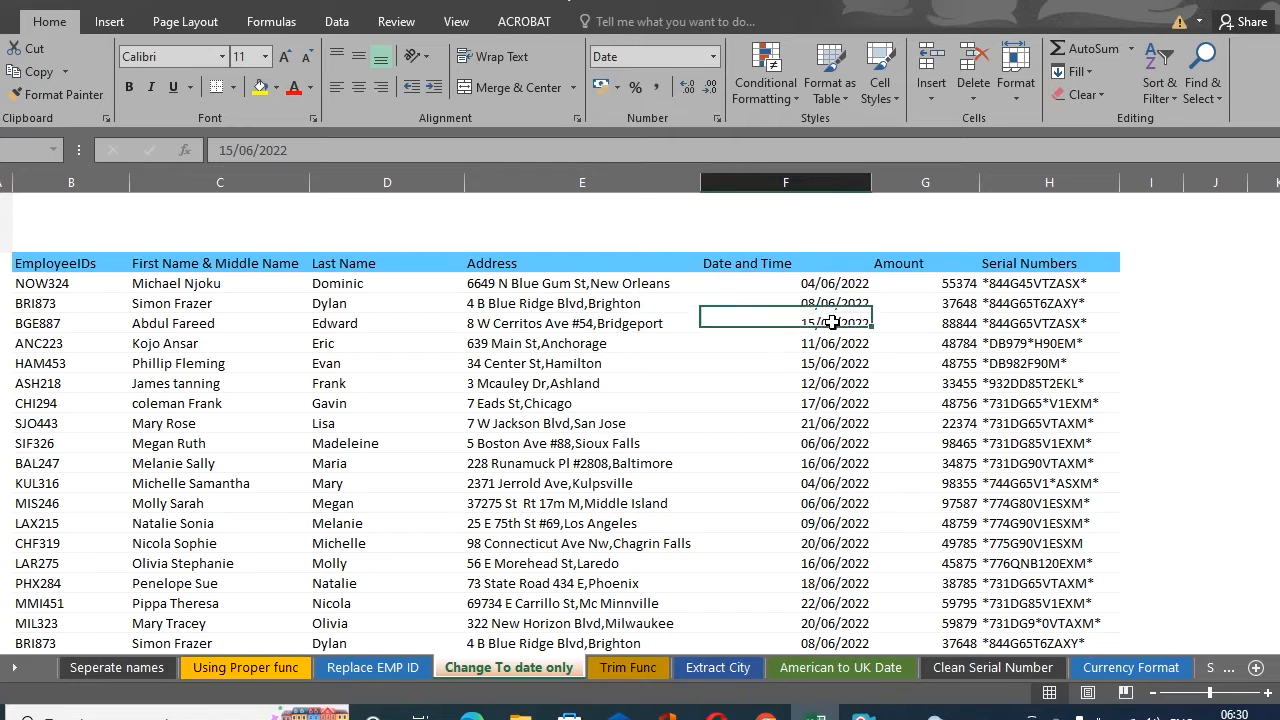
{"action": "left_click", "coordinate": [831, 363]}
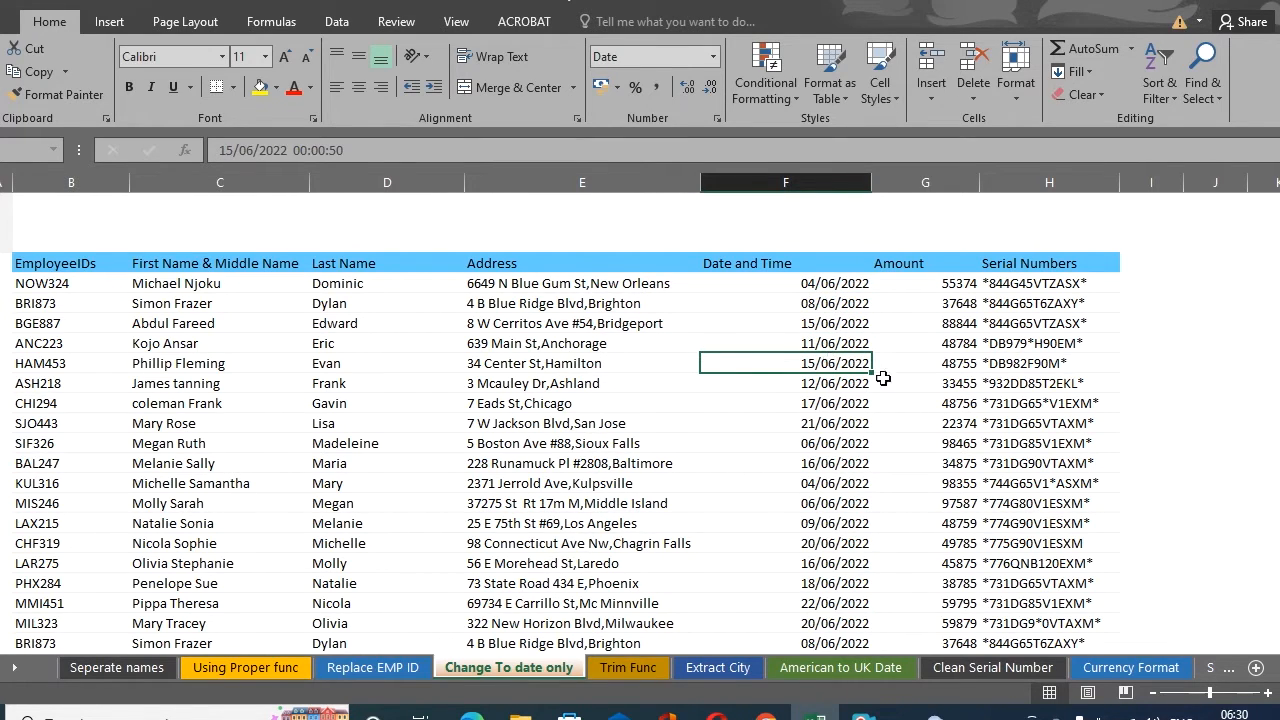
{"action": "left_click", "coordinate": [864, 712]}
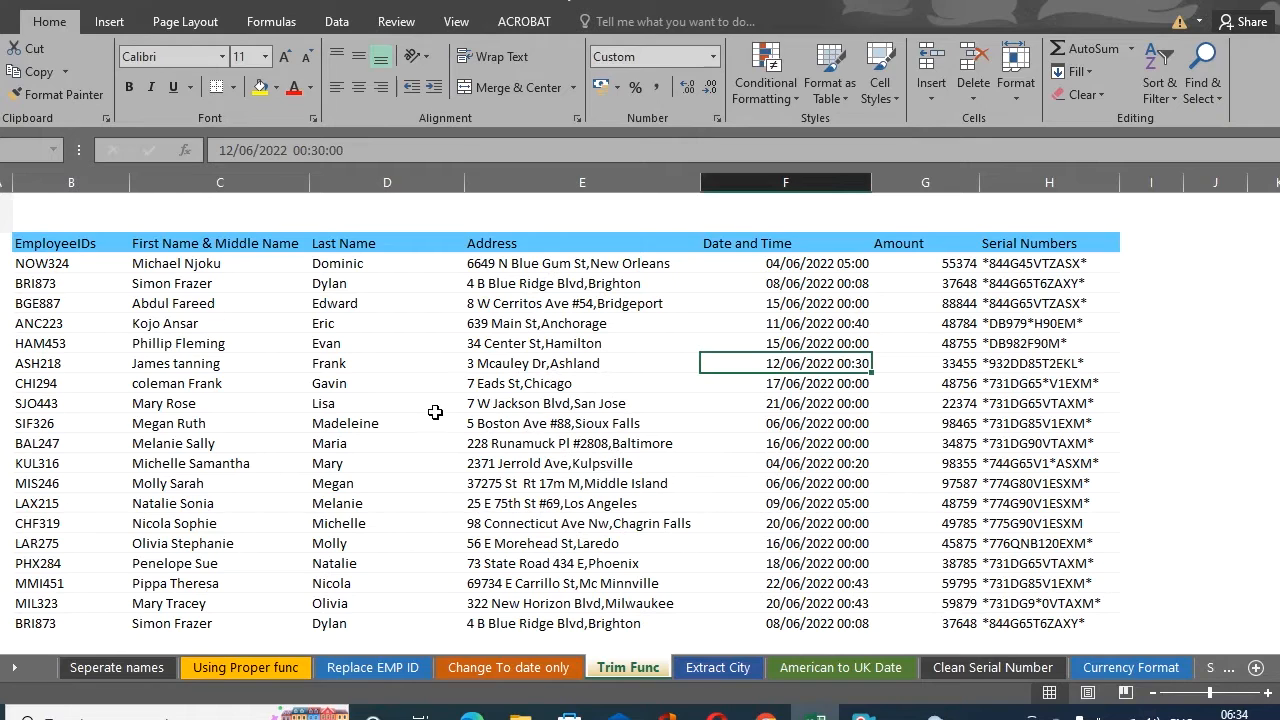
- Insert a blank column between Last Name and Address on the Trim Func sheet
{"action": "left_click", "coordinate": [369, 385]}
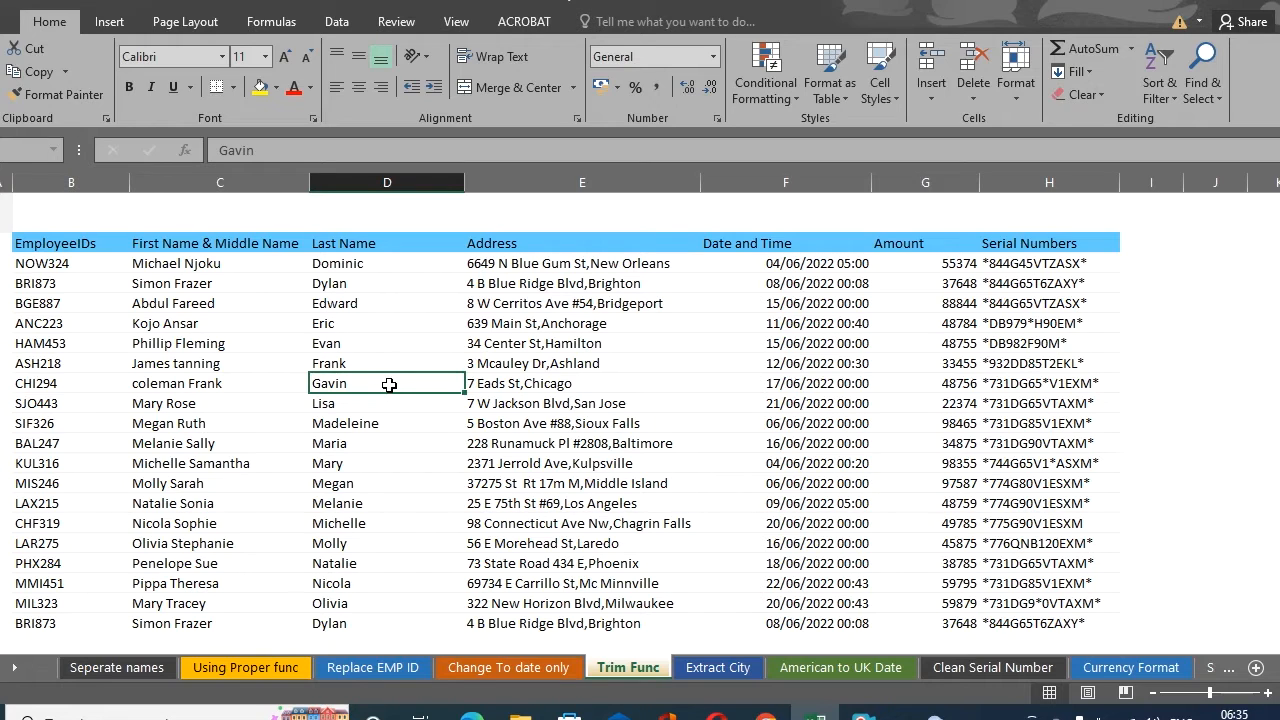
{"action": "left_click", "coordinate": [604, 175]}
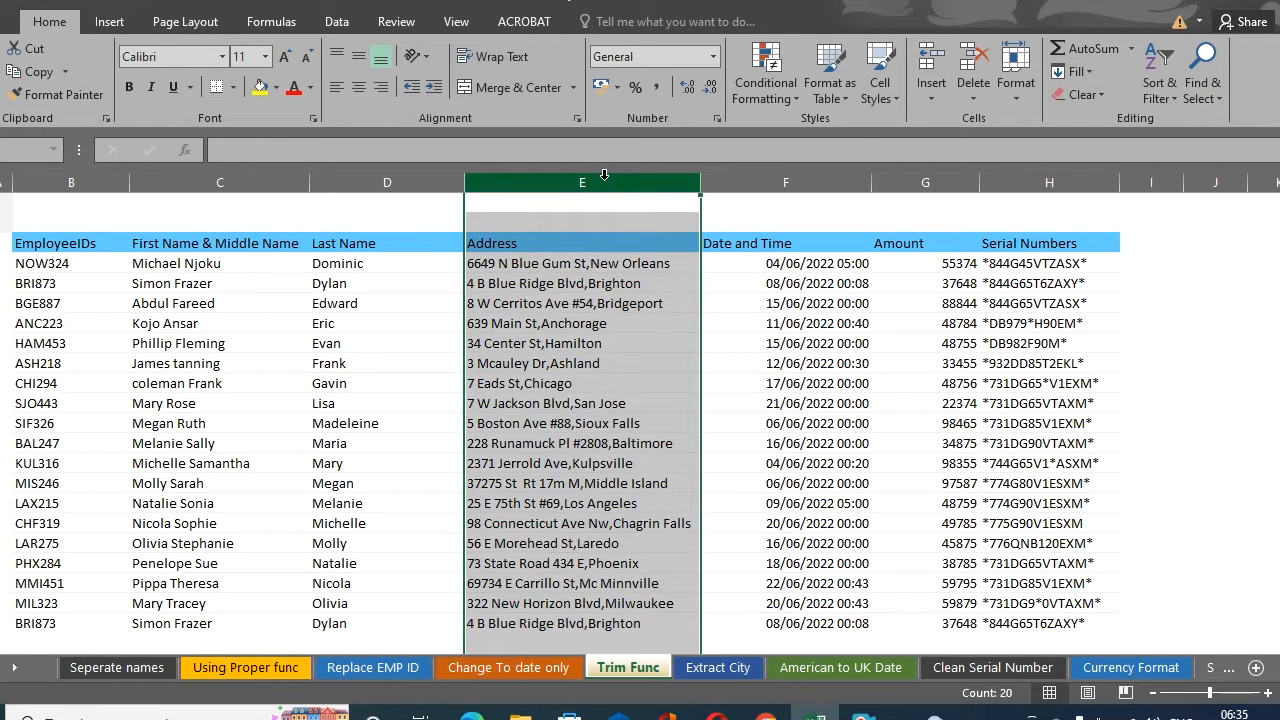
{"action": "right_click", "coordinate": [604, 176]}
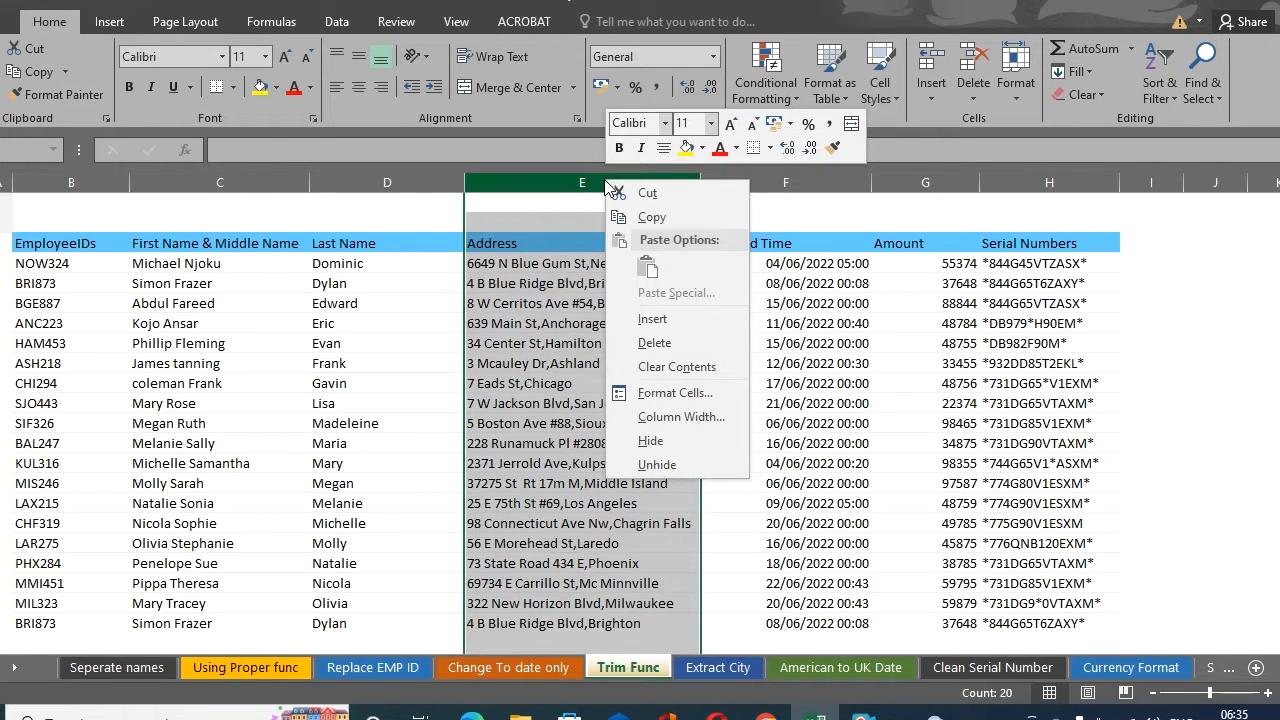
{"action": "left_click", "coordinate": [654, 319]}
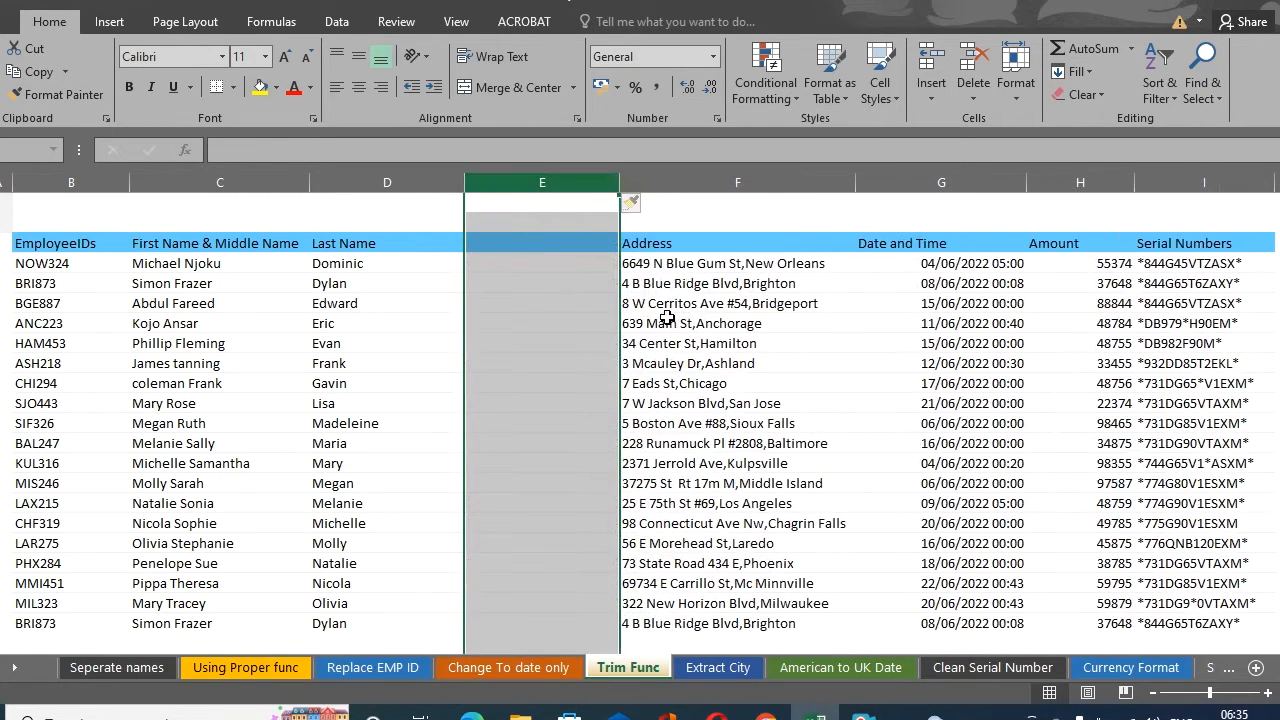
- Calculate the character count of every last name in the blank column with =LEN(D5), filled down to the last record
{"action": "left_click", "coordinate": [543, 261]}
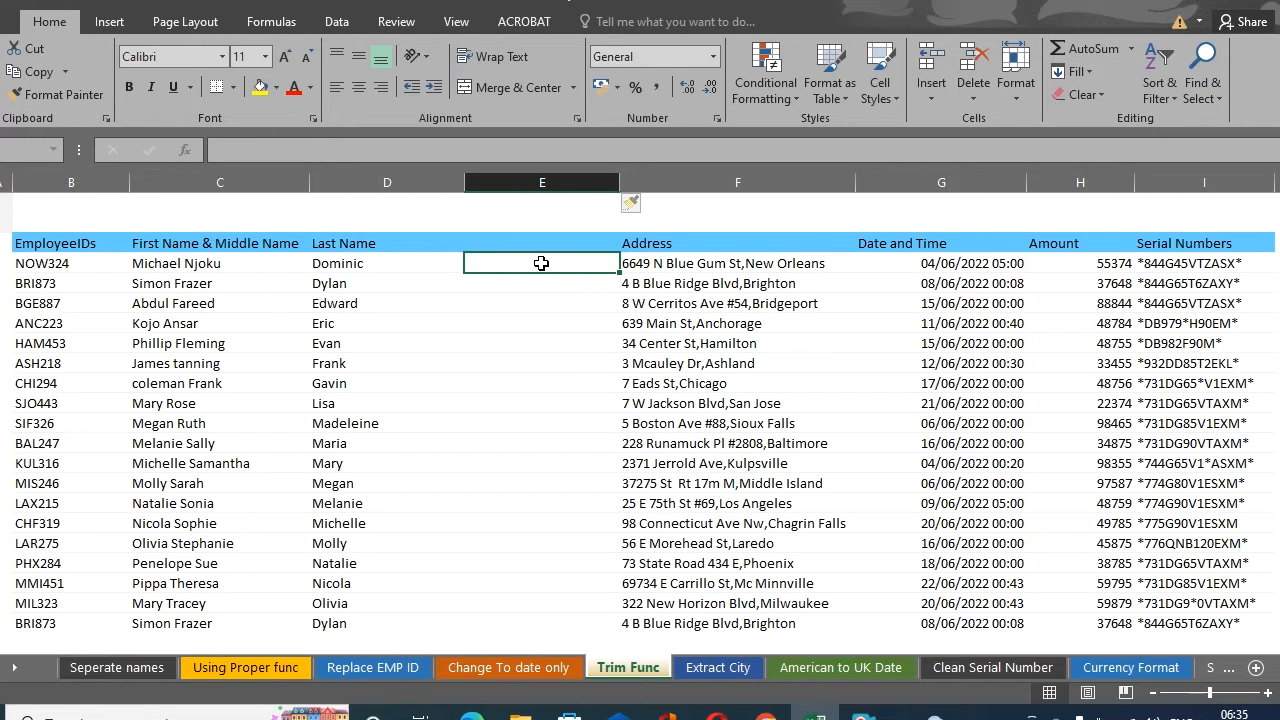
{"action": "type", "text": "=le"}
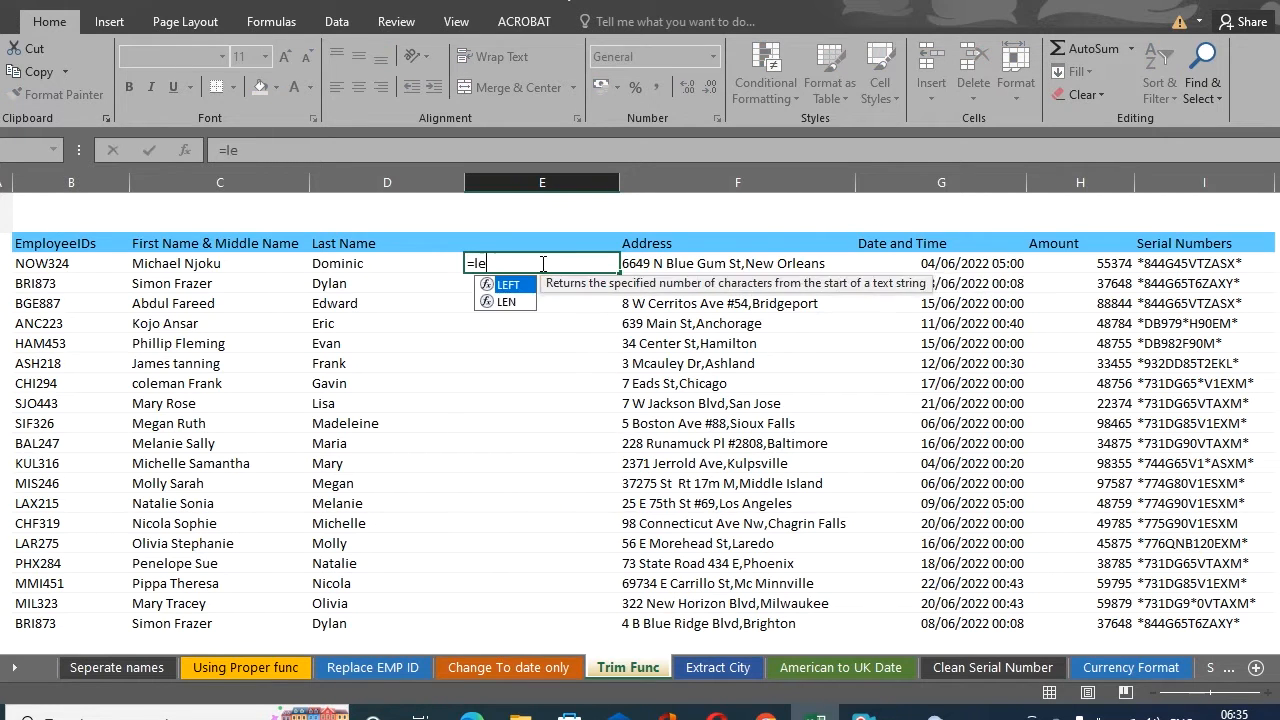
{"action": "type", "text": "n("}
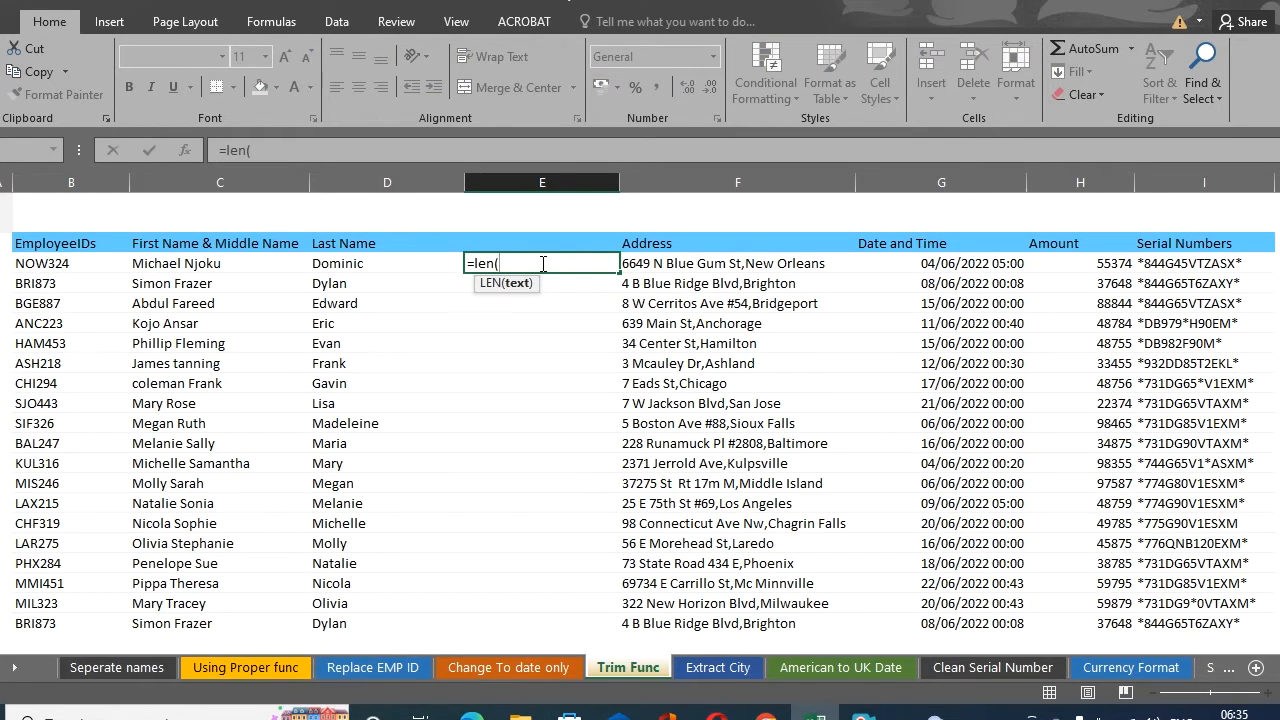
{"action": "left_click", "coordinate": [402, 263]}
{"action": "type", "text": ")"}
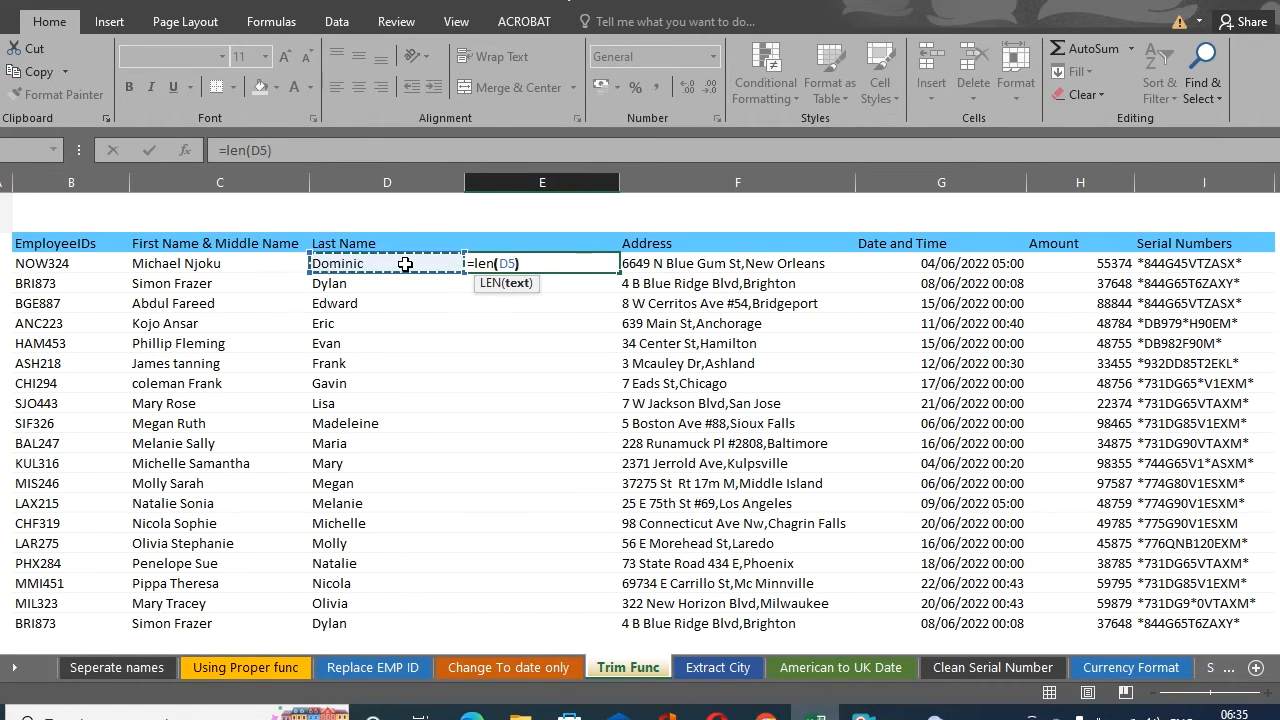
{"action": "key", "text": "Return"}
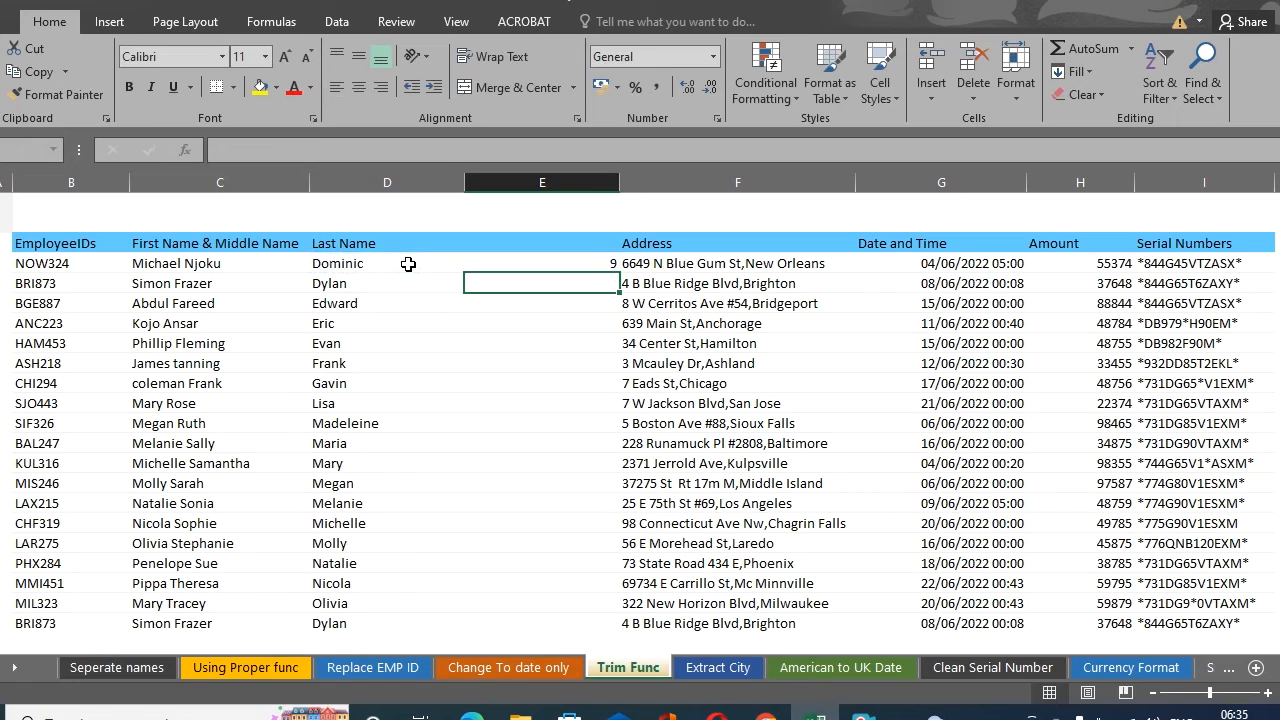
{"action": "left_click", "coordinate": [408, 262]}
{"action": "left_click", "coordinate": [578, 262]}
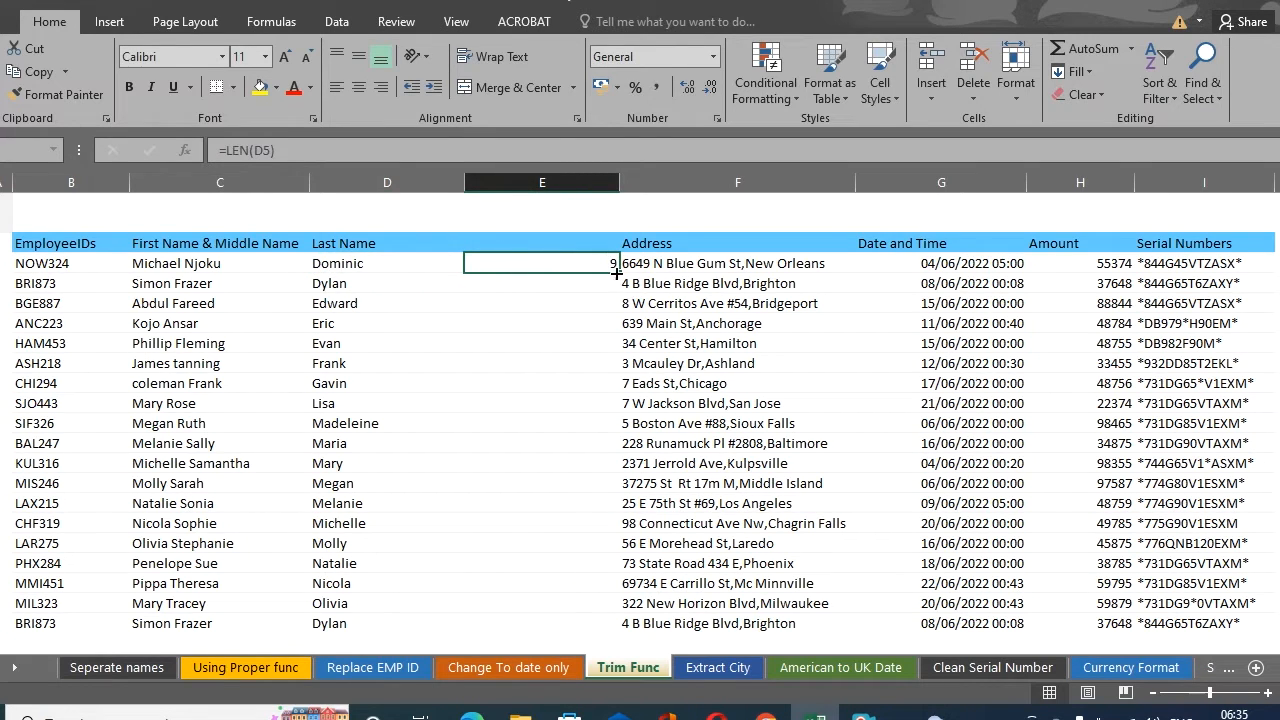
{"action": "left_click_drag", "start_coordinate": [618, 272], "coordinate": [592, 633]}
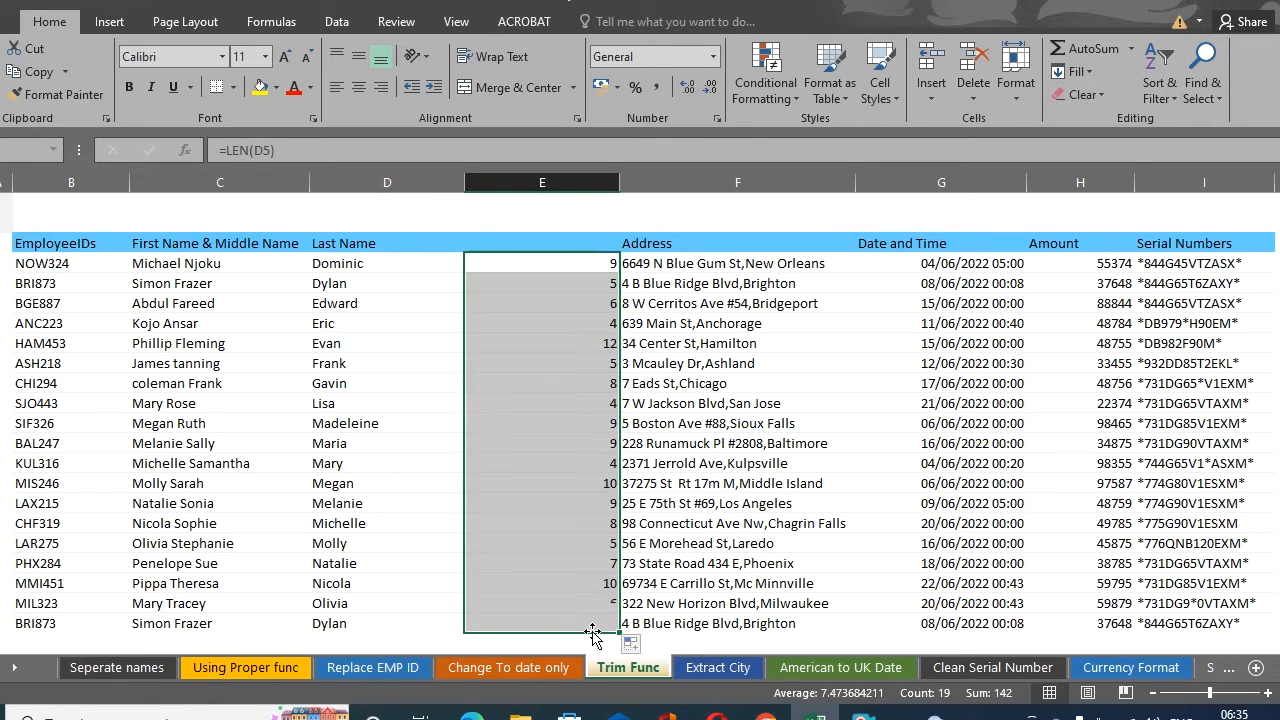
- Compare several last names with their character counts and check one name cell's content for trailing spaces
{"action": "left_click", "coordinate": [384, 323]}
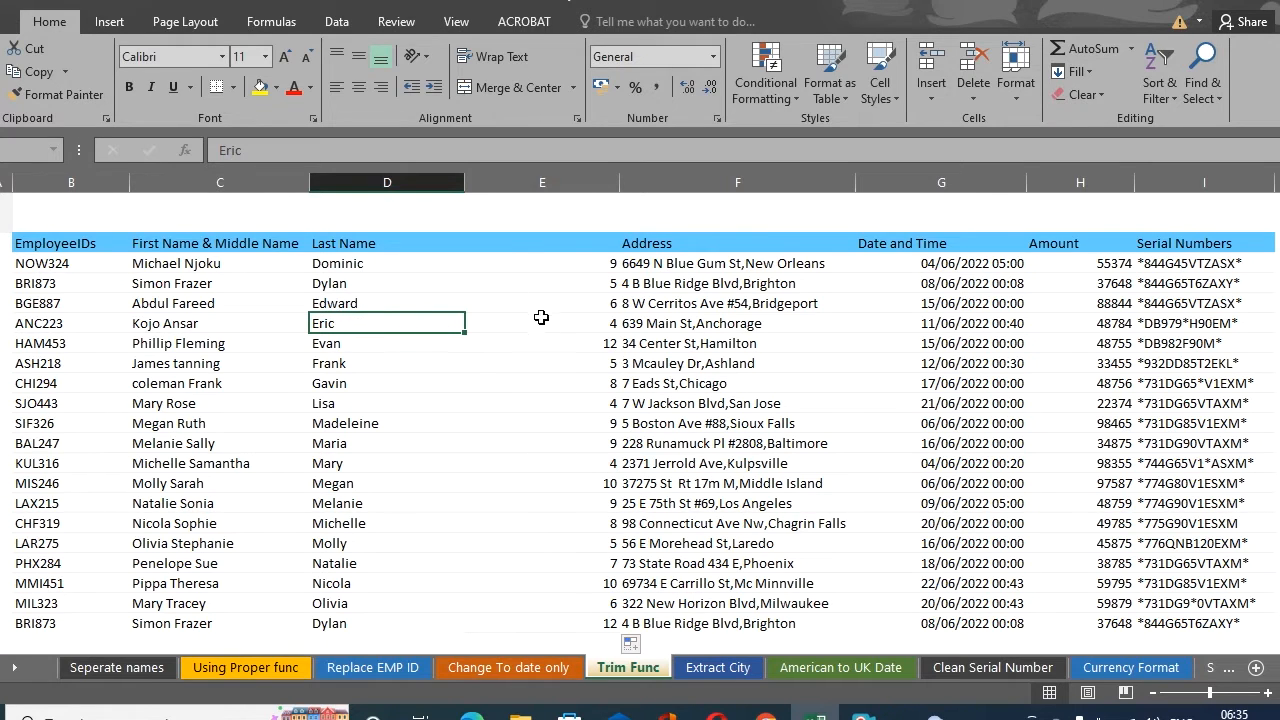
{"action": "left_click", "coordinate": [547, 324]}
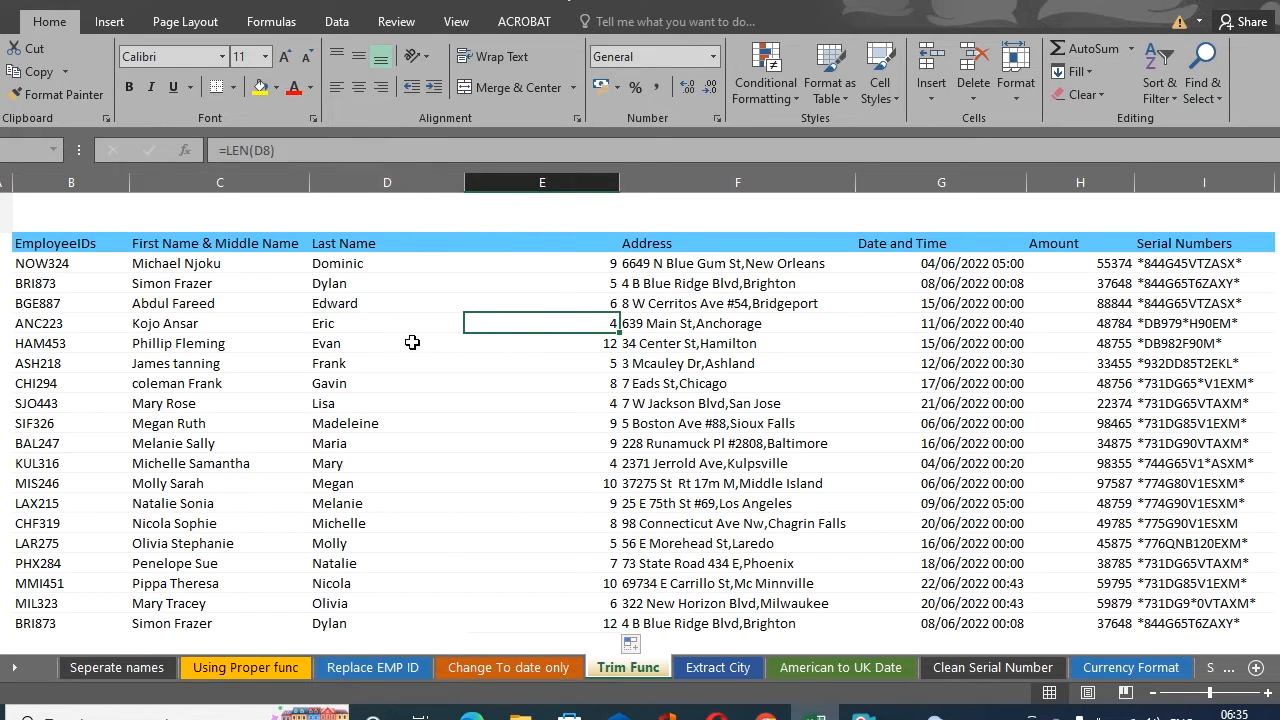
{"action": "left_click", "coordinate": [381, 346]}
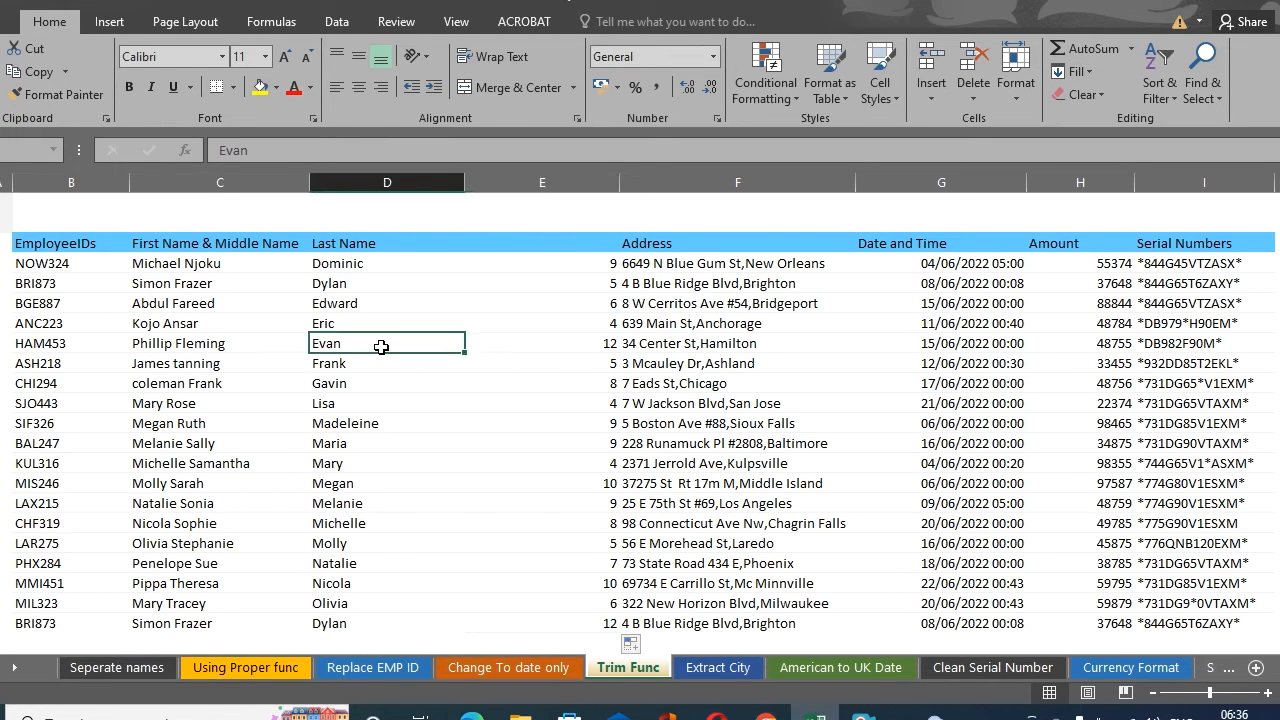
{"action": "left_click", "coordinate": [601, 343]}
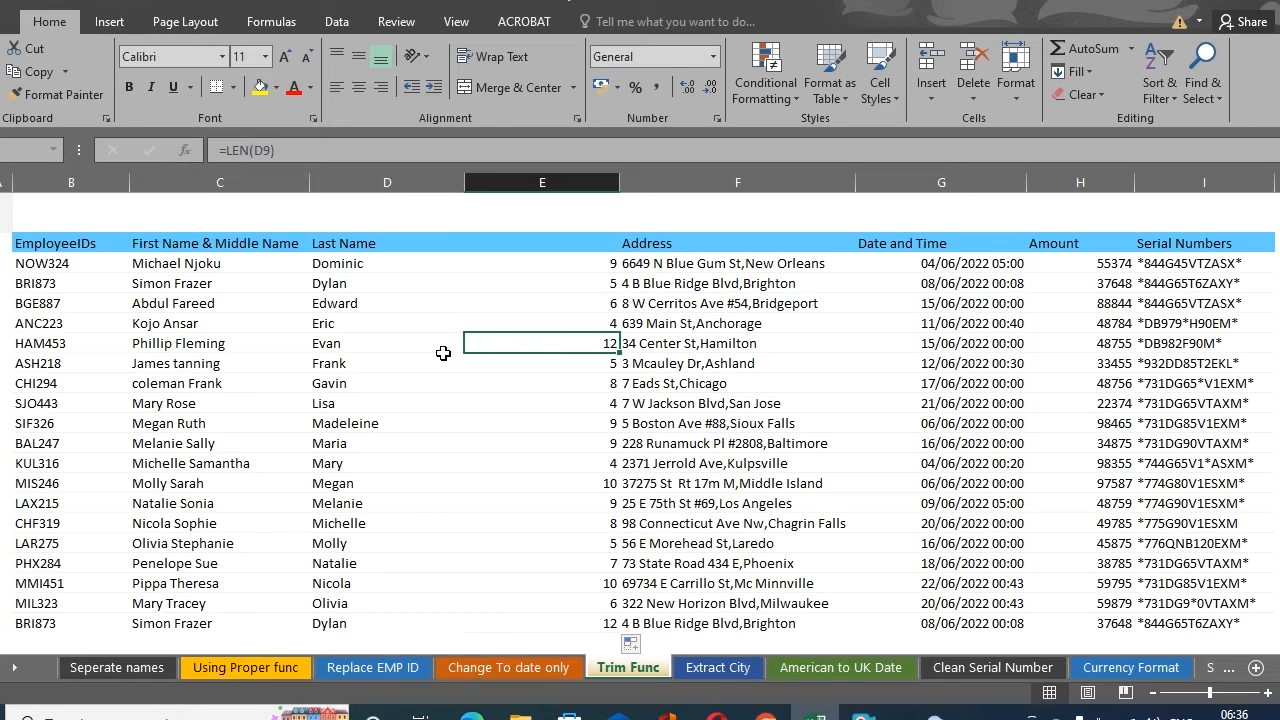
{"action": "left_click", "coordinate": [351, 341]}
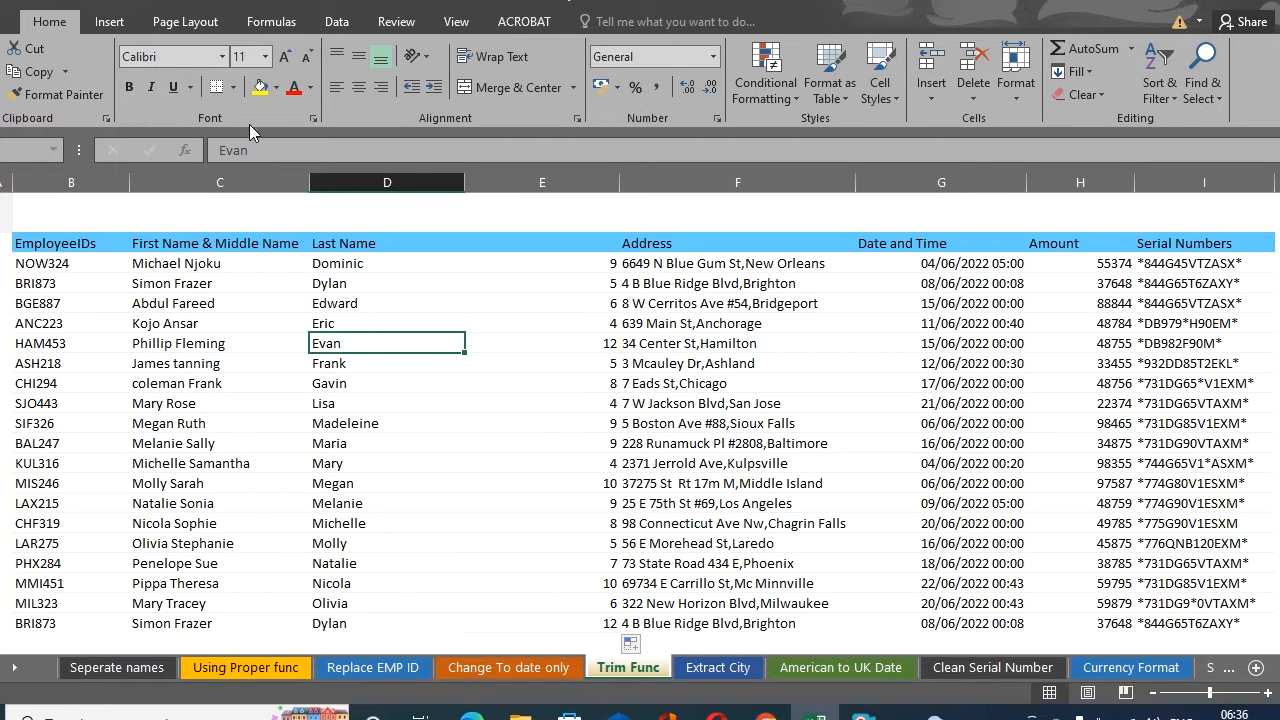
{"action": "left_click", "coordinate": [259, 150]}
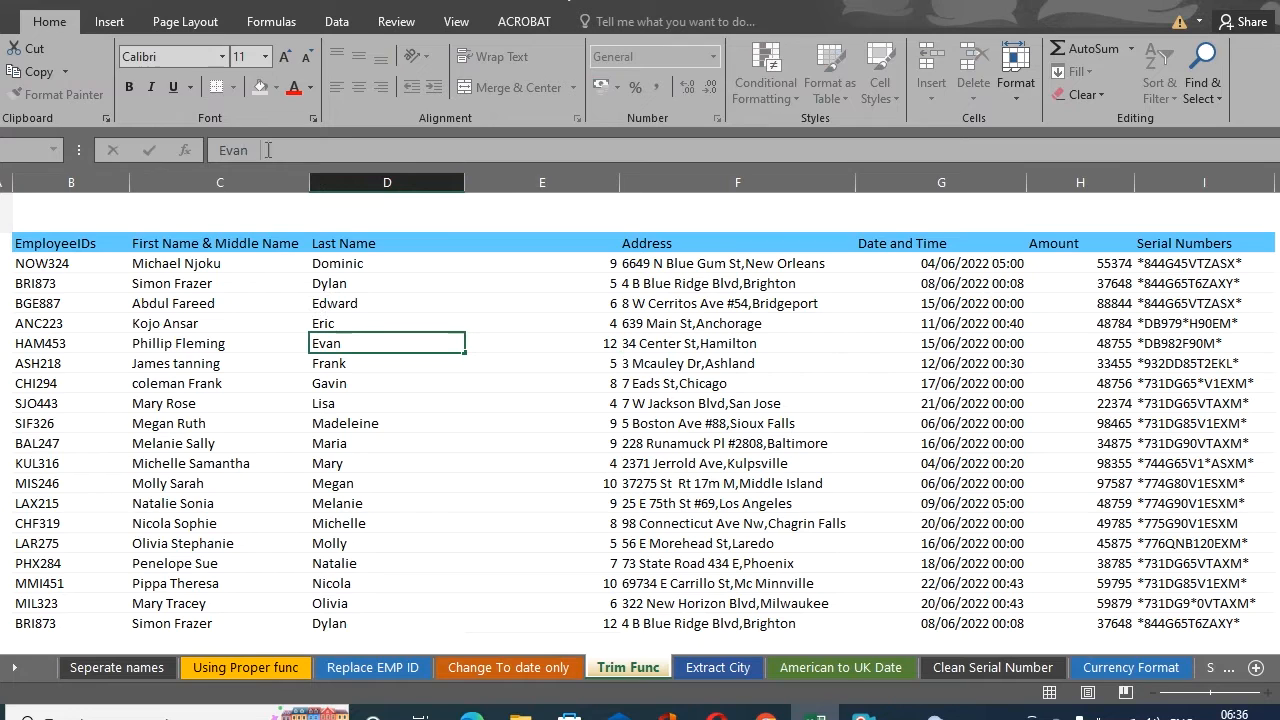
{"action": "left_click", "coordinate": [400, 367]}
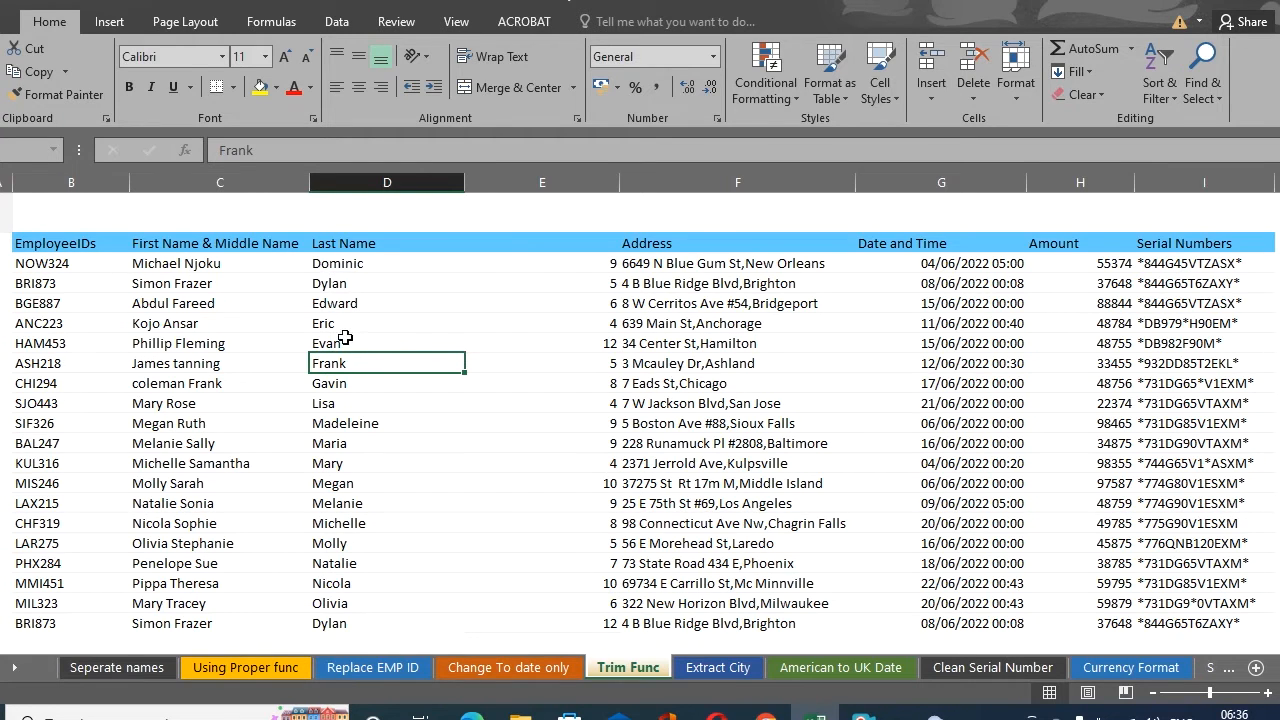
- Delete the entire column of LEN character counts between Last Name and Address
{"action": "left_click", "coordinate": [548, 183]}
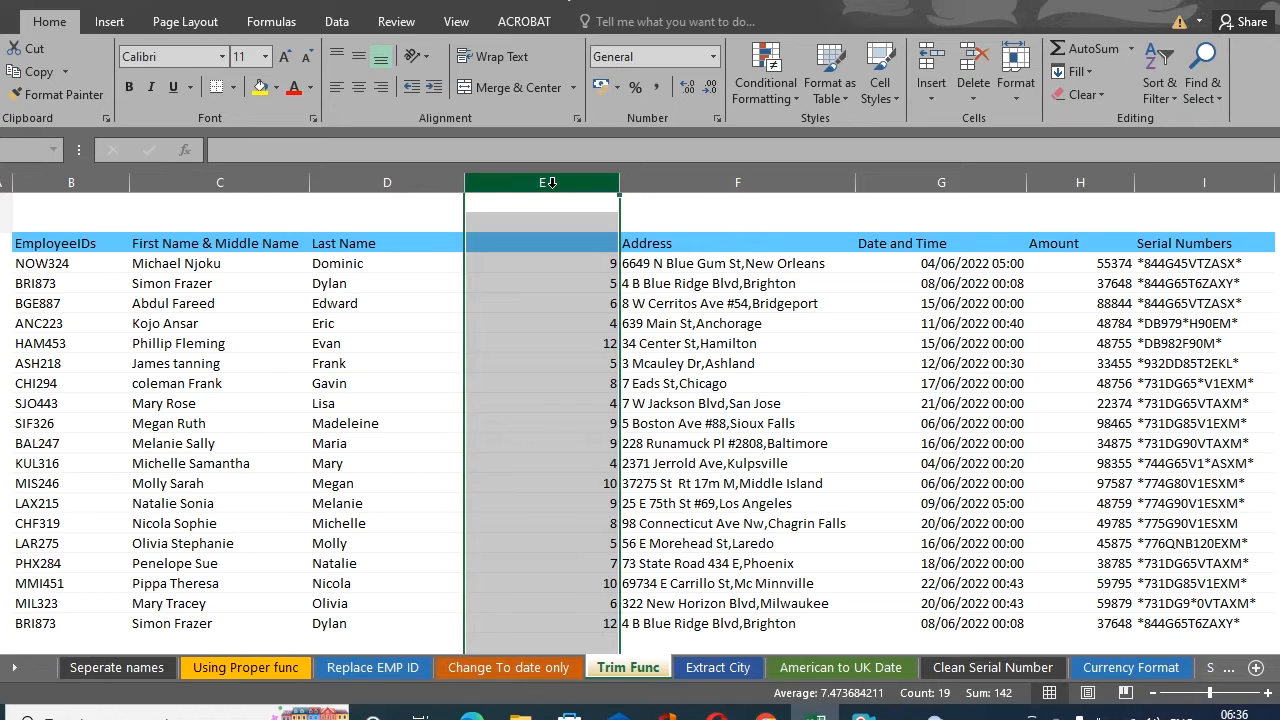
{"action": "right_click", "coordinate": [552, 183]}
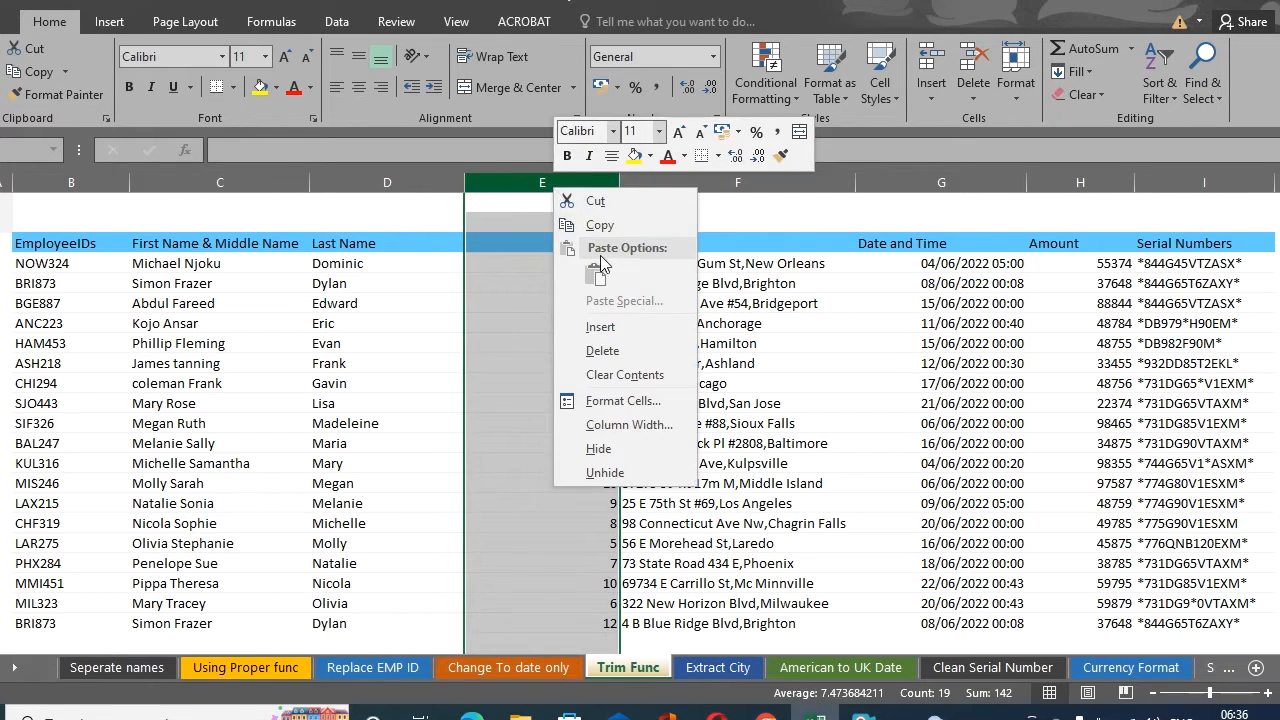
{"action": "left_click", "coordinate": [610, 344]}
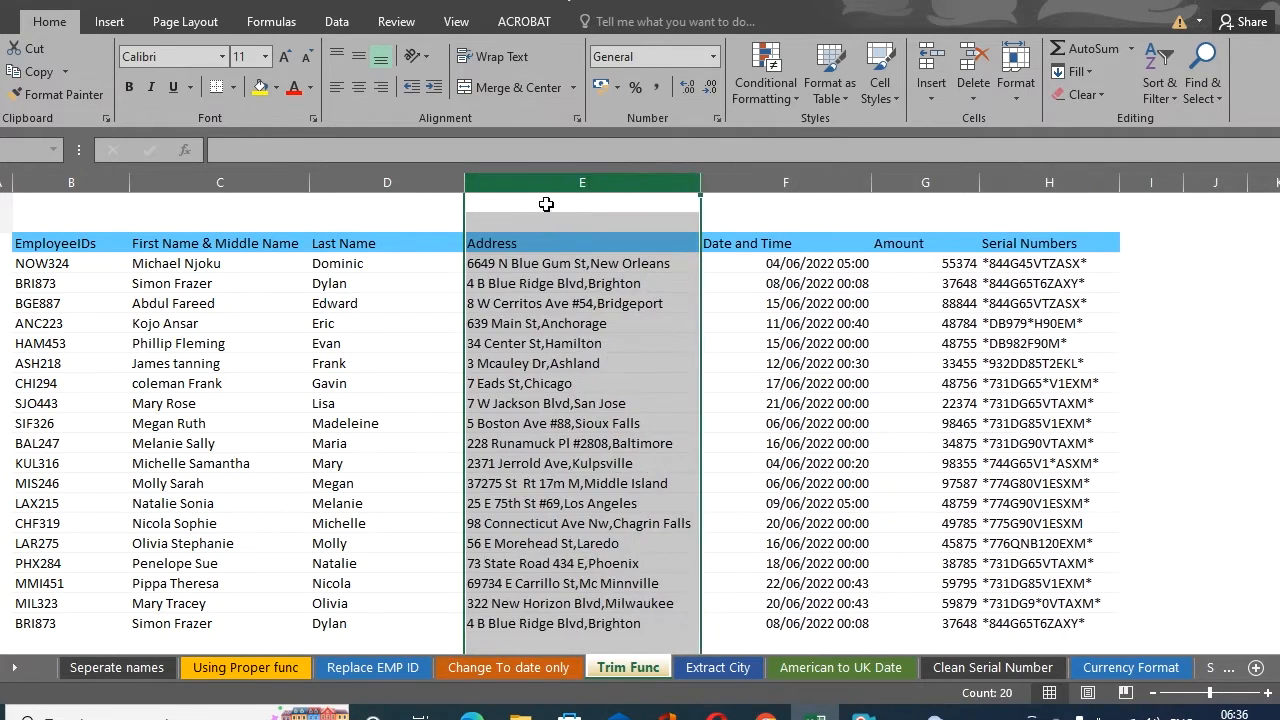
- Insert a blank column between Last Name and Address and give it the header "Trim"
{"action": "right_click", "coordinate": [535, 188]}
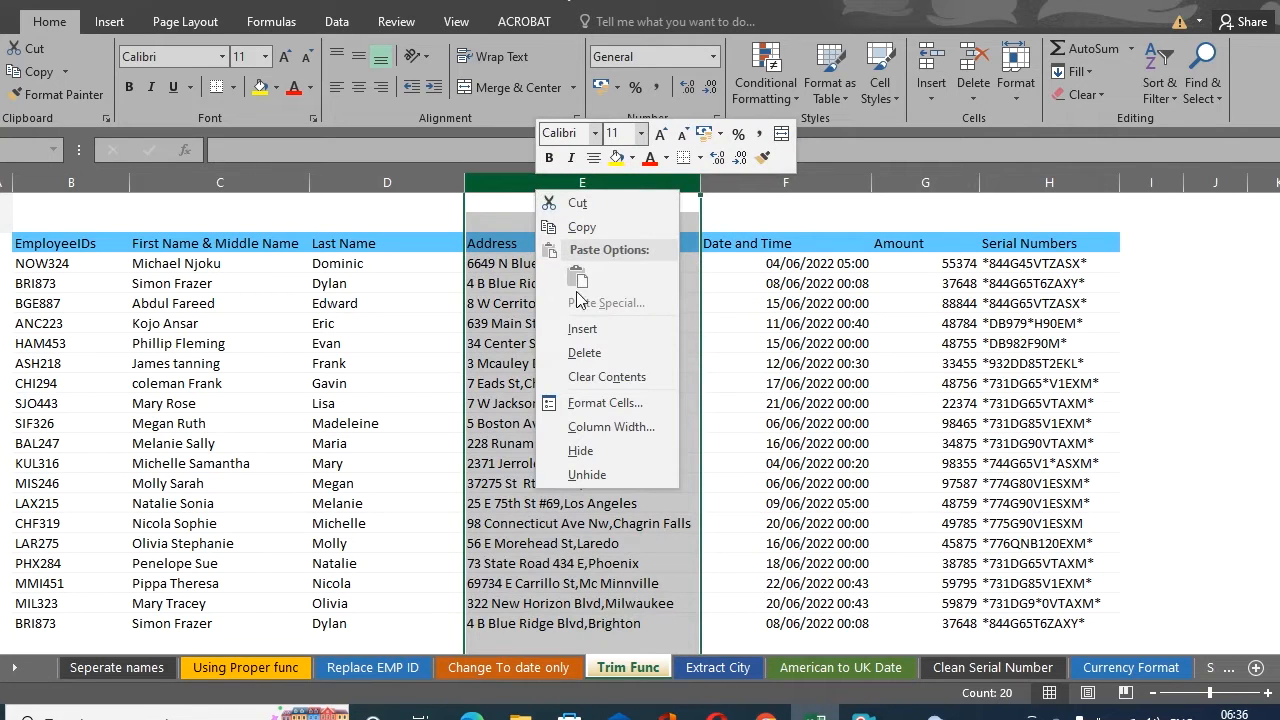
{"action": "left_click", "coordinate": [583, 329]}
{"action": "left_click", "coordinate": [526, 243]}
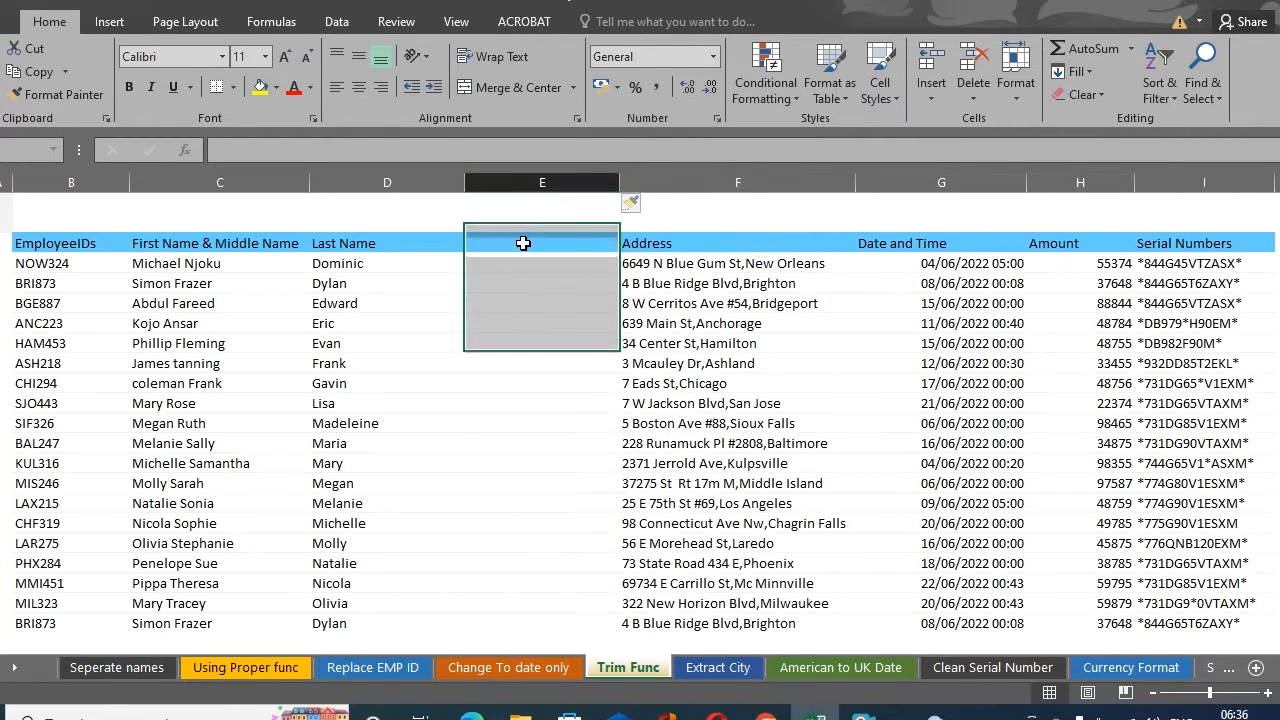
{"action": "type", "text": "Trim"}
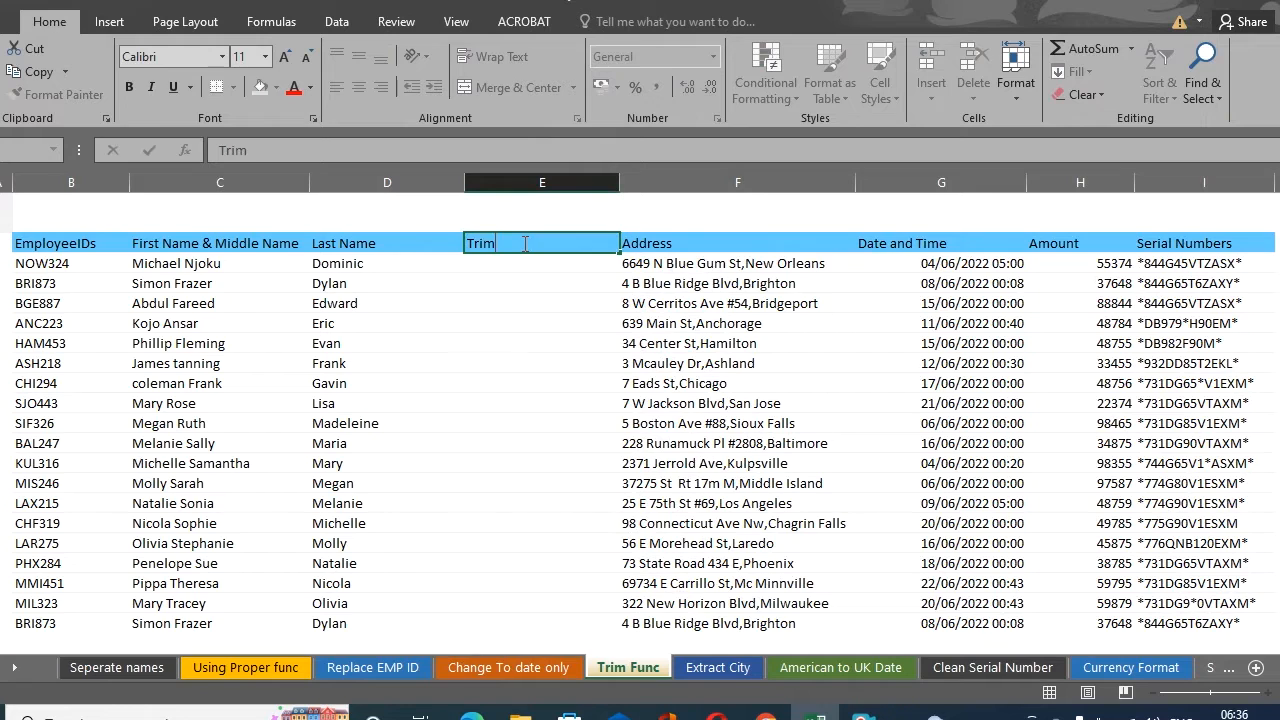
{"action": "key", "text": "Return"}
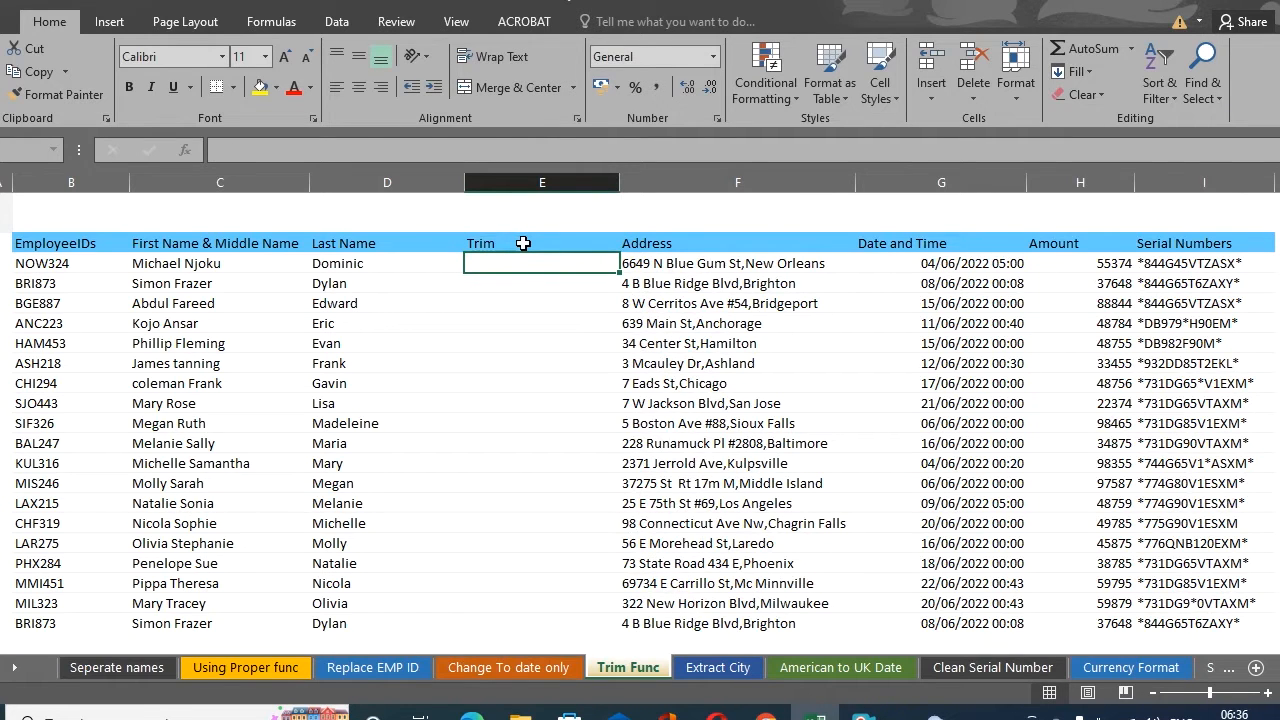
- Remove the extra spaces from all last names in the Trim column with =TRIM(D5), filled down to the last record
{"action": "type", "text": "="}
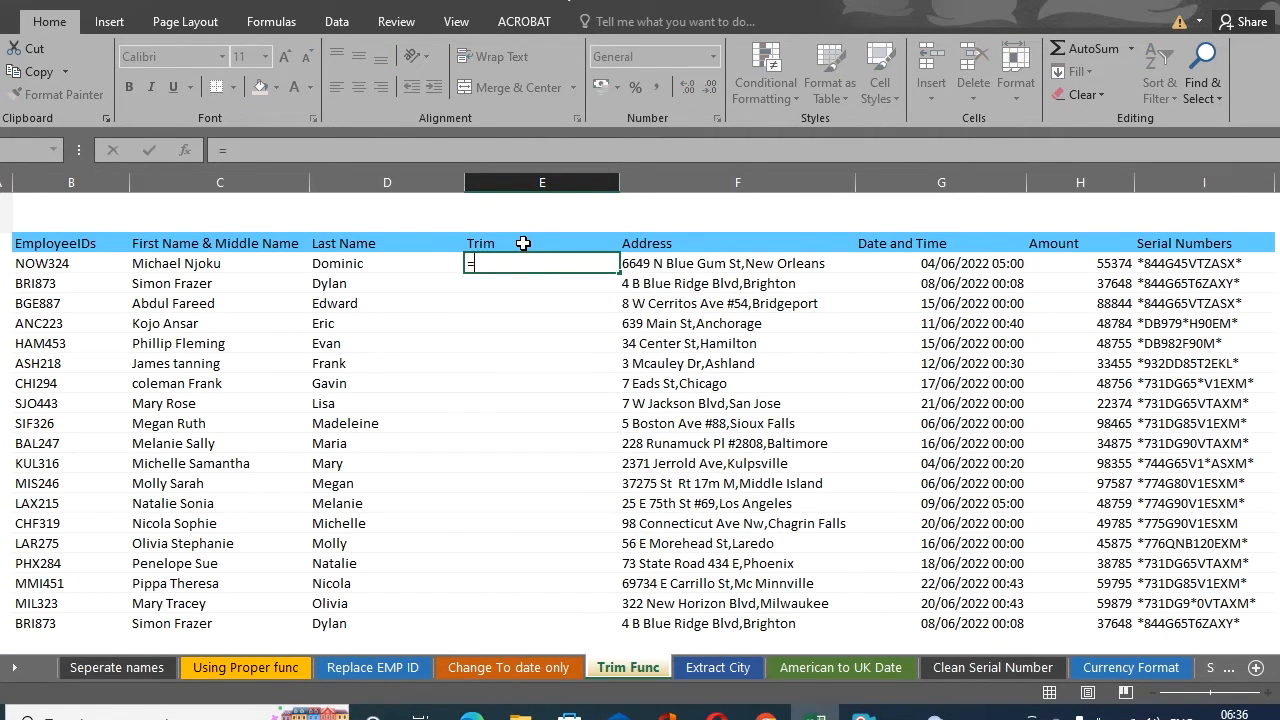
{"action": "type", "text": "trim"}
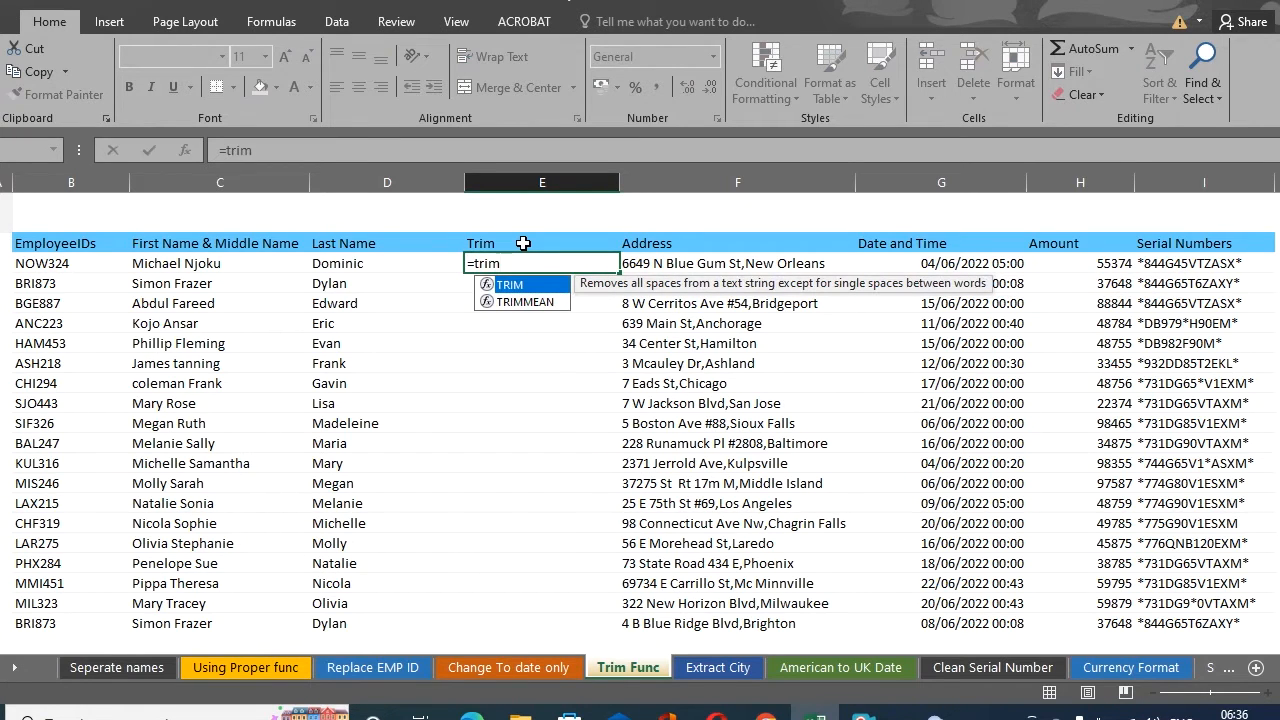
{"action": "type", "text": "("}
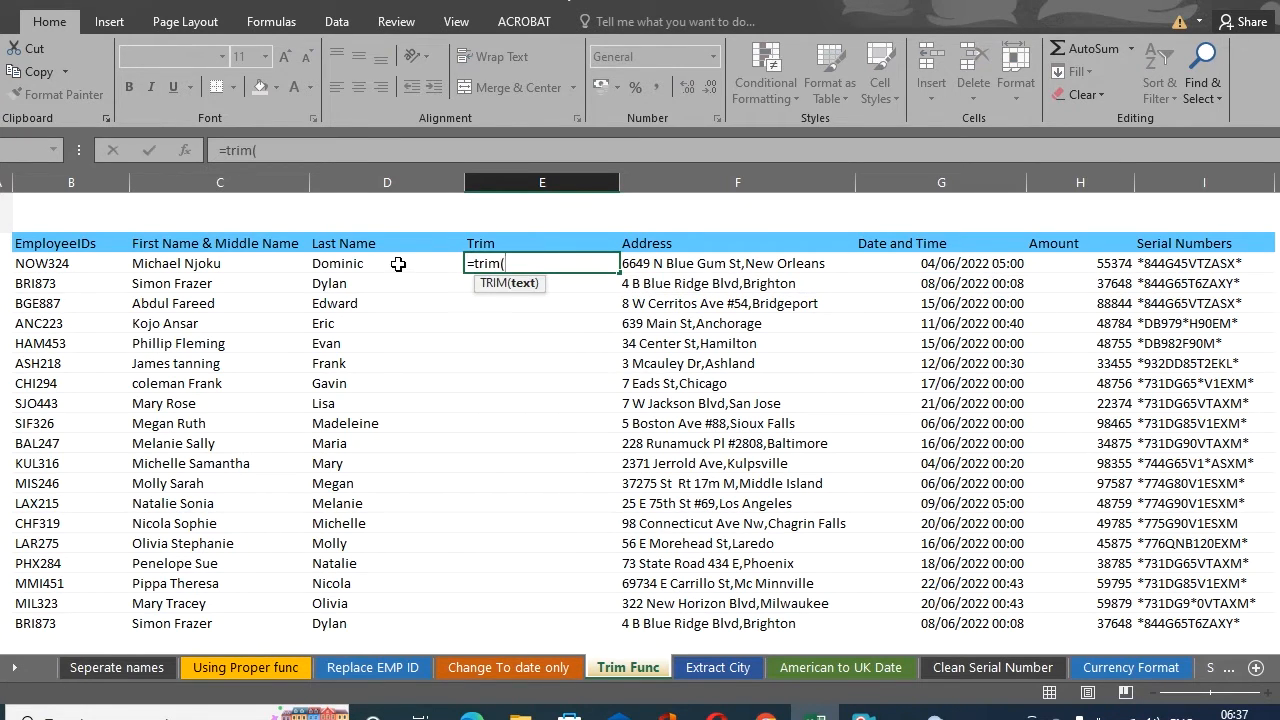
{"action": "left_click", "coordinate": [398, 264]}
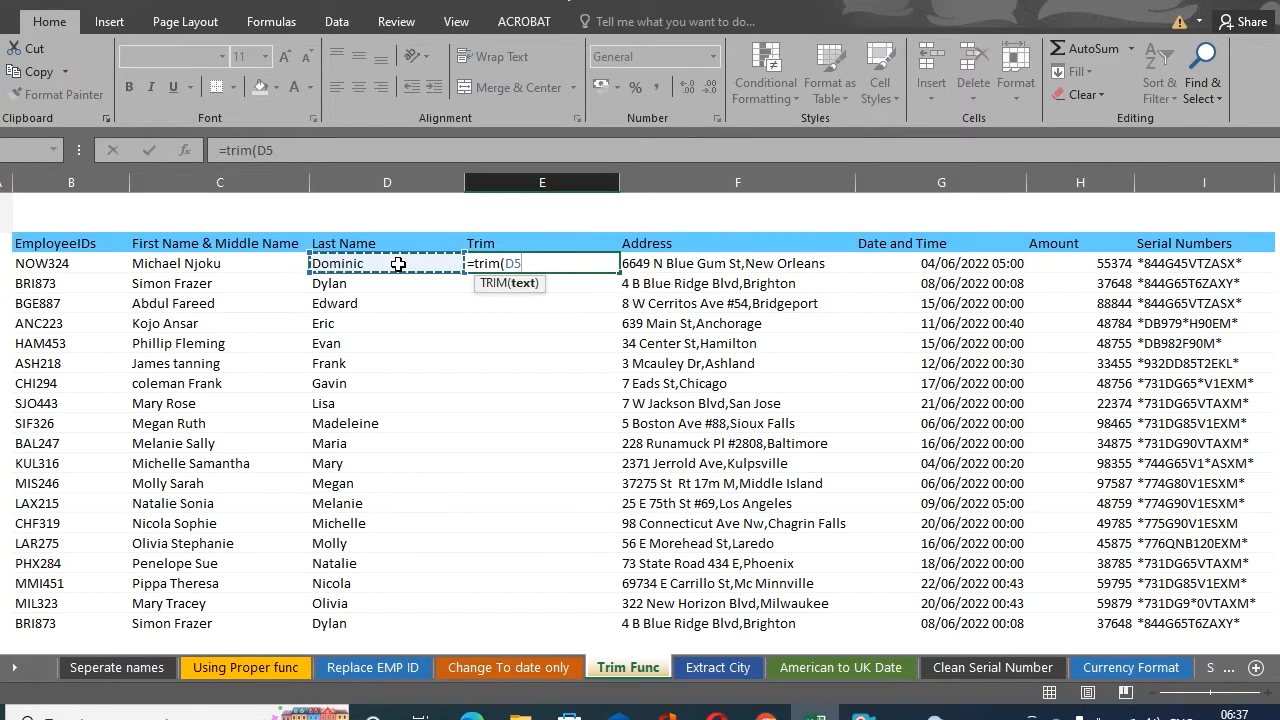
{"action": "type", "text": ")"}
{"action": "key", "text": "Return"}
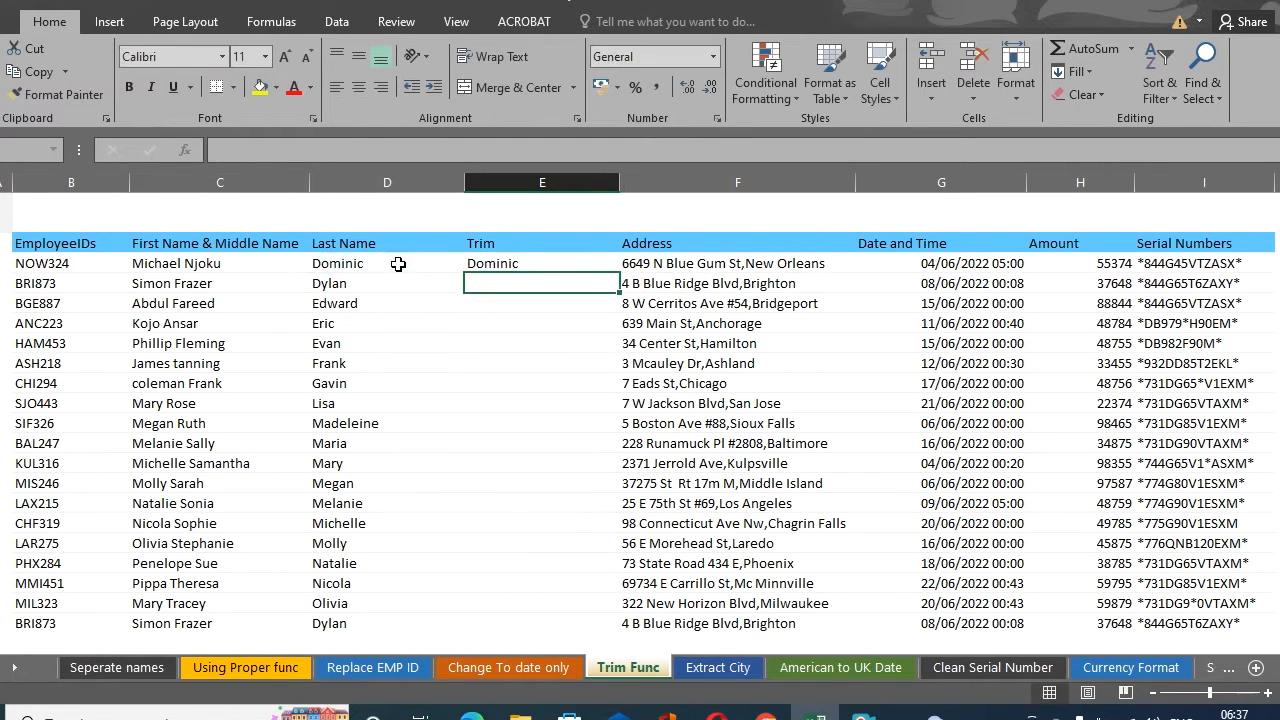
{"action": "left_click", "coordinate": [540, 263]}
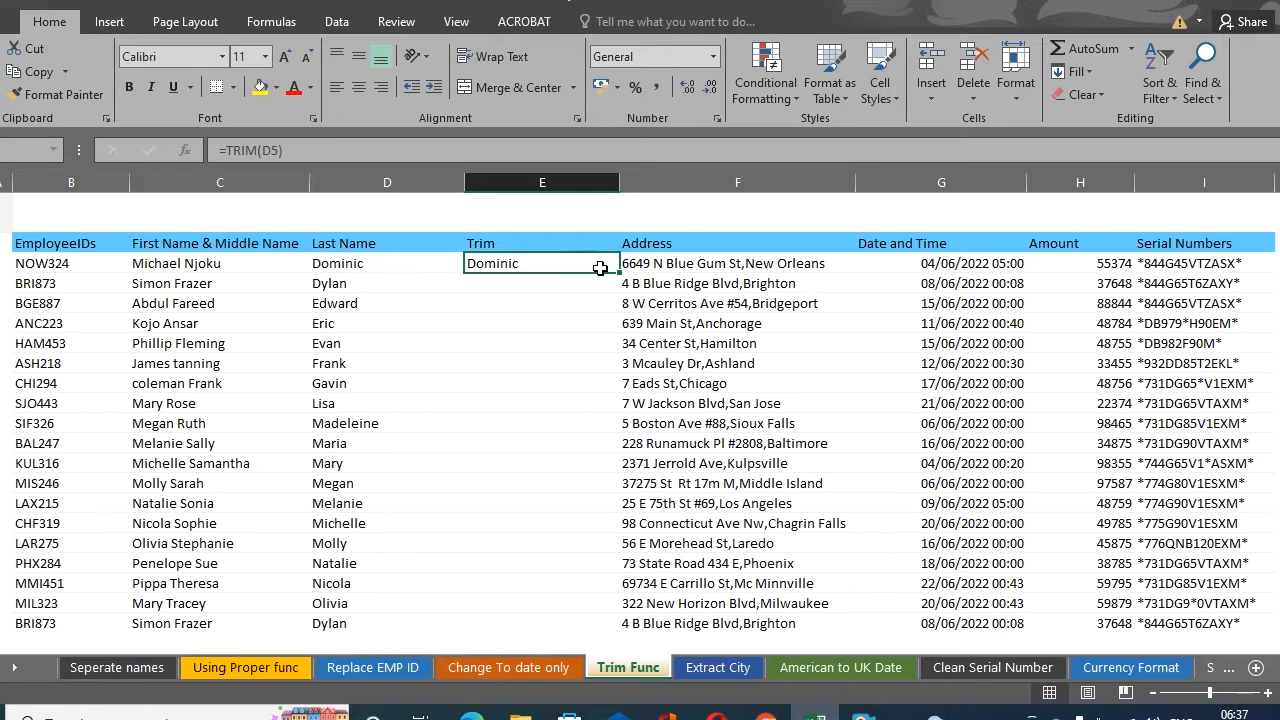
{"action": "left_click_drag", "start_coordinate": [617, 272], "coordinate": [595, 627]}
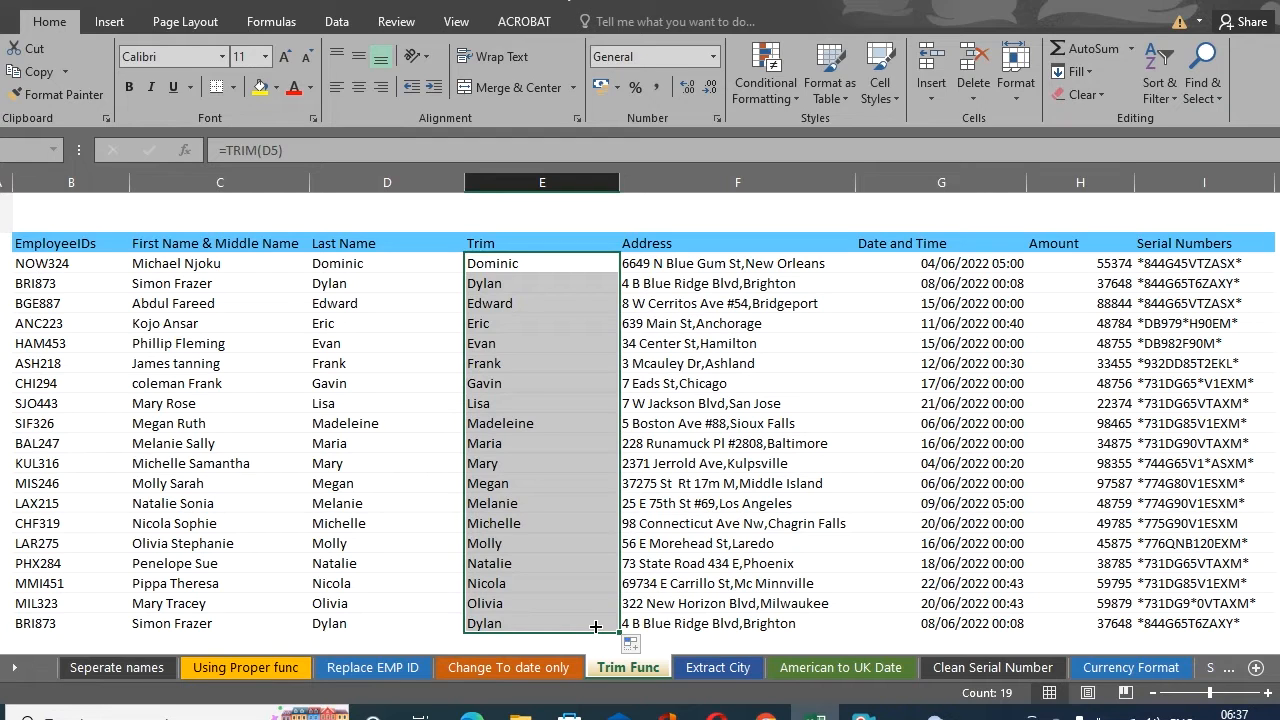
{"action": "left_click", "coordinate": [536, 503]}
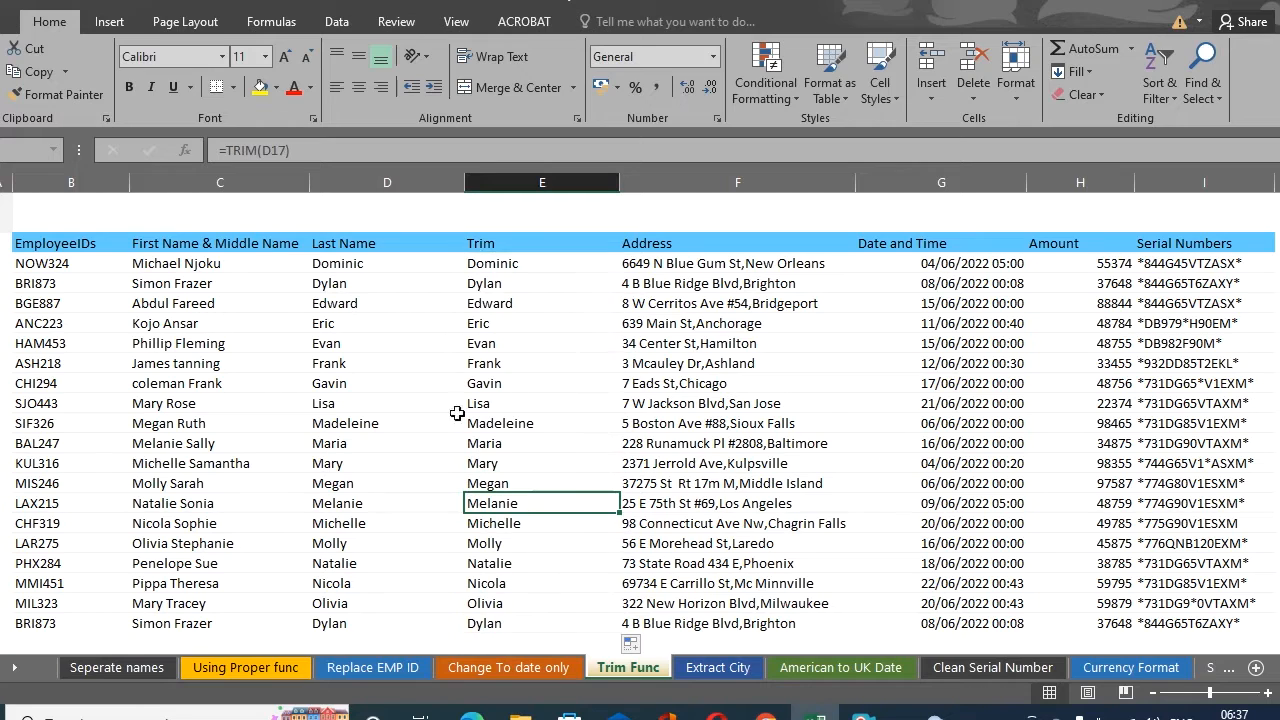
{"action": "left_click", "coordinate": [508, 401]}
{"action": "left_click", "coordinate": [502, 338]}
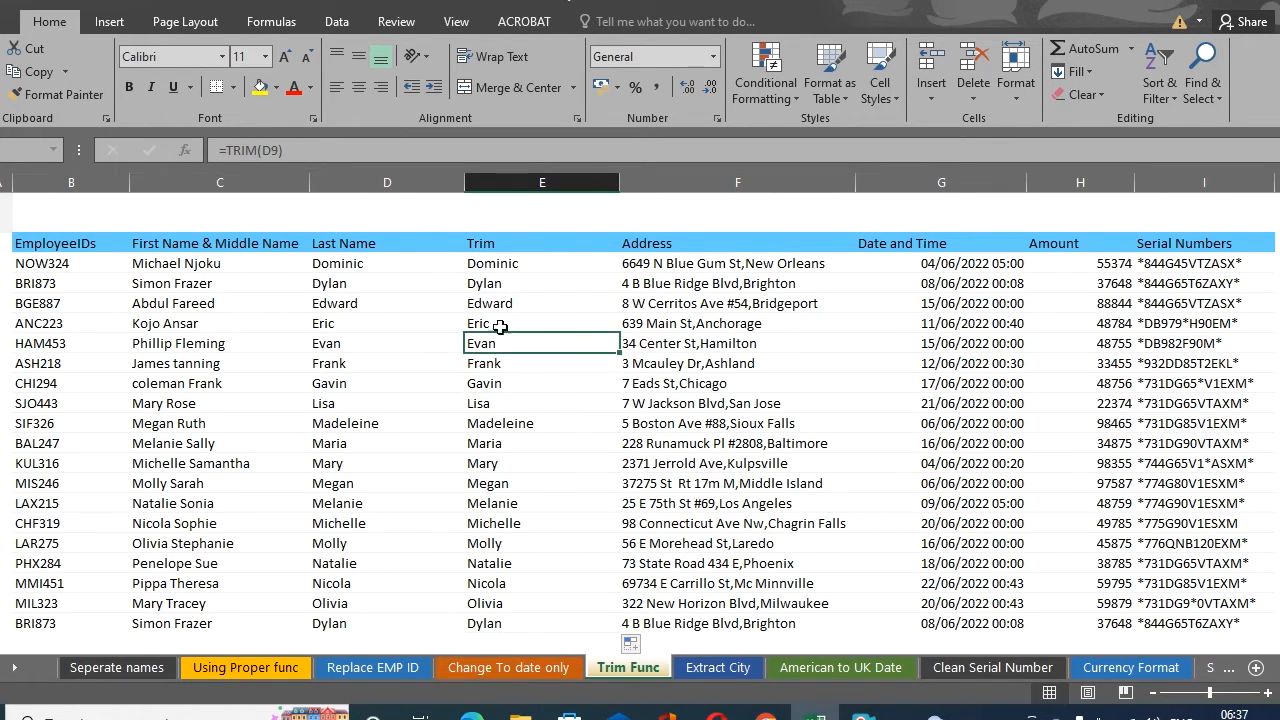
- Replace the formulas in the Trim column, including its header range, with their plain values using Paste Special Values
{"action": "left_click", "coordinate": [491, 260]}
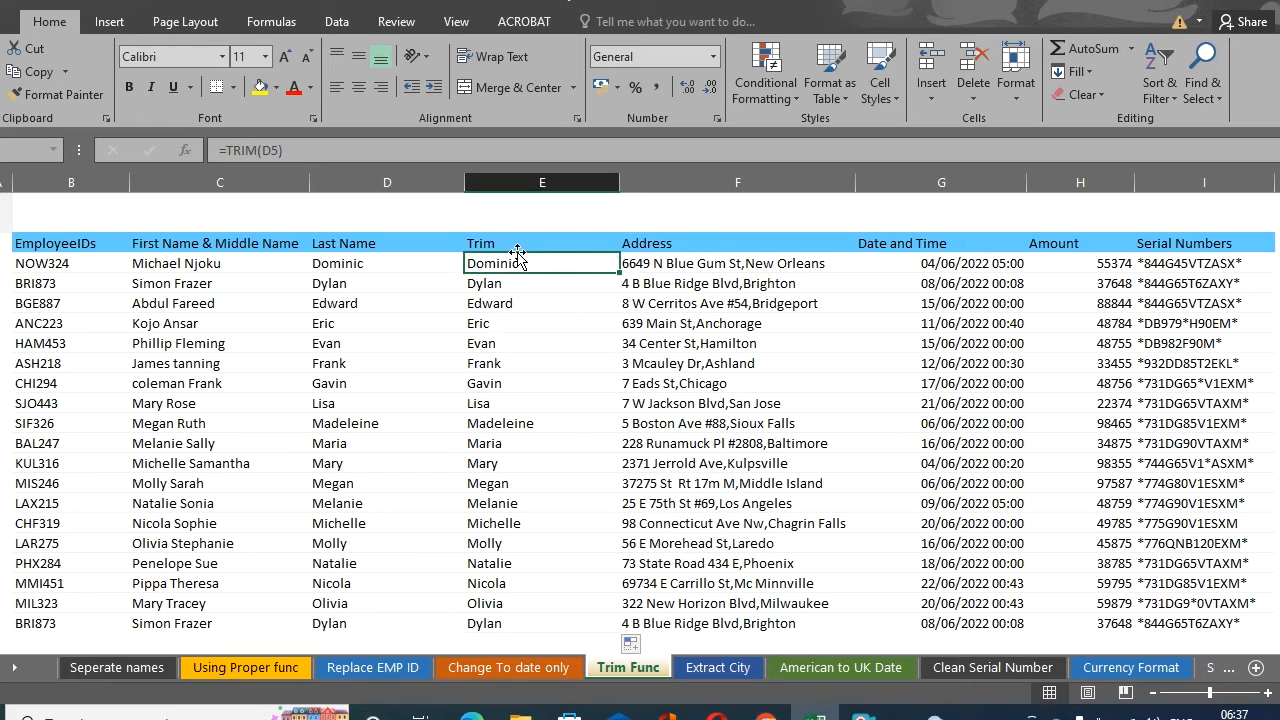
{"action": "left_click_drag", "start_coordinate": [515, 247], "coordinate": [525, 618]}
{"action": "key", "text": "ctrl+c"}
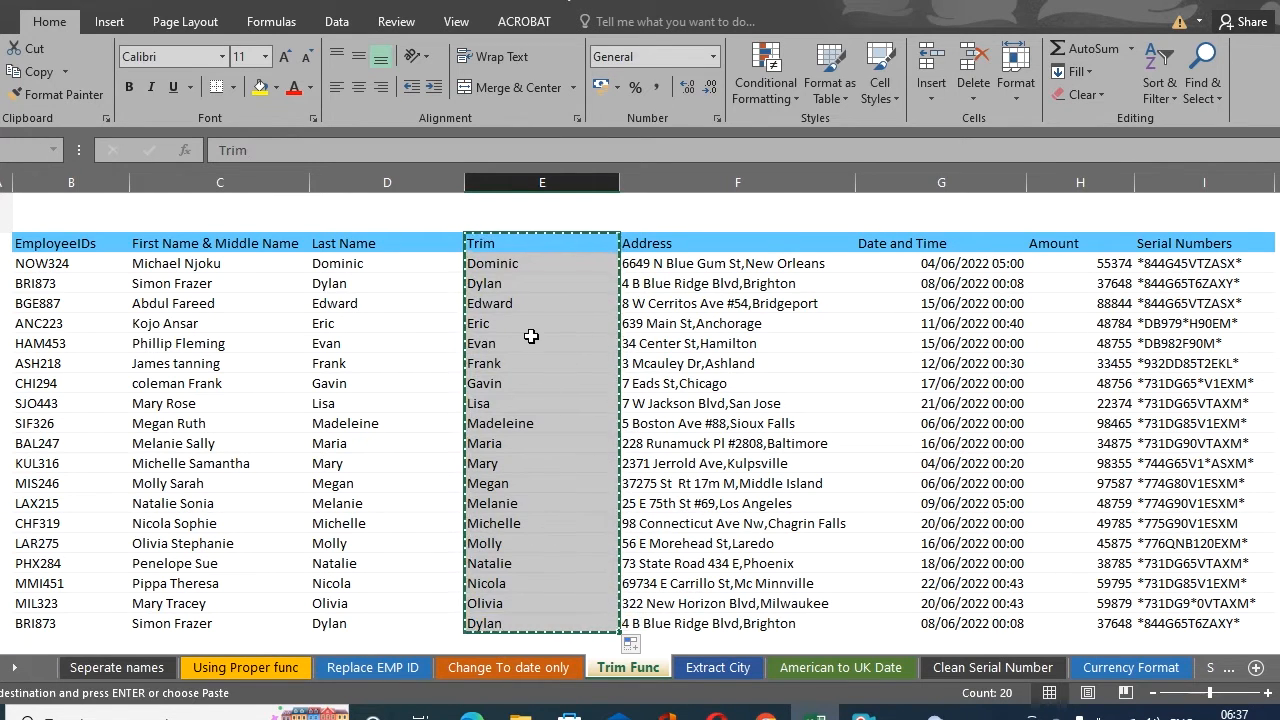
{"action": "right_click", "coordinate": [532, 340]}
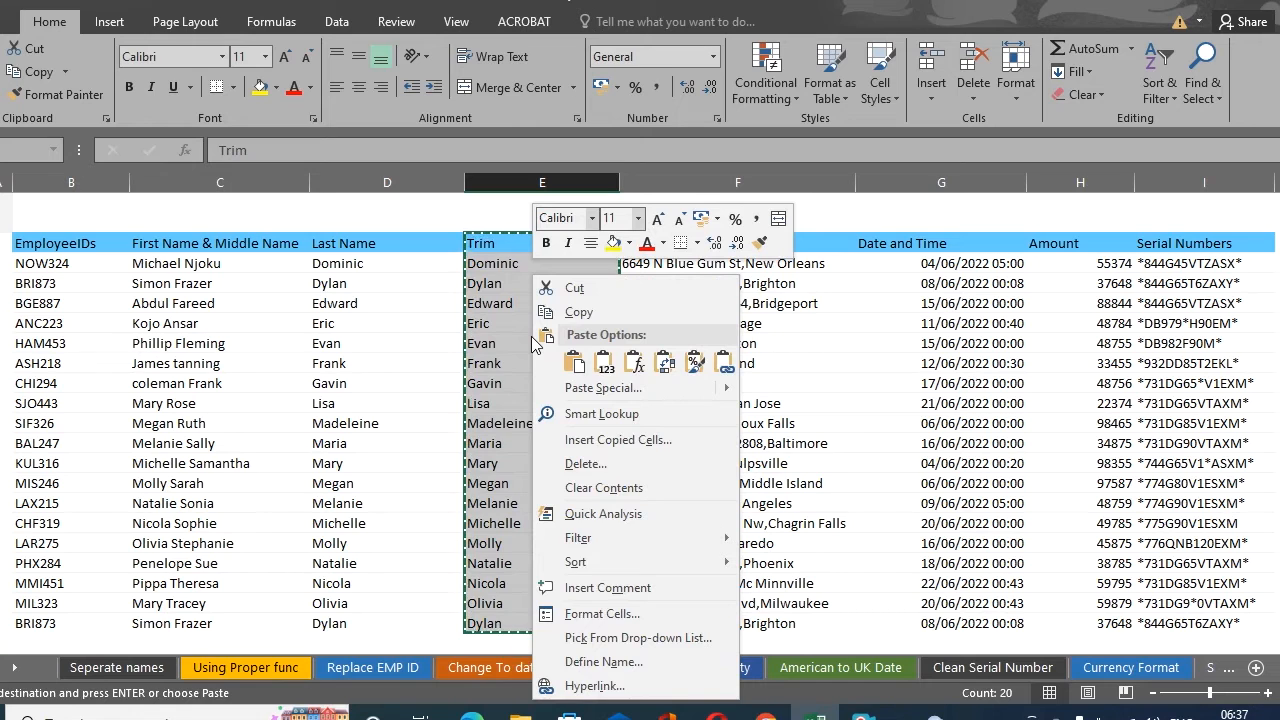
{"action": "mouse_move", "coordinate": [597, 392]}
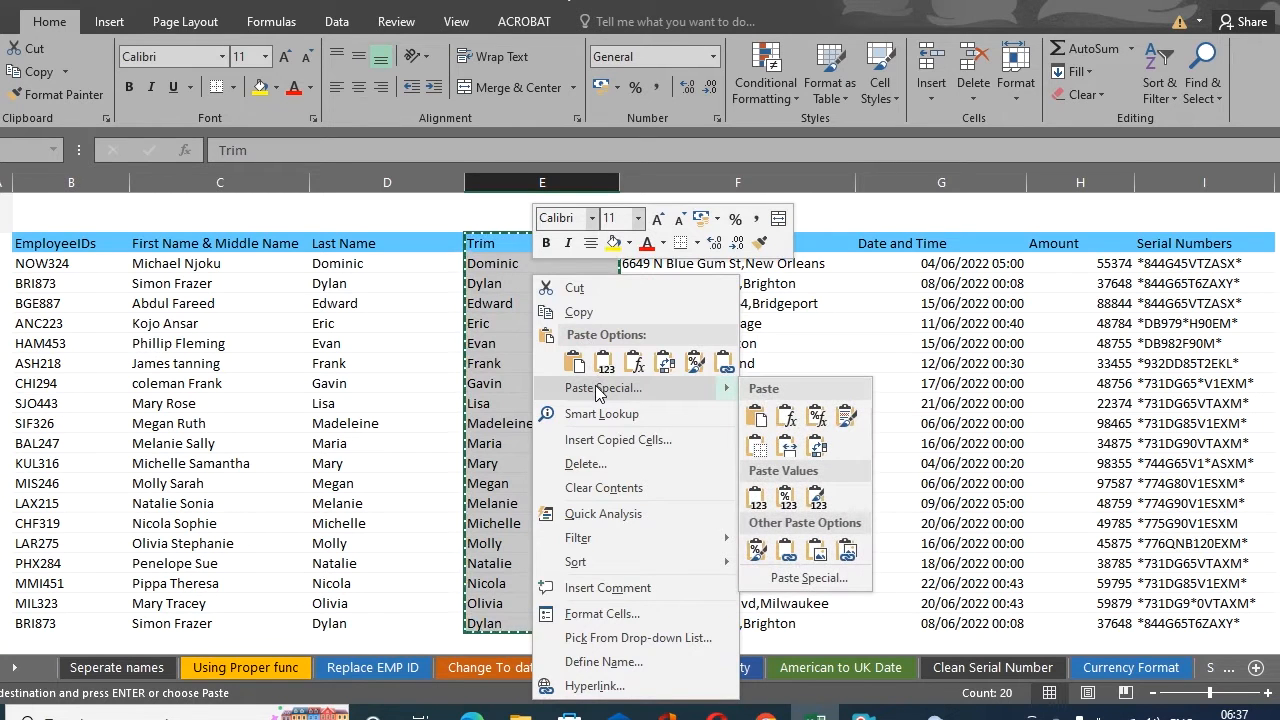
{"action": "left_click", "coordinate": [597, 388]}
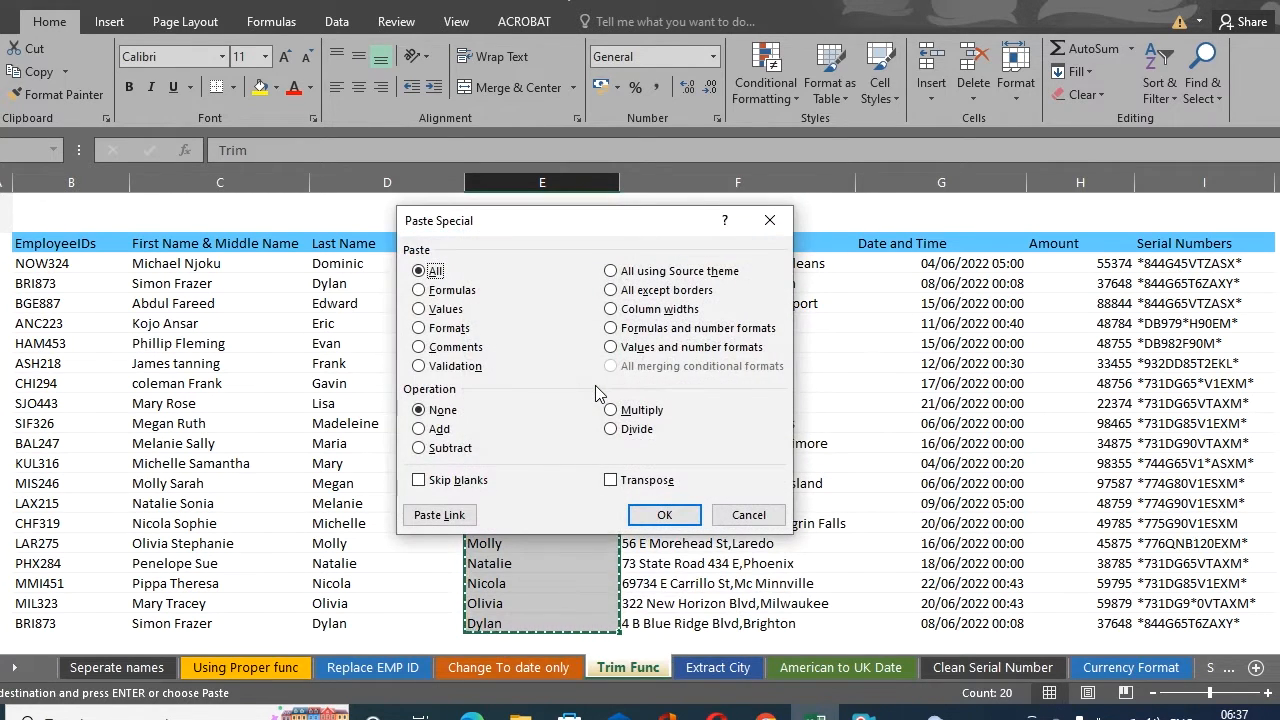
{"action": "left_click", "coordinate": [456, 312]}
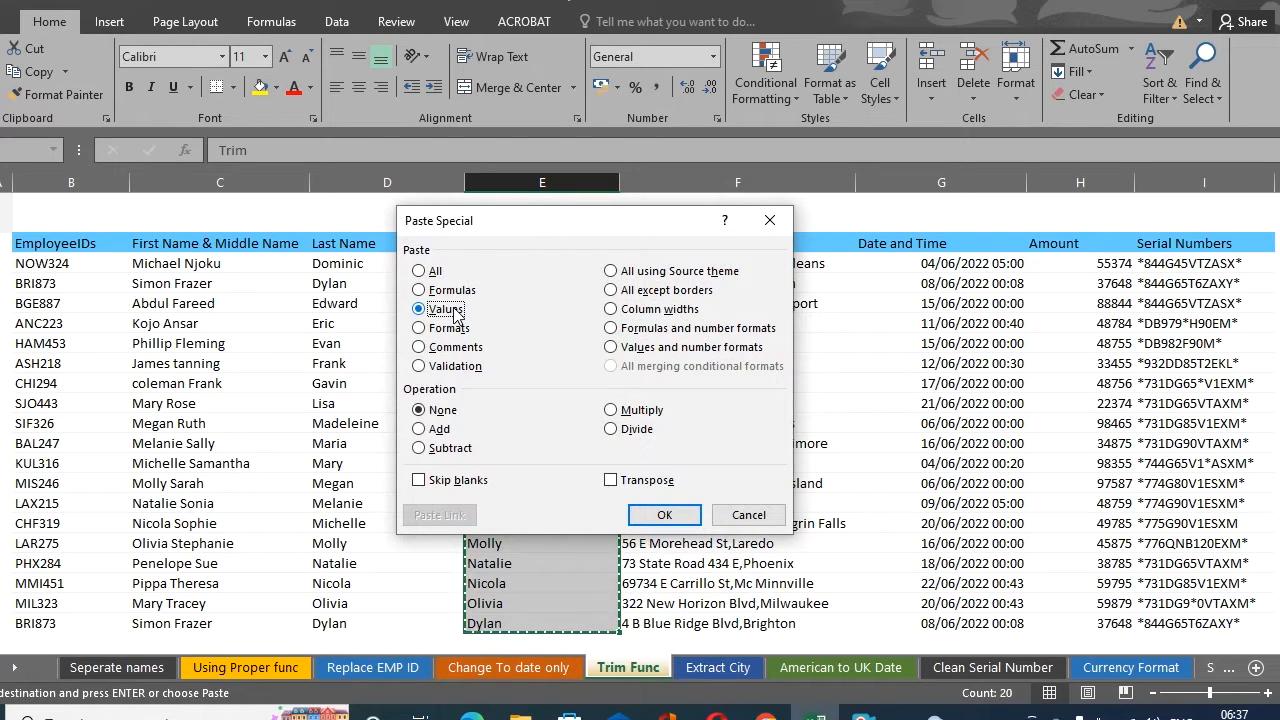
{"action": "left_click", "coordinate": [663, 515]}
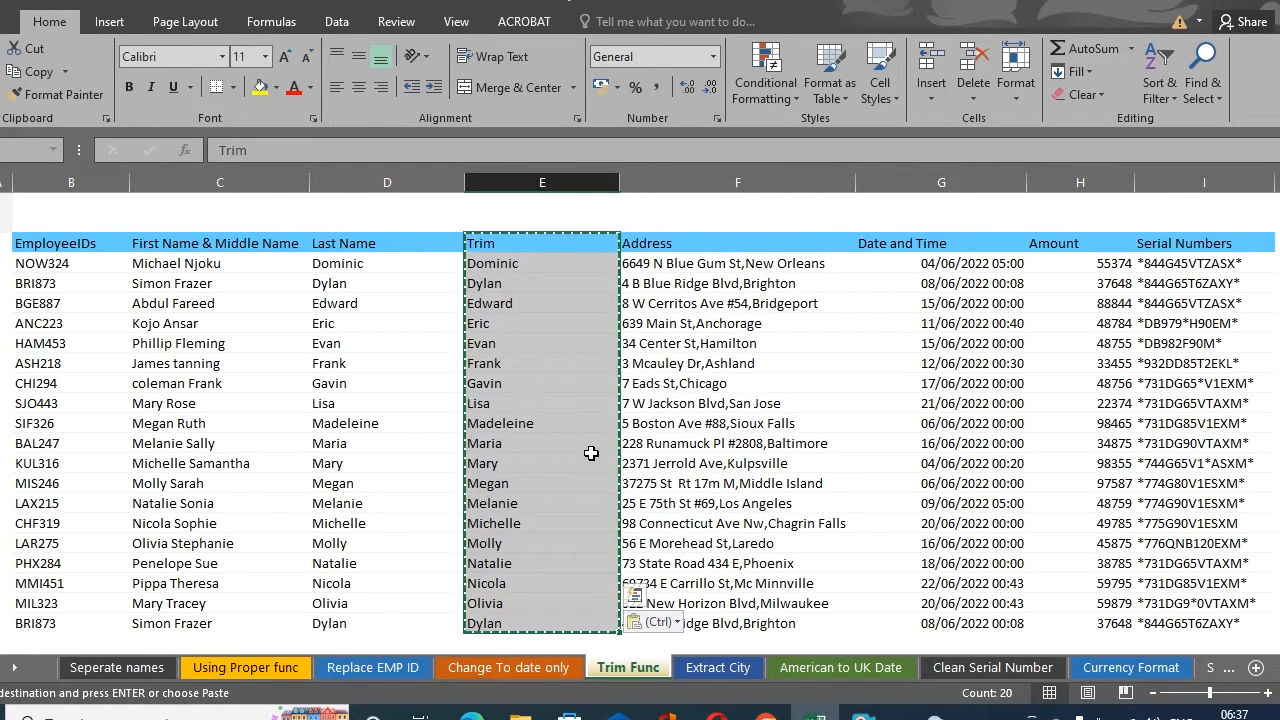
{"action": "key", "text": "Escape"}
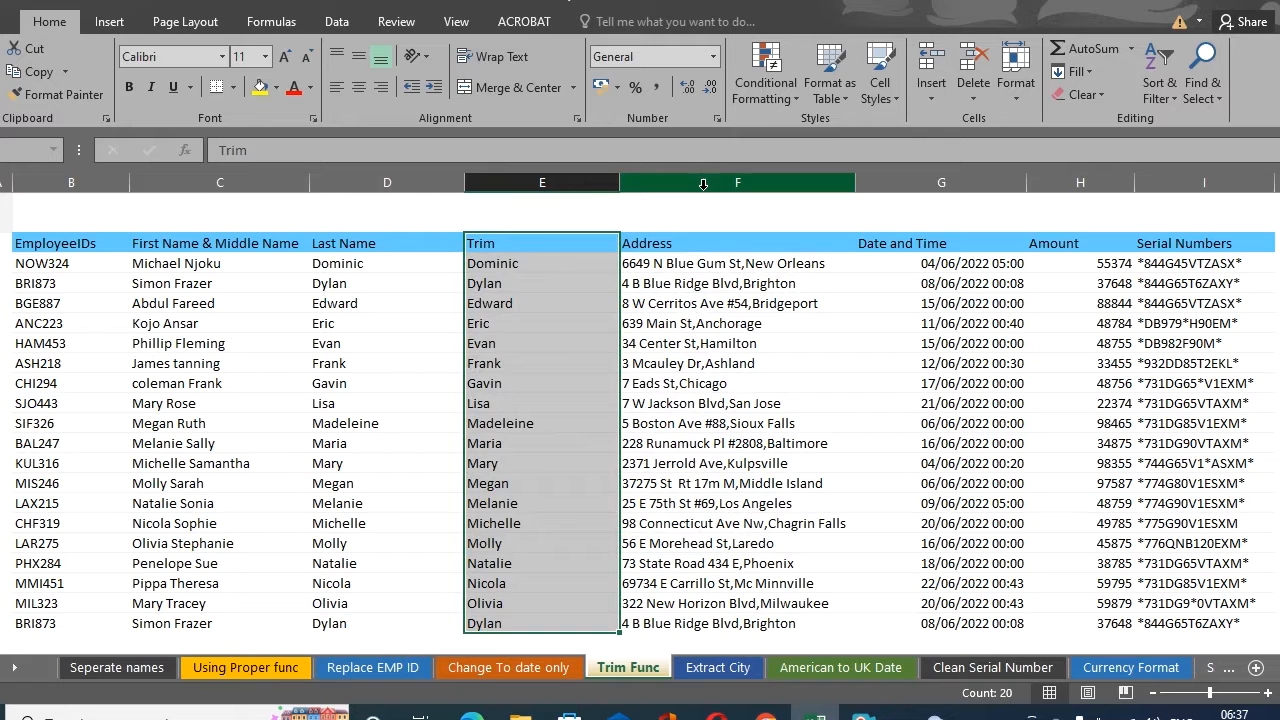
- Insert a blank column between Trim and Address
{"action": "left_click", "coordinate": [703, 184]}
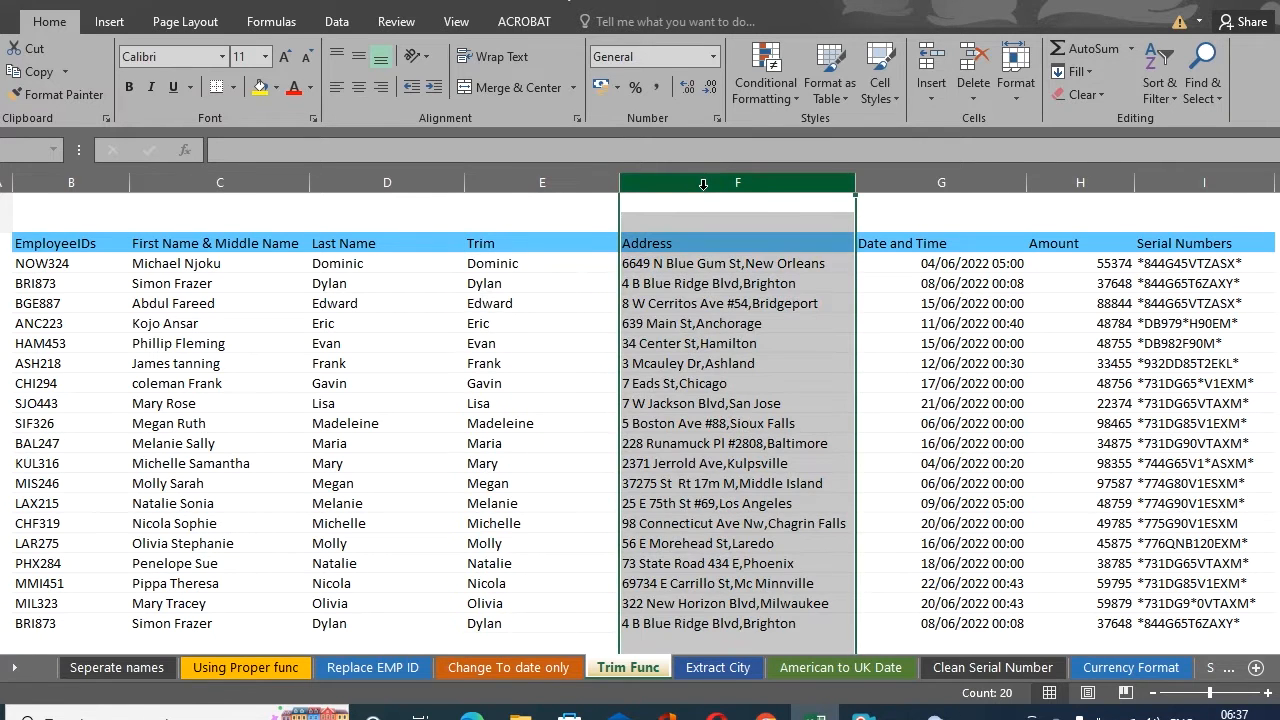
{"action": "right_click", "coordinate": [703, 184]}
{"action": "left_click", "coordinate": [757, 323]}
- Count the characters of each trimmed last name with =LEN(E5), filled down to the last record, and check a name against its count
{"action": "left_click", "coordinate": [695, 262]}
{"action": "type", "text": "="}
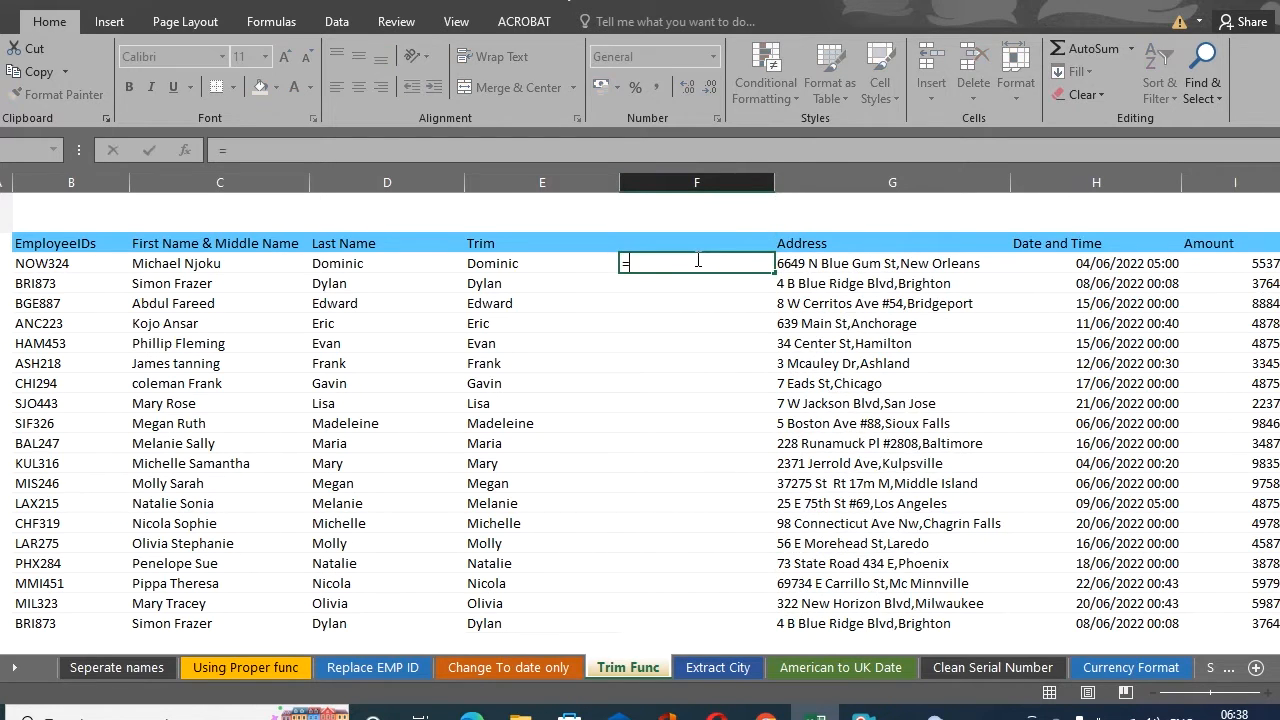
{"action": "type", "text": "len"}
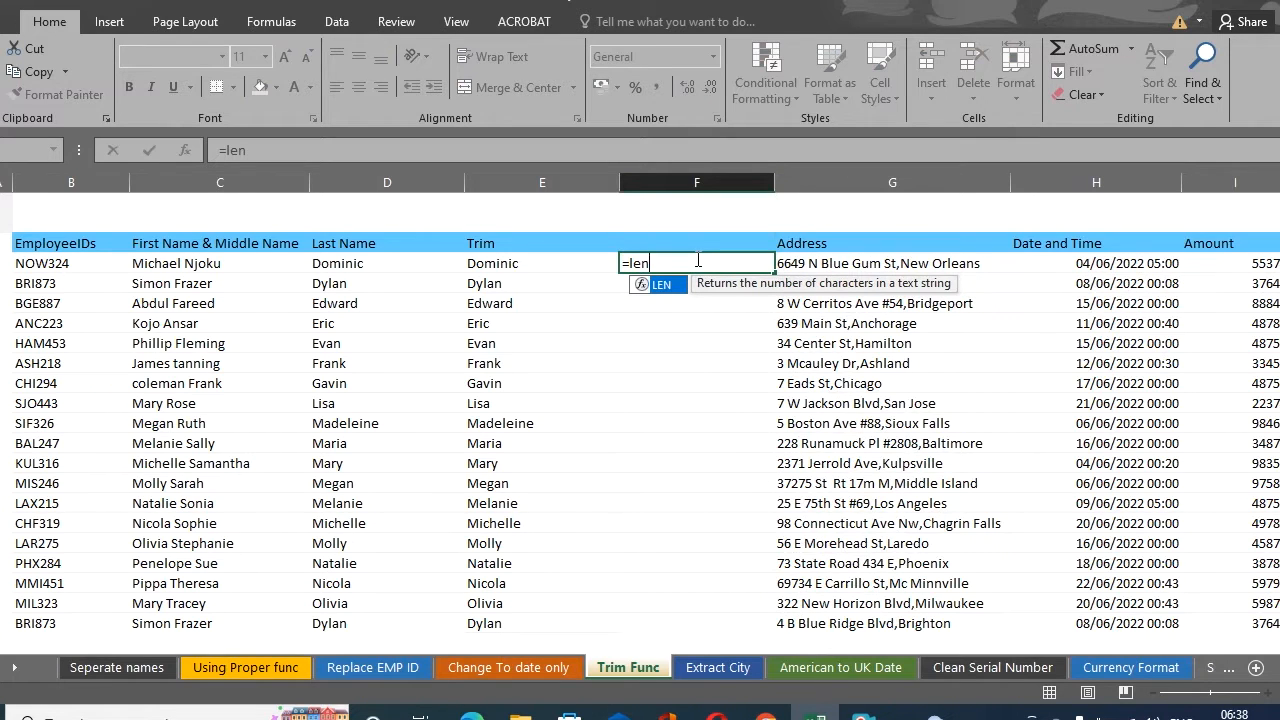
{"action": "type", "text": "("}
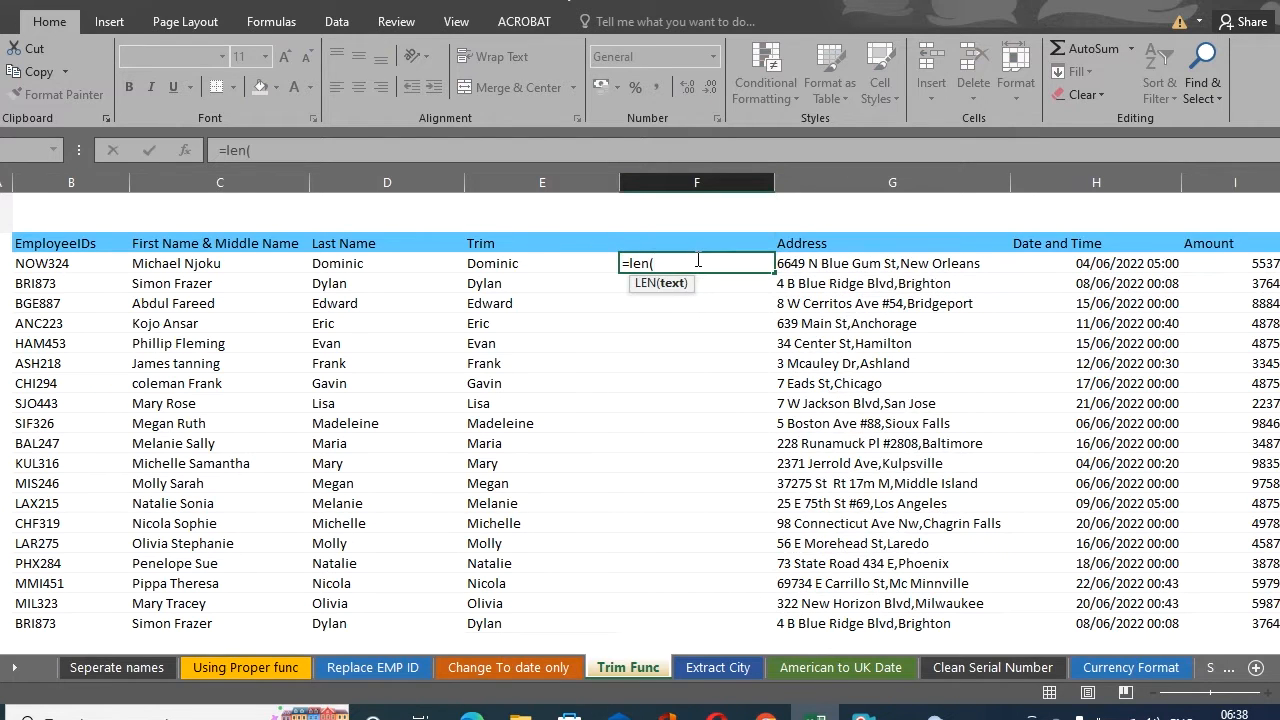
{"action": "left_click", "coordinate": [556, 265]}
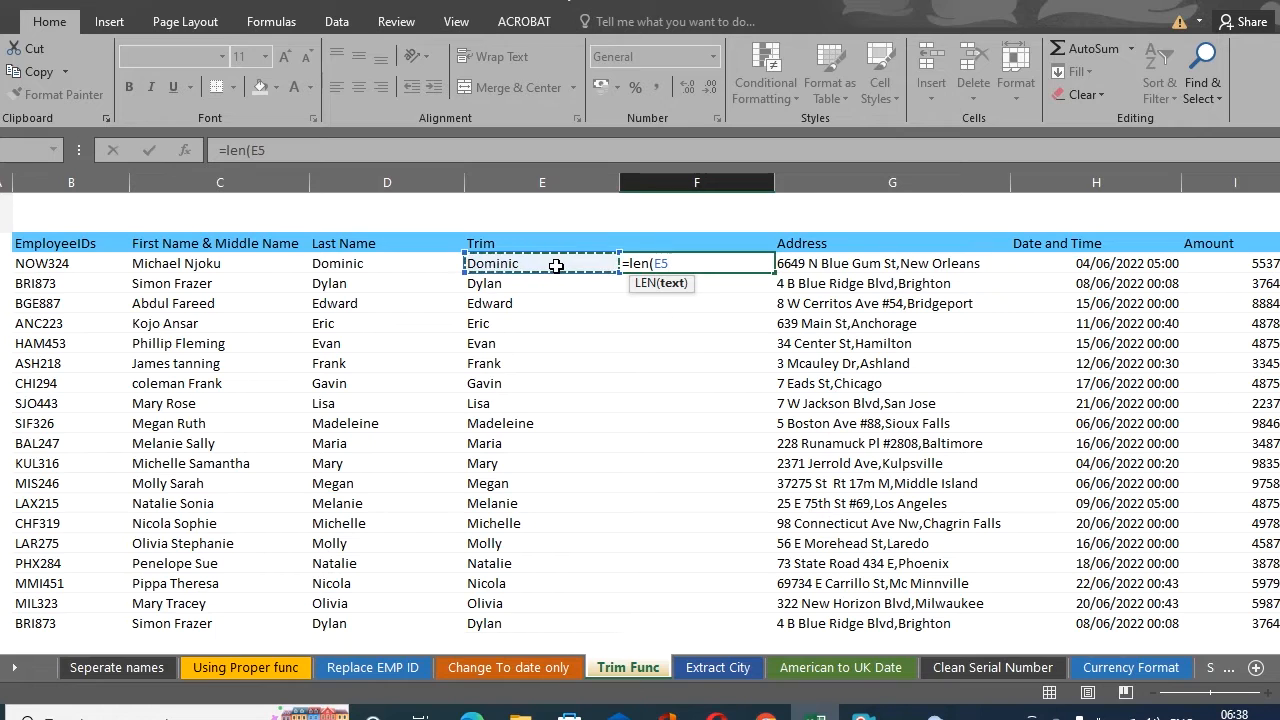
{"action": "key", "text": "Return"}
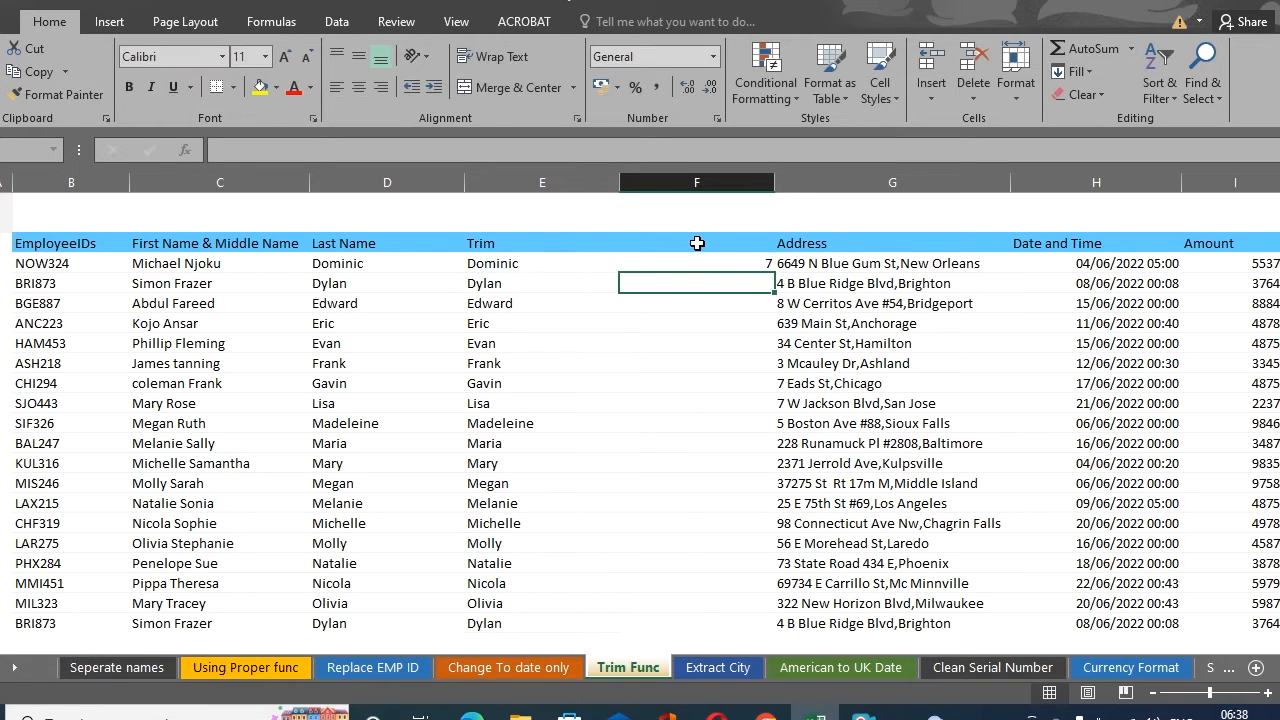
{"action": "left_click", "coordinate": [753, 263]}
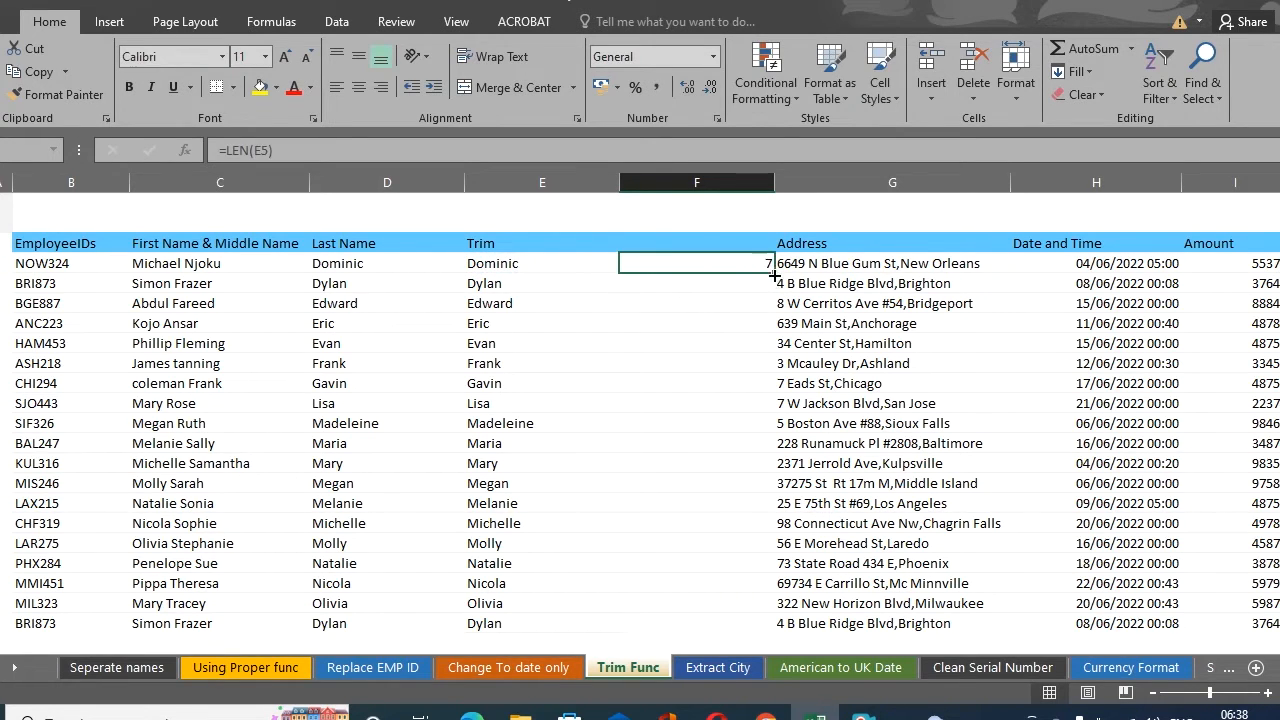
{"action": "left_click_drag", "start_coordinate": [774, 275], "coordinate": [764, 640]}
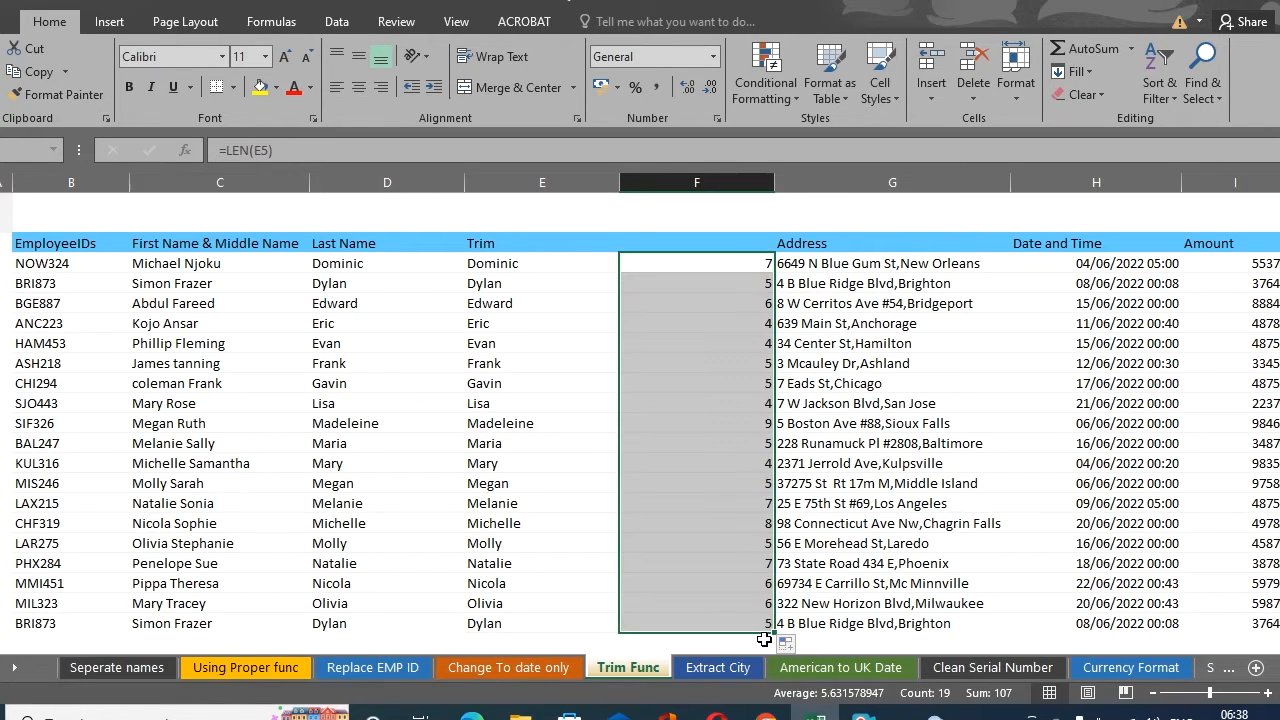
{"action": "left_click", "coordinate": [360, 350]}
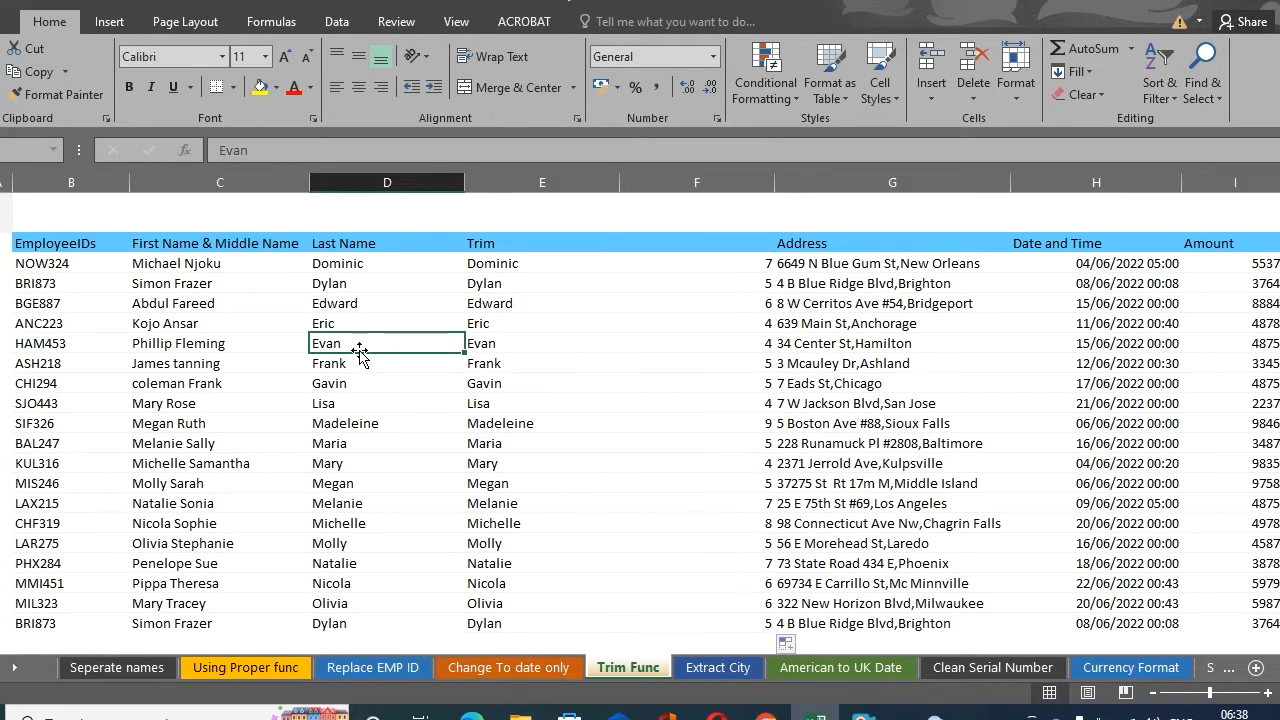
{"action": "left_click", "coordinate": [650, 346]}
{"action": "left_click", "coordinate": [530, 350]}
{"action": "left_click", "coordinate": [685, 342]}
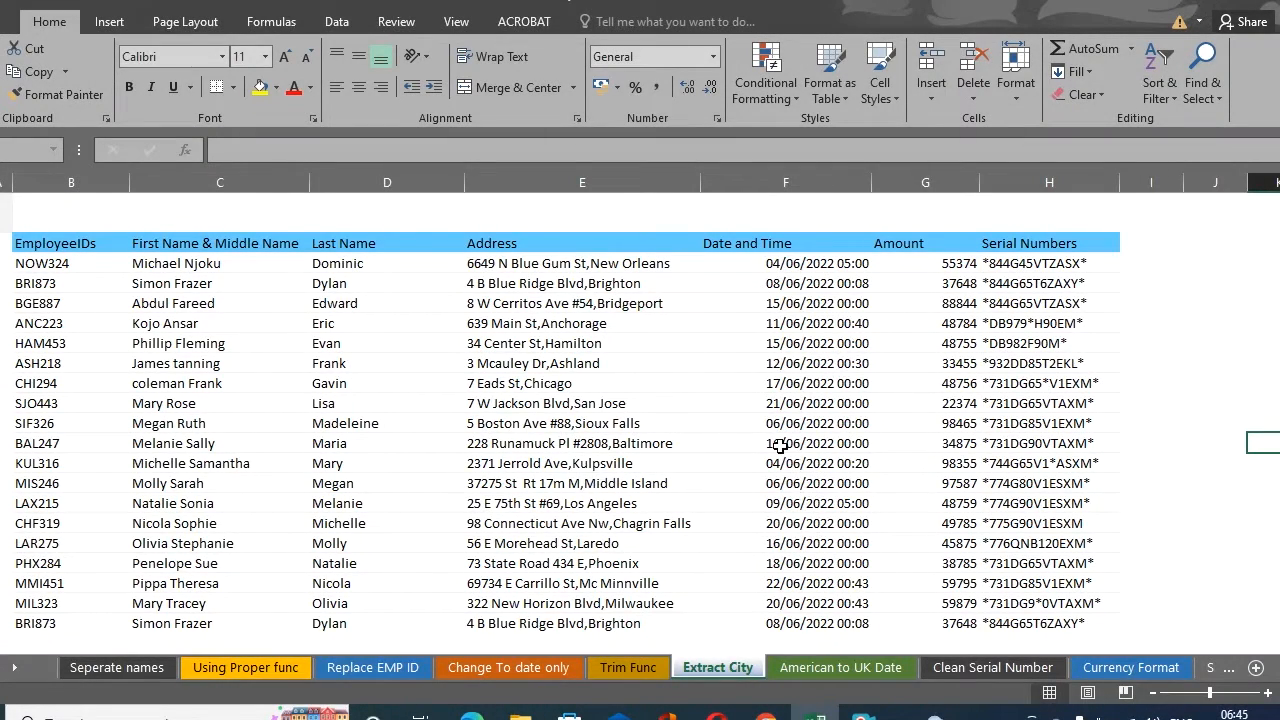
- Examine the entries in the Address column of the Extract City sheet for how street and city are separated
{"action": "left_click", "coordinate": [594, 263]}
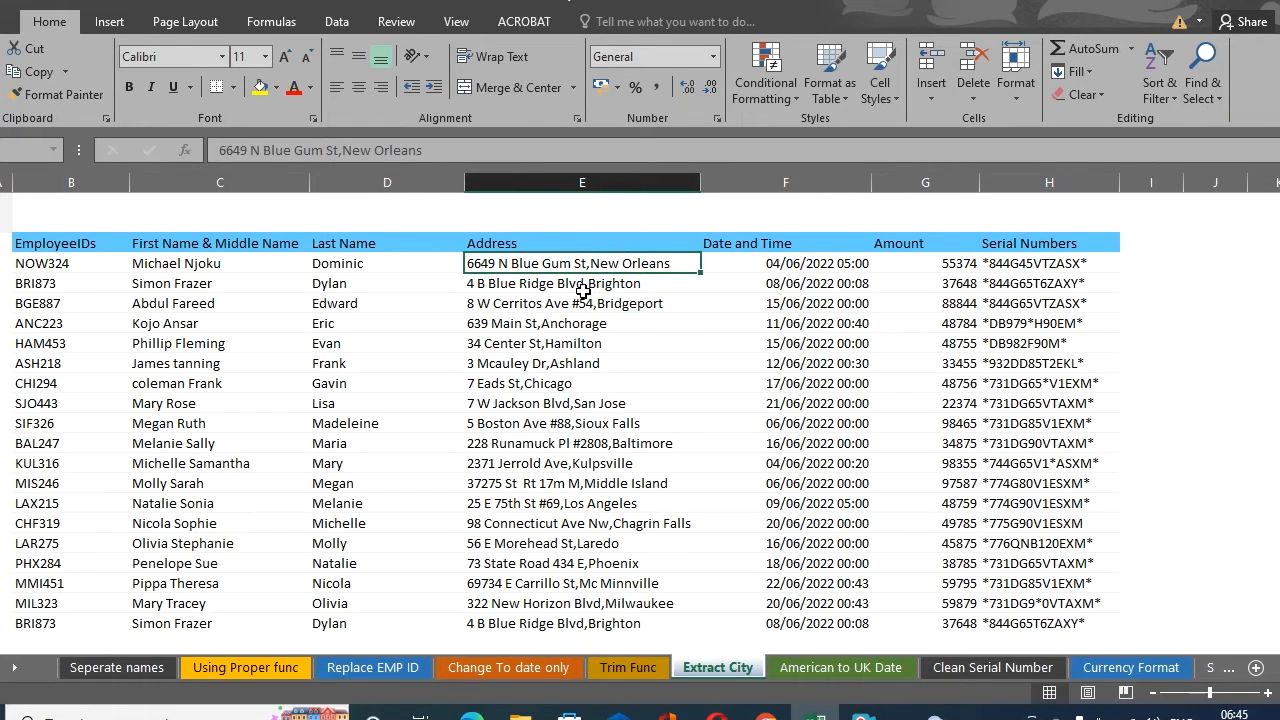
{"action": "left_click", "coordinate": [584, 286]}
{"action": "left_click", "coordinate": [582, 338]}
{"action": "left_click", "coordinate": [580, 369]}
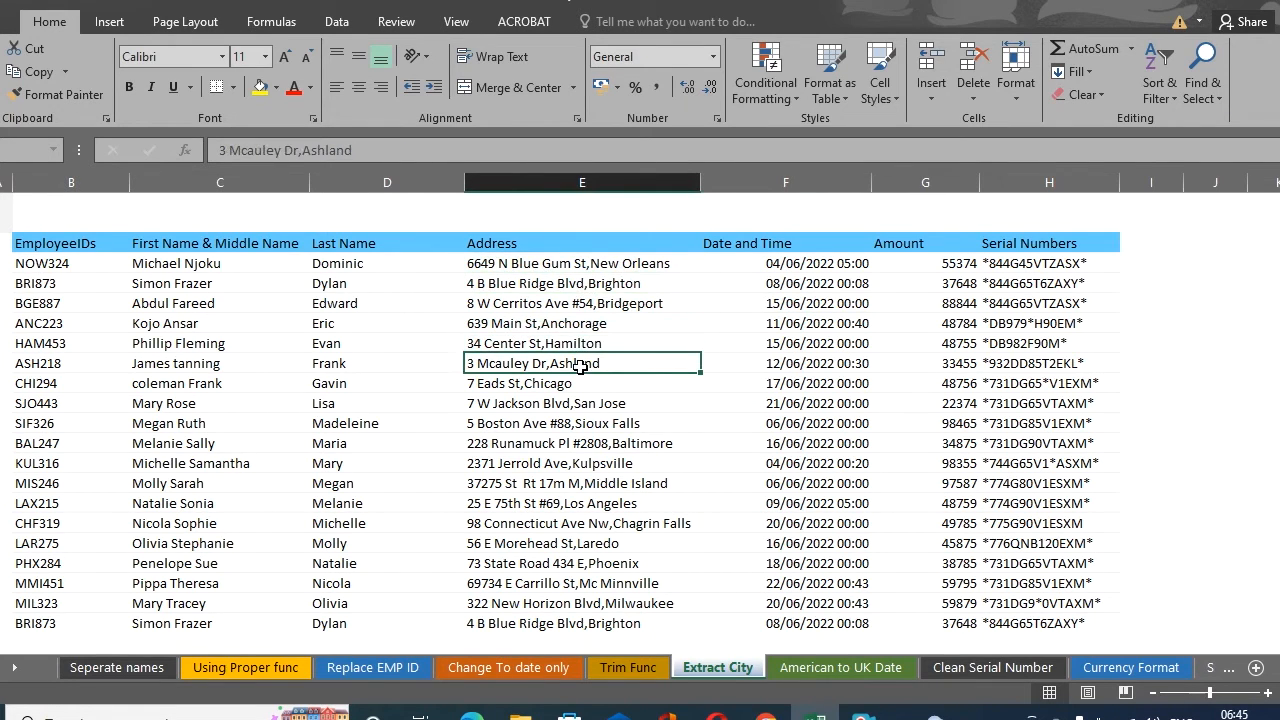
{"action": "left_click", "coordinate": [601, 304]}
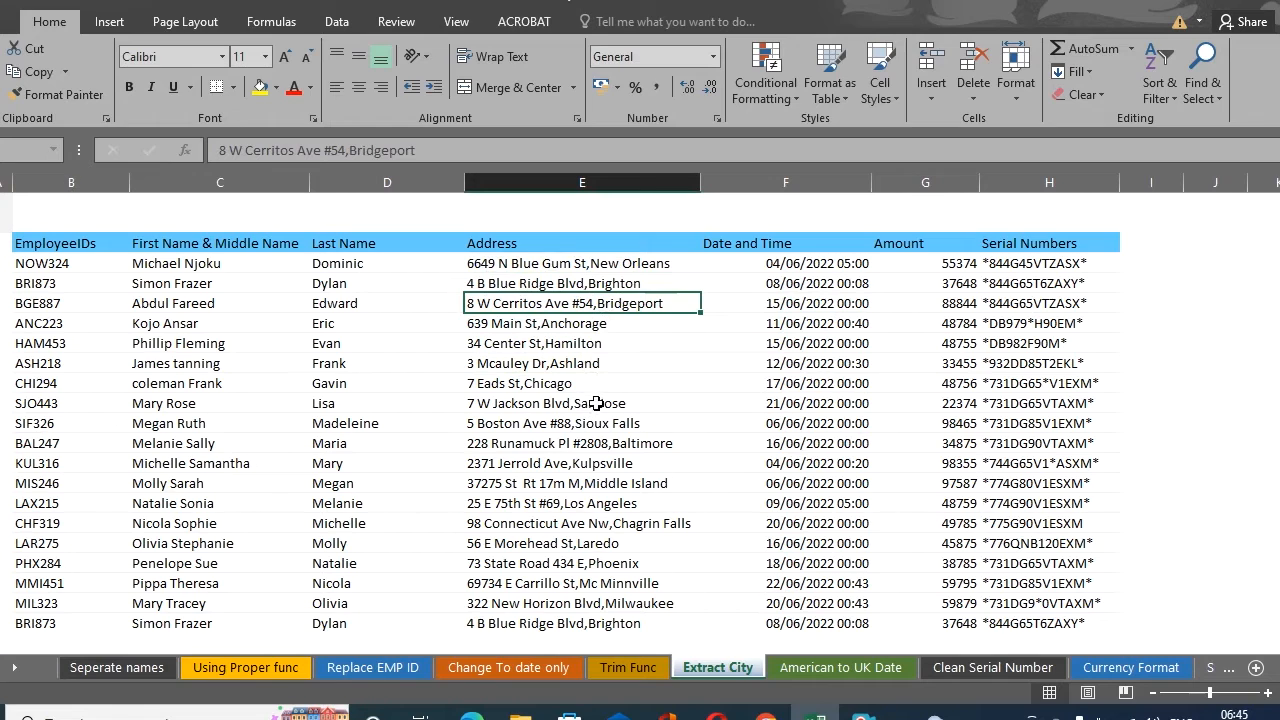
{"action": "left_click", "coordinate": [596, 403]}
{"action": "left_click", "coordinate": [620, 446]}
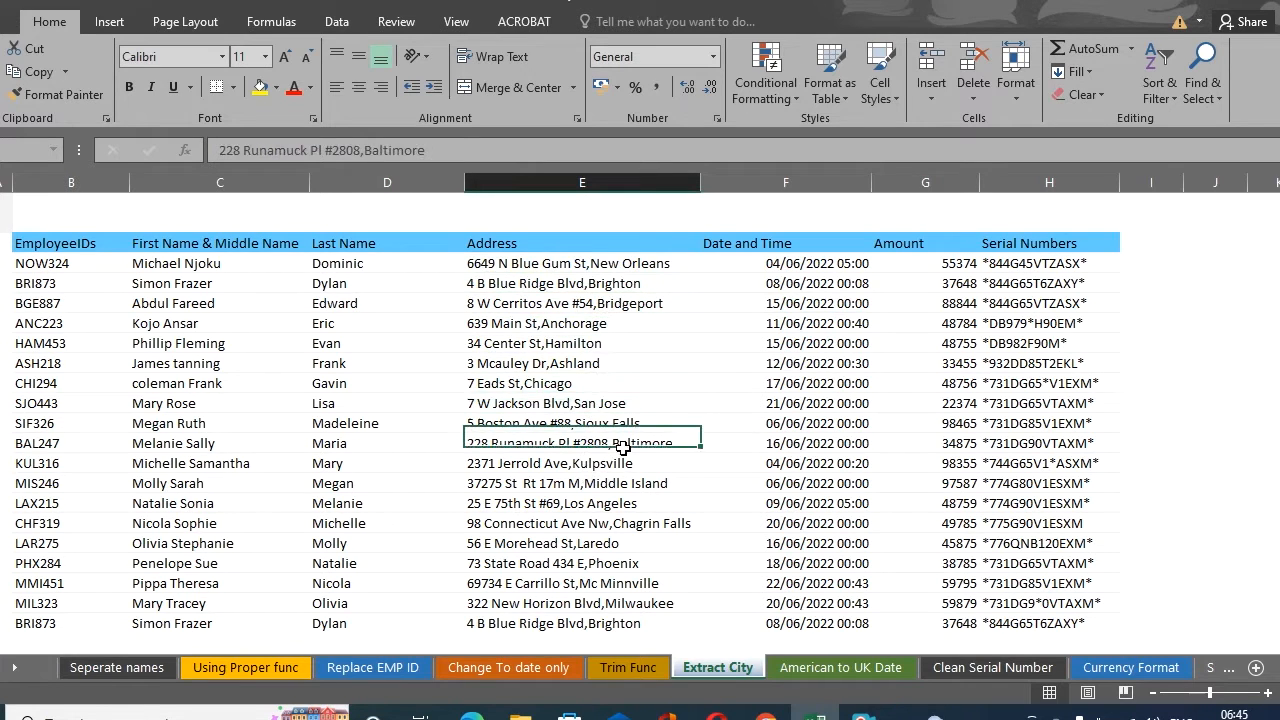
{"action": "left_click", "coordinate": [609, 543]}
{"action": "left_click", "coordinate": [611, 573]}
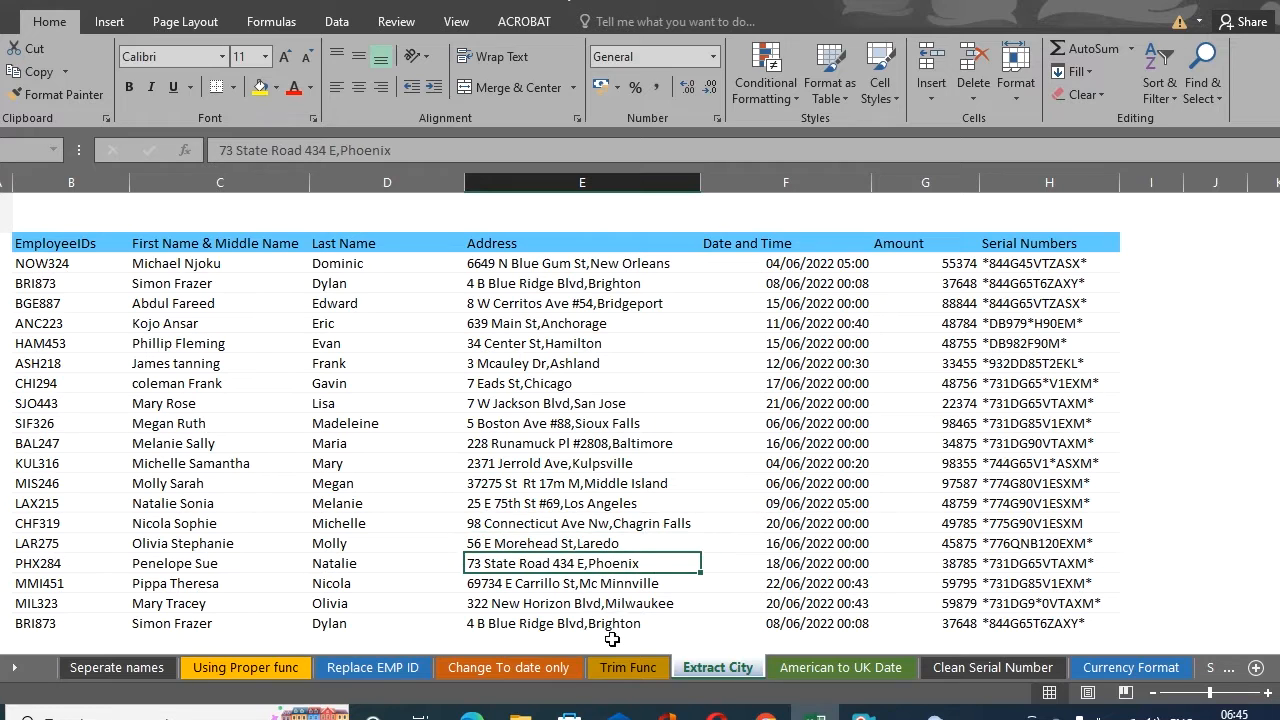
{"action": "left_click", "coordinate": [622, 625]}
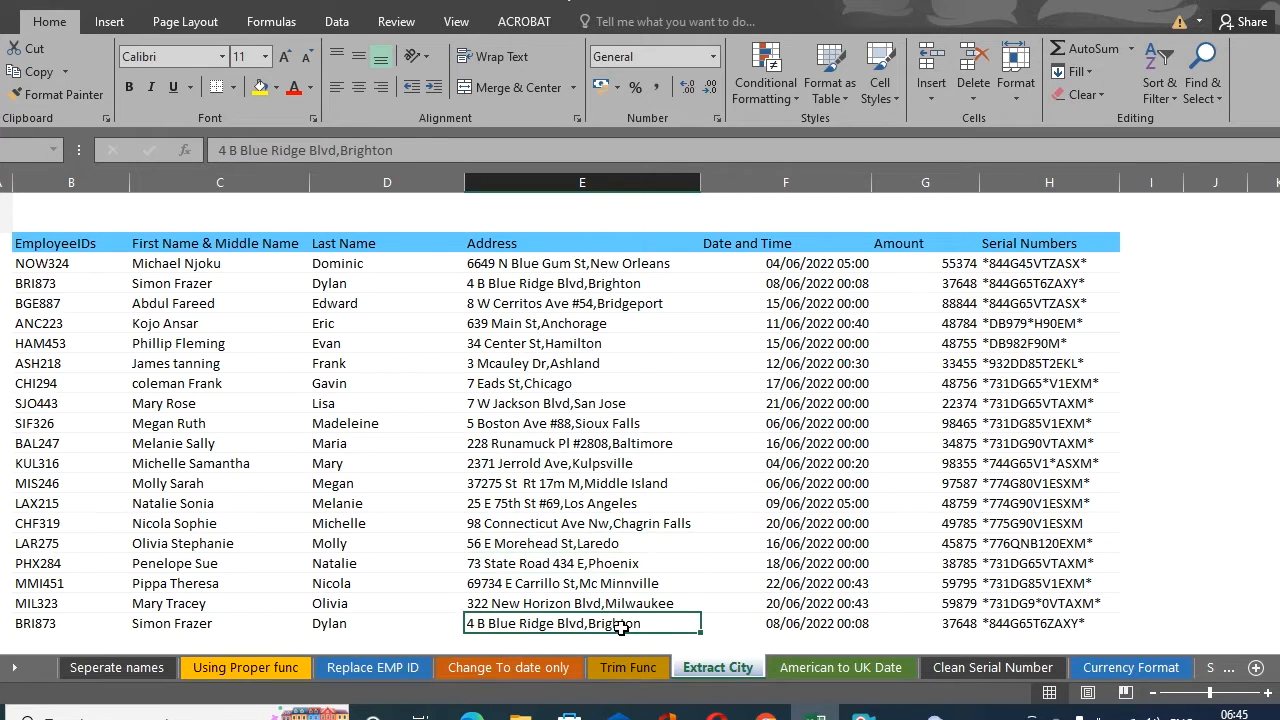
{"action": "left_click", "coordinate": [590, 368]}
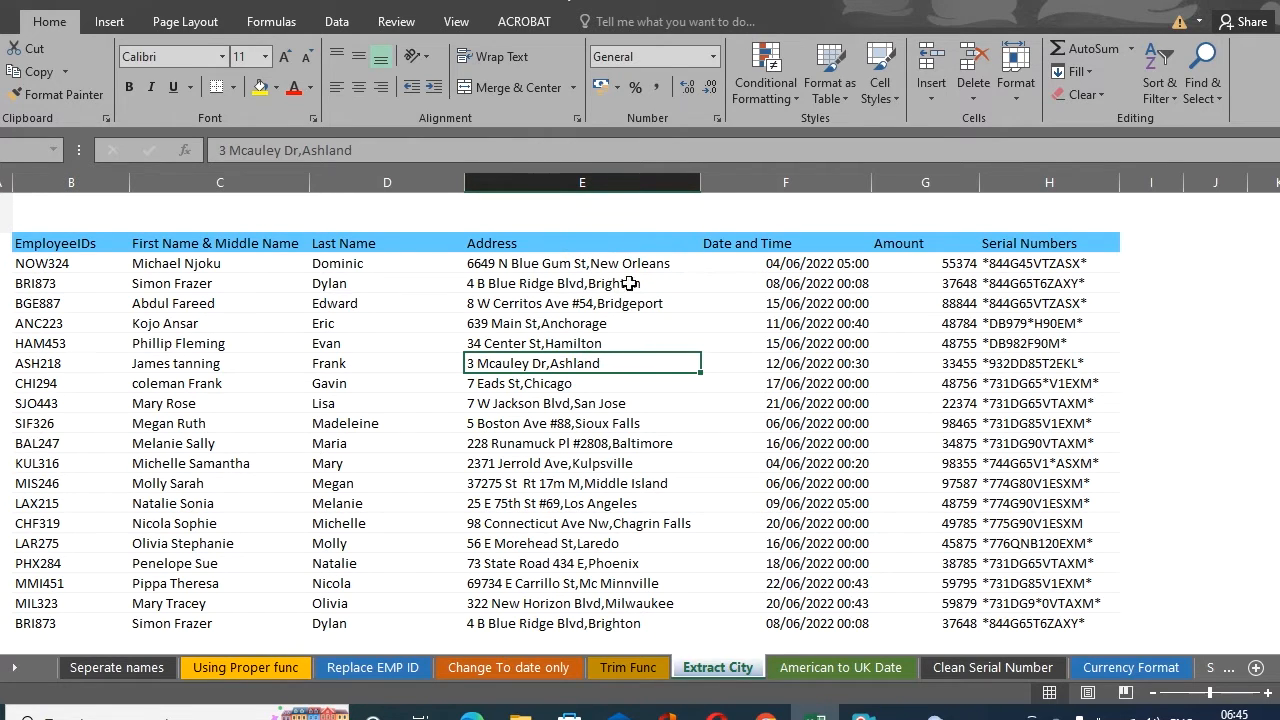
- Insert two blank columns between Address and Date and Time on the Extract City sheet
{"action": "left_click", "coordinate": [783, 180]}
{"action": "right_click", "coordinate": [783, 180]}
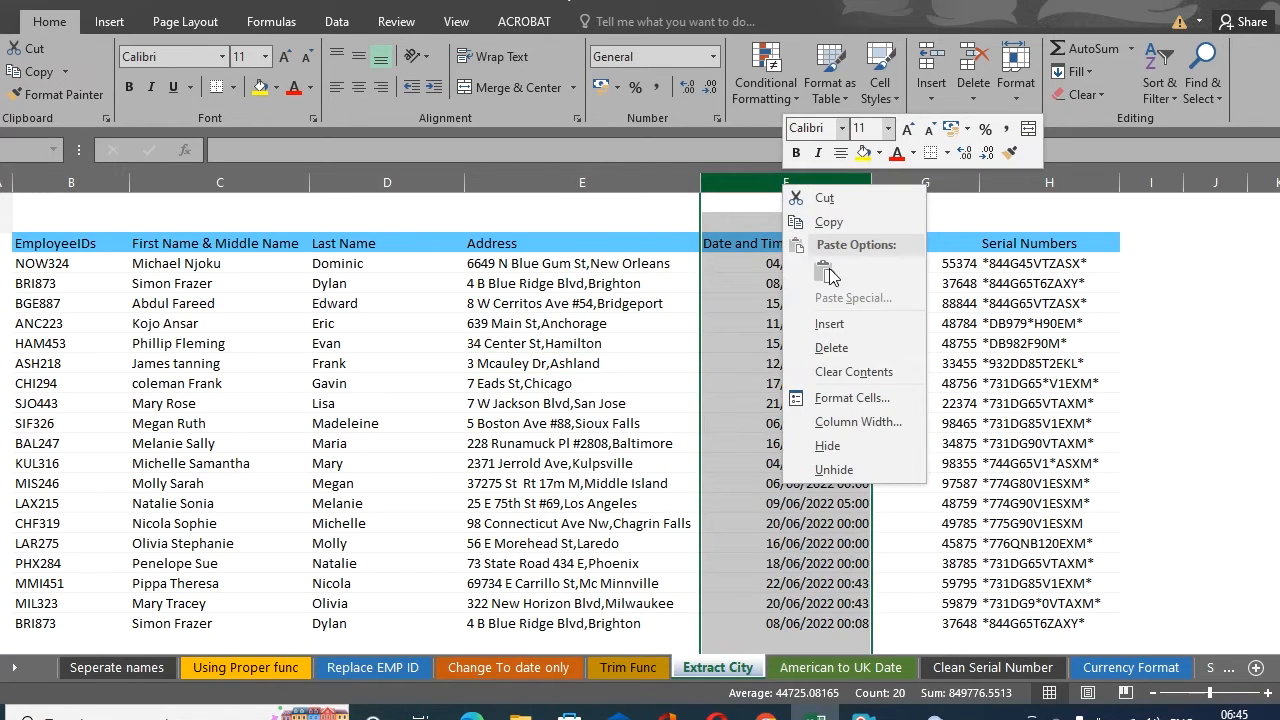
{"action": "left_click", "coordinate": [832, 320]}
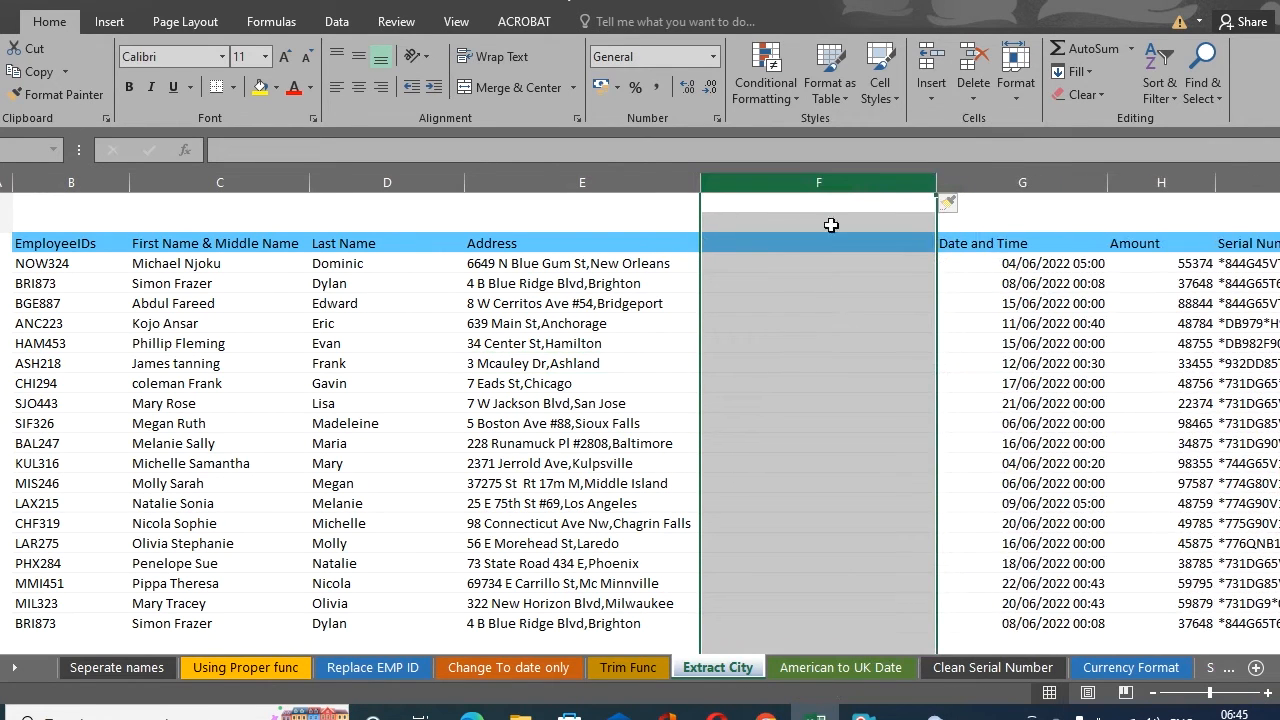
{"action": "right_click", "coordinate": [832, 181]}
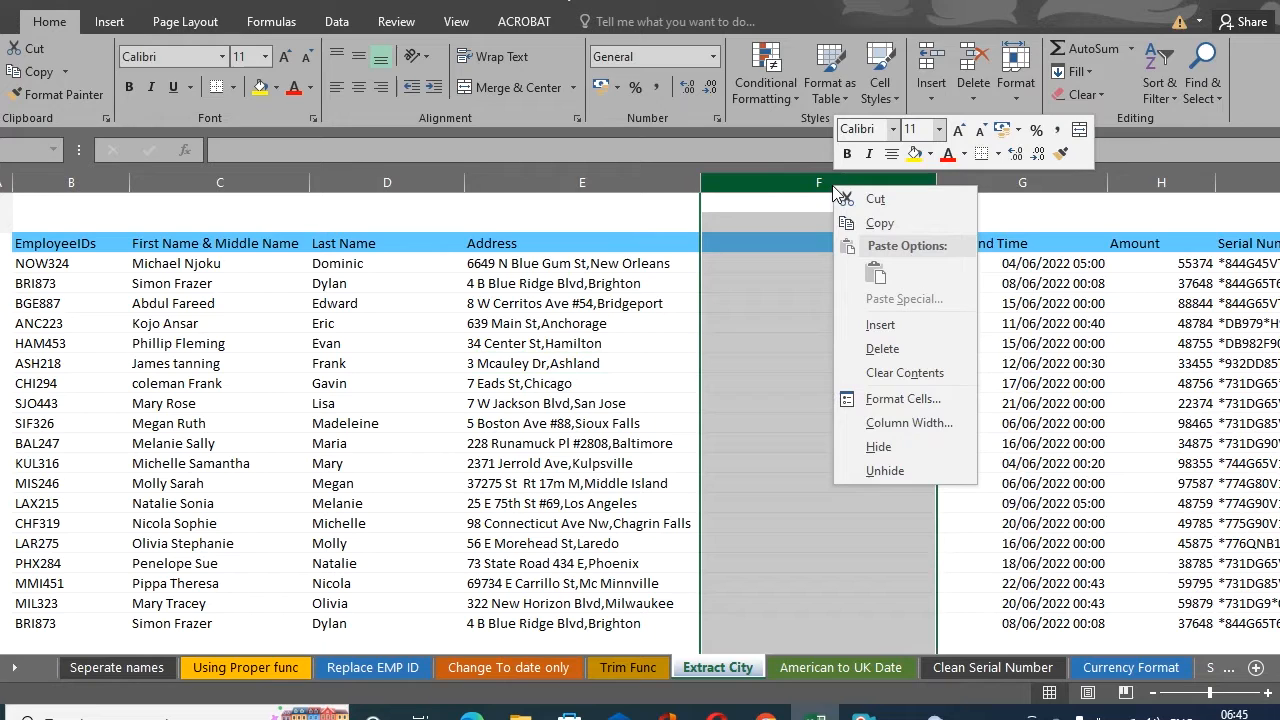
{"action": "left_click", "coordinate": [868, 318]}
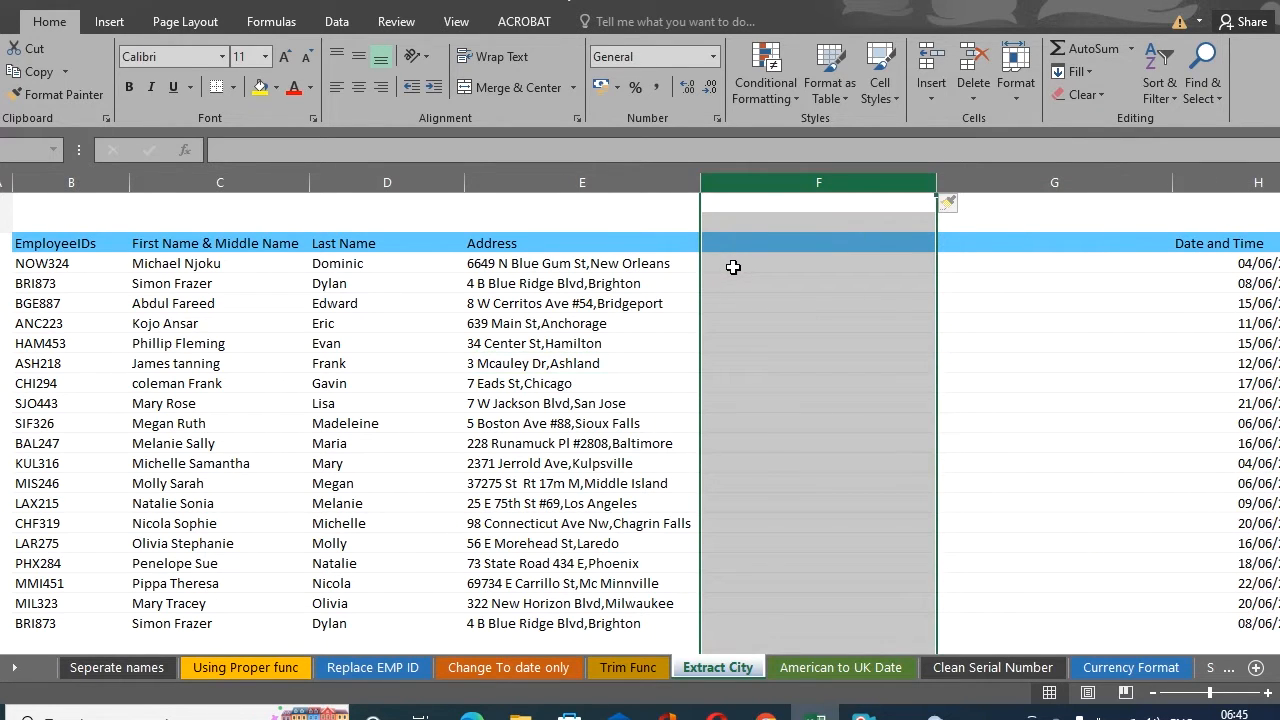
- Split the Address column at the comma with Text to Columns, keeping the General format and replacing the existing data
{"action": "left_click", "coordinate": [585, 184]}
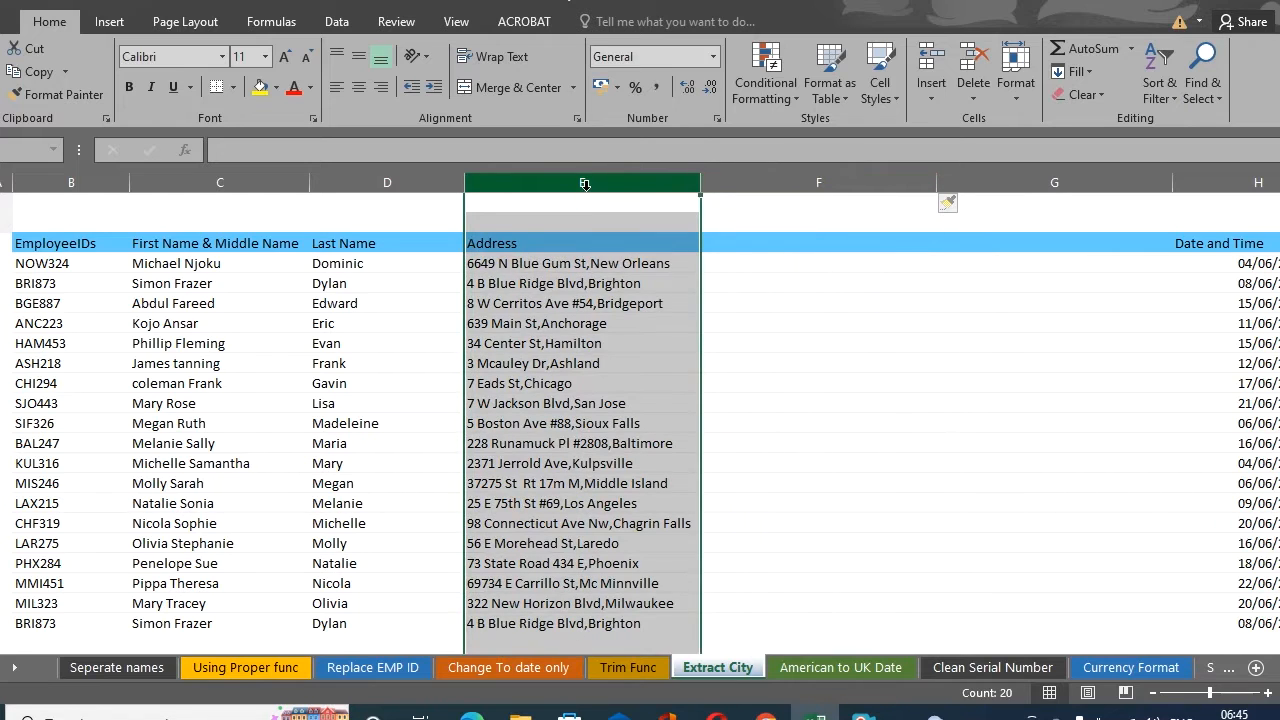
{"action": "left_click", "coordinate": [343, 26]}
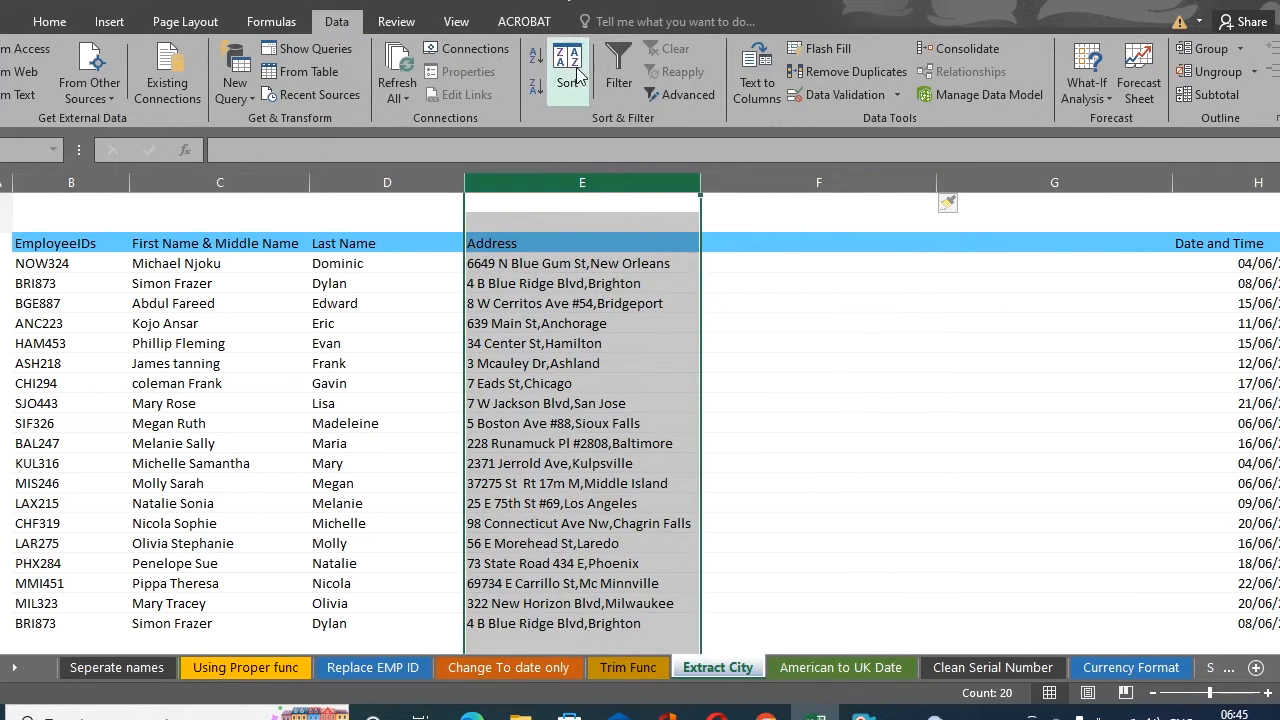
{"action": "left_click", "coordinate": [757, 78]}
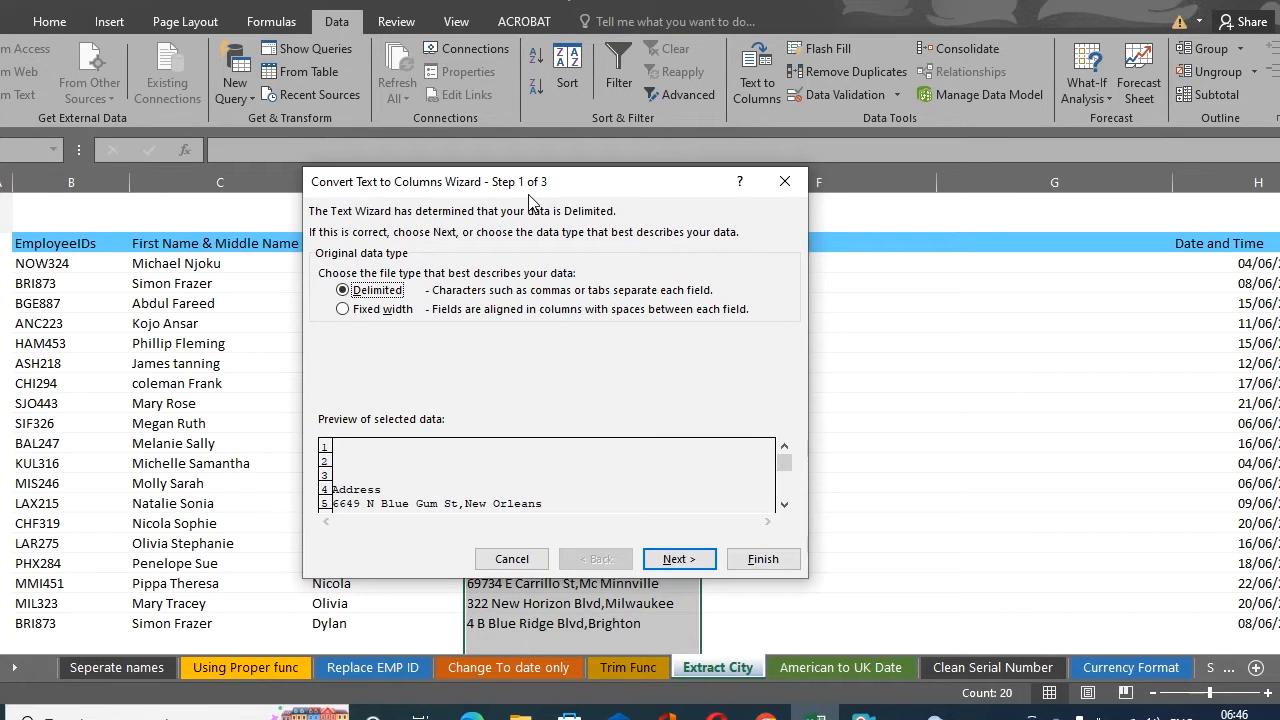
{"action": "left_click_drag", "start_coordinate": [530, 198], "coordinate": [220, 132]}
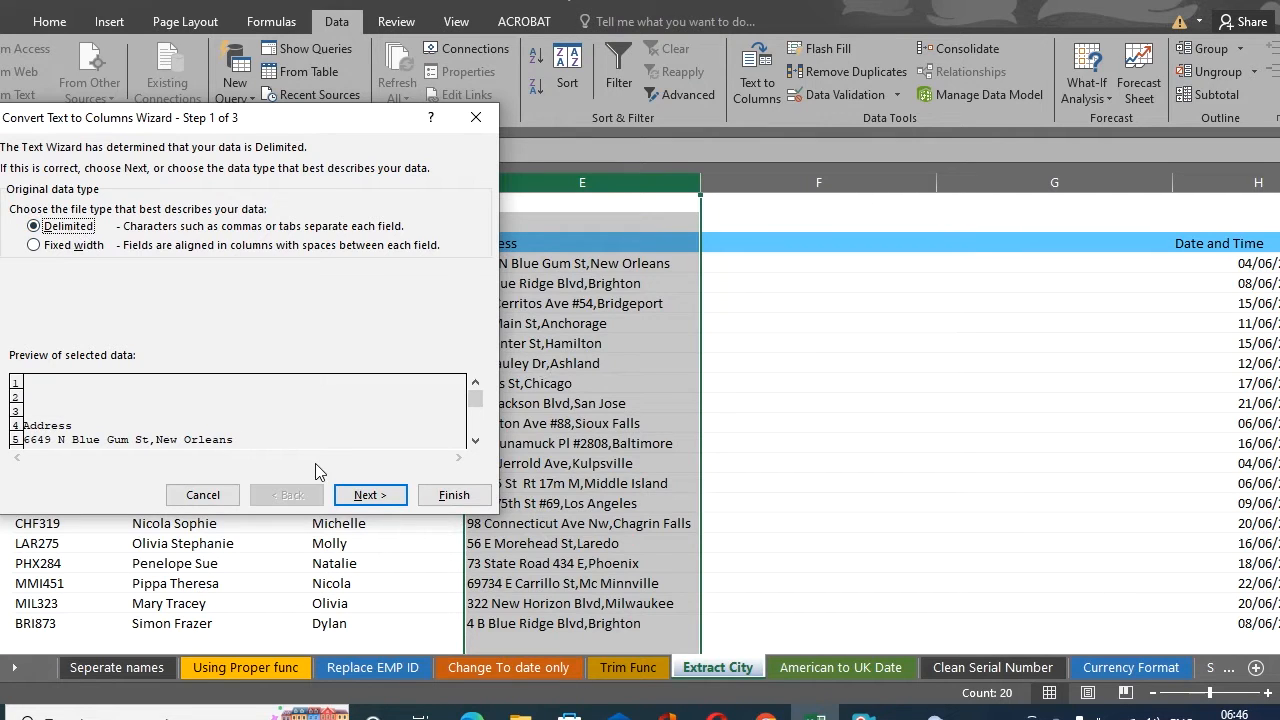
{"action": "left_click", "coordinate": [367, 498]}
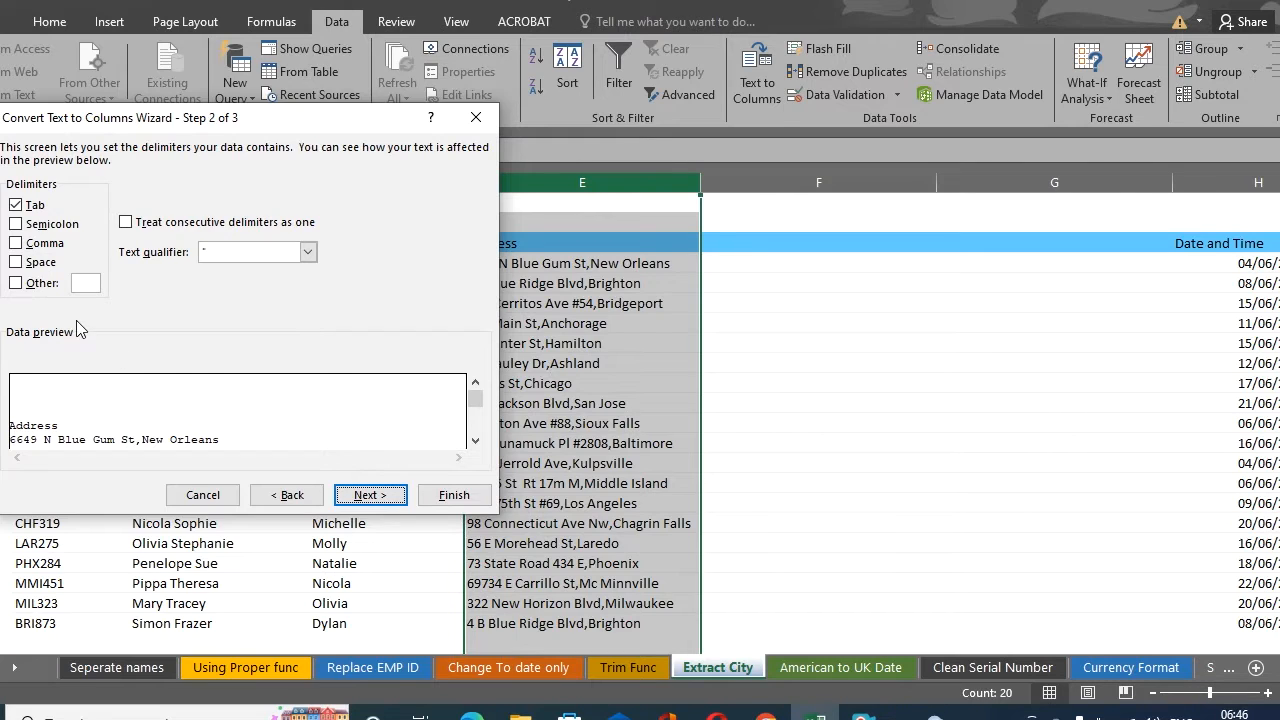
{"action": "left_click", "coordinate": [17, 207]}
{"action": "left_click", "coordinate": [16, 243]}
{"action": "left_click", "coordinate": [370, 496]}
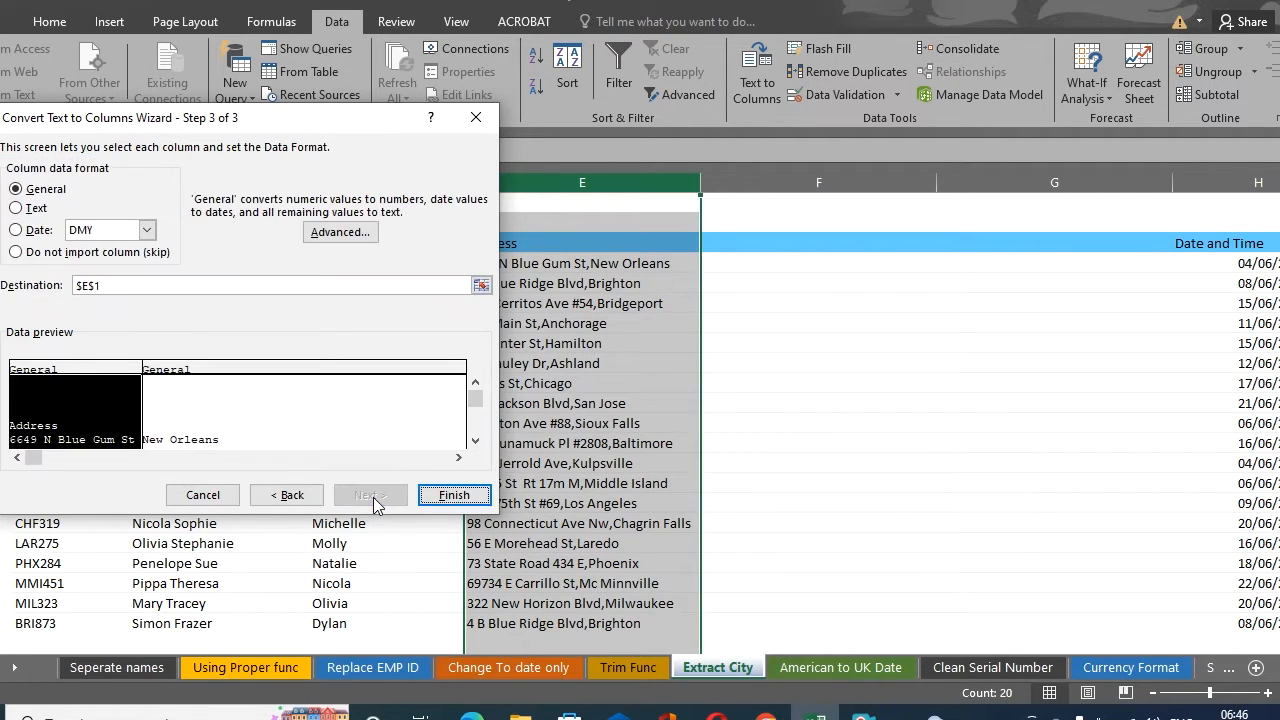
{"action": "left_click", "coordinate": [449, 496]}
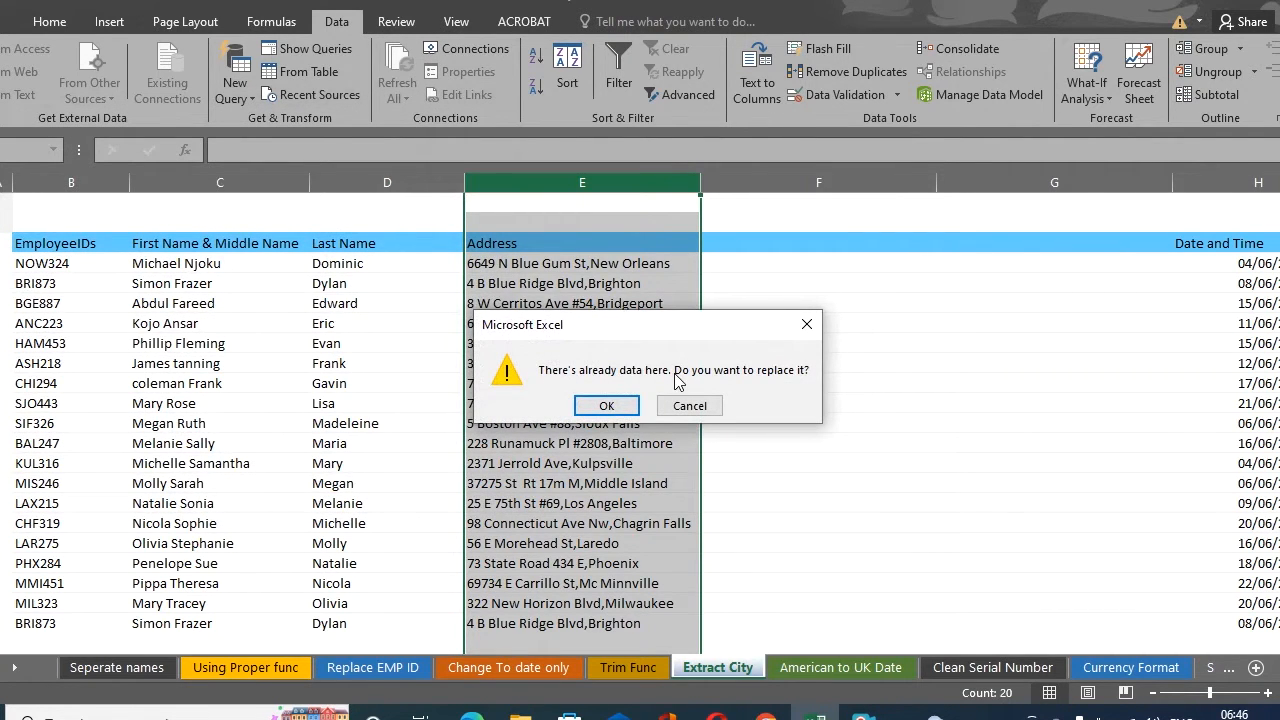
{"action": "left_click", "coordinate": [607, 406]}
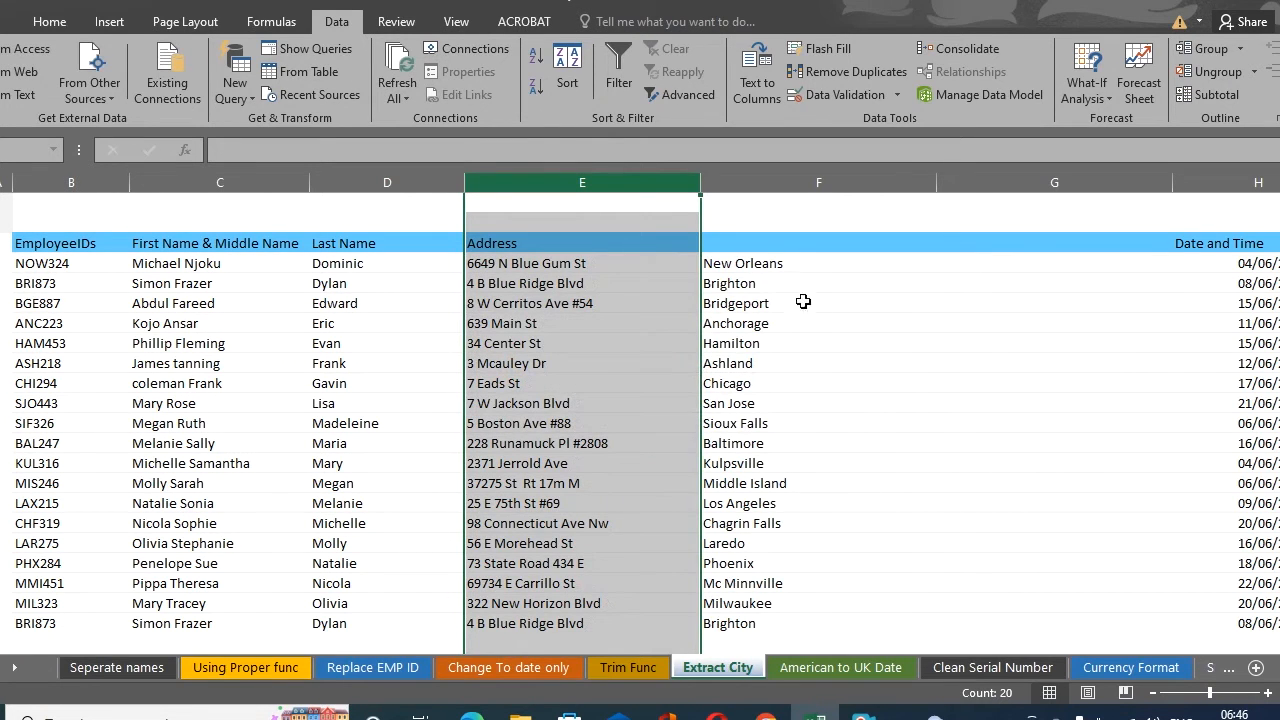
- Check the separated city names against the remaining street addresses in the Extract City sheet
{"action": "left_click", "coordinate": [767, 265]}
{"action": "left_click", "coordinate": [768, 285]}
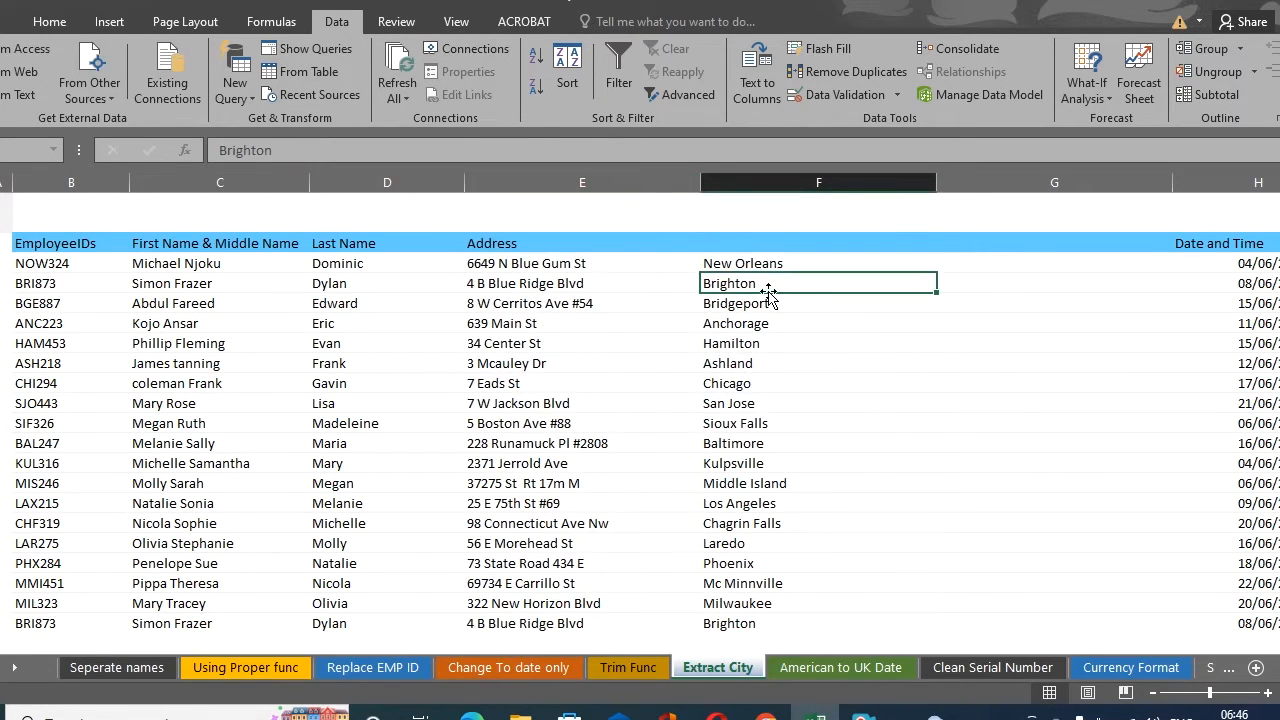
{"action": "left_click", "coordinate": [768, 303]}
{"action": "left_click", "coordinate": [767, 323]}
{"action": "left_click", "coordinate": [766, 343]}
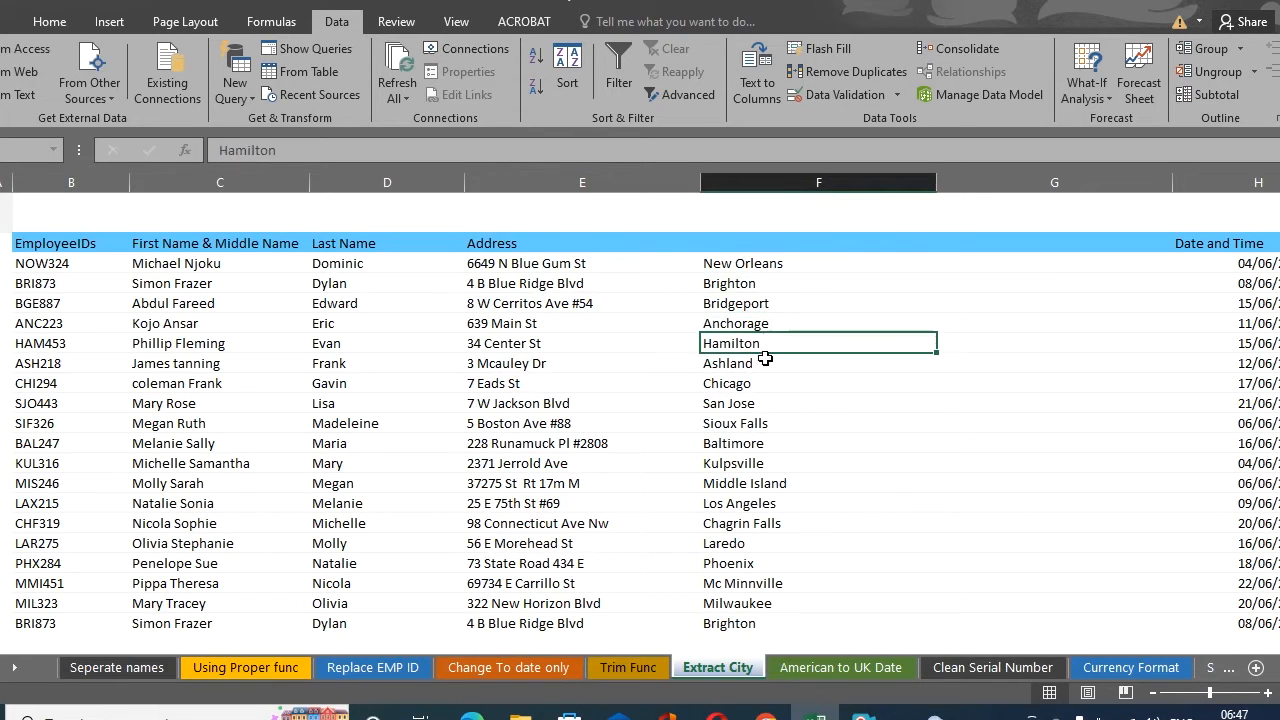
{"action": "left_click", "coordinate": [765, 362]}
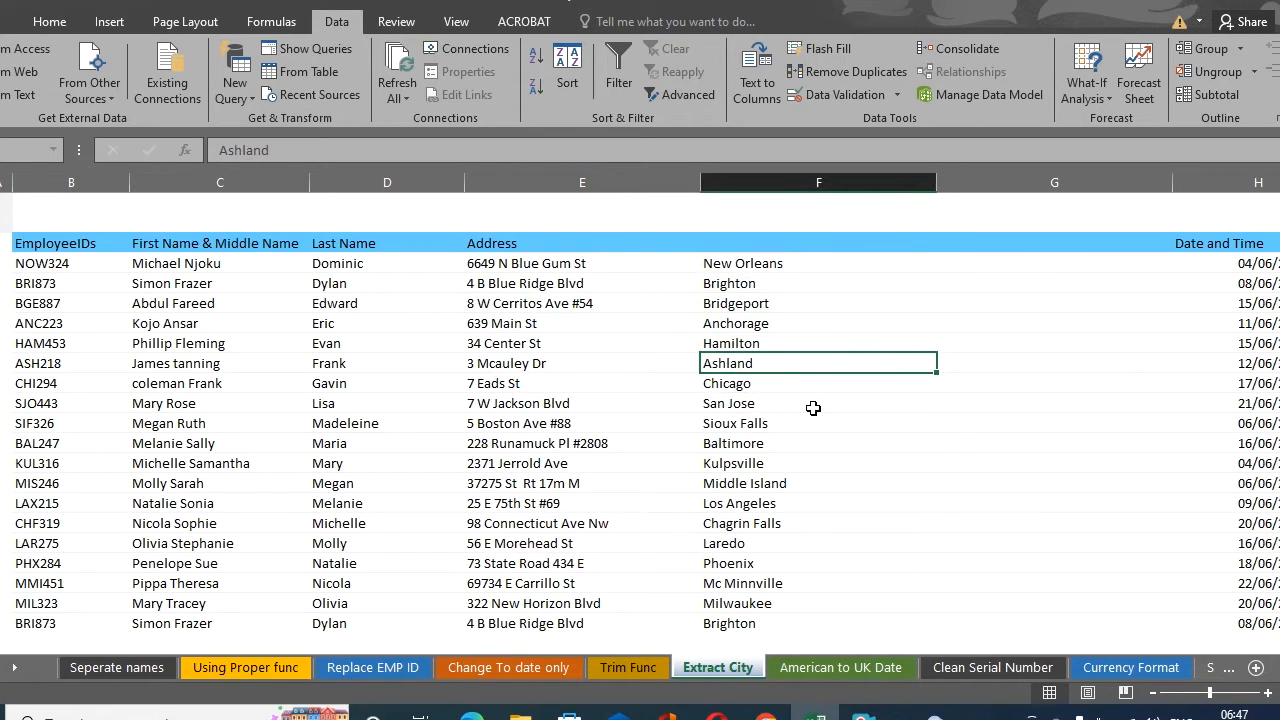
{"action": "left_click_drag", "start_coordinate": [578, 264], "coordinate": [598, 465]}
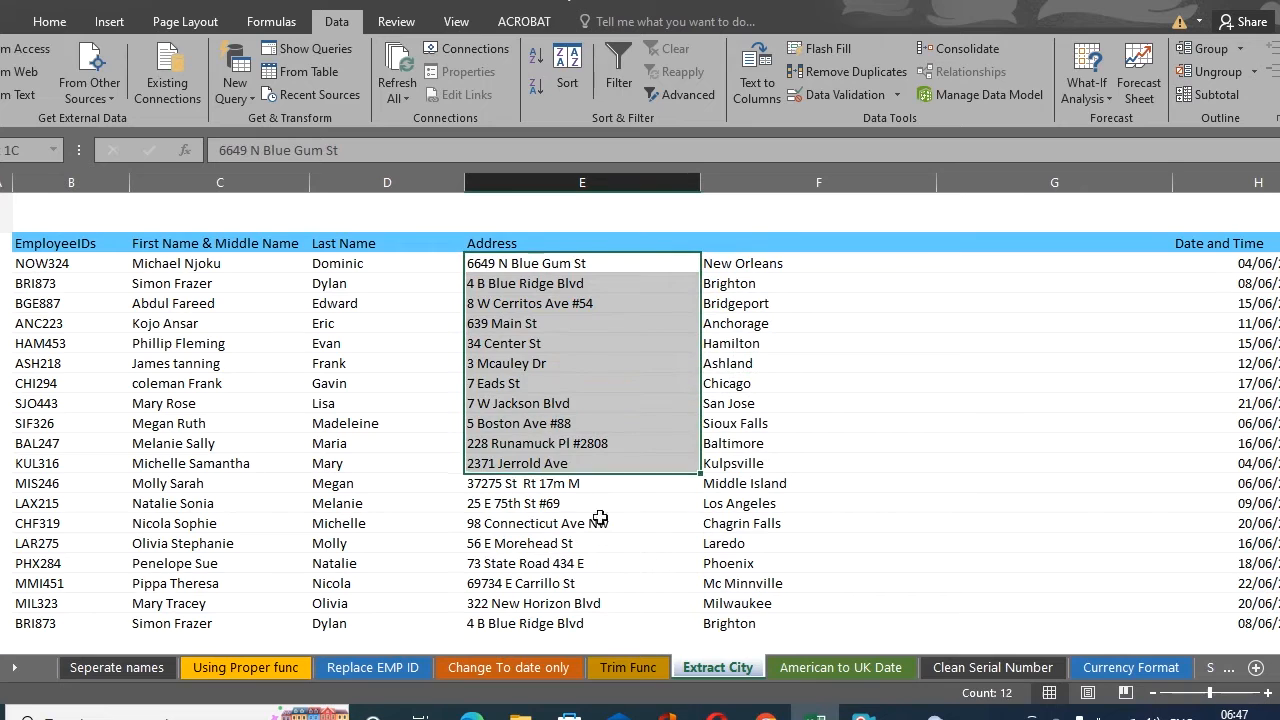
{"action": "left_click_drag", "start_coordinate": [600, 517], "coordinate": [594, 605]}
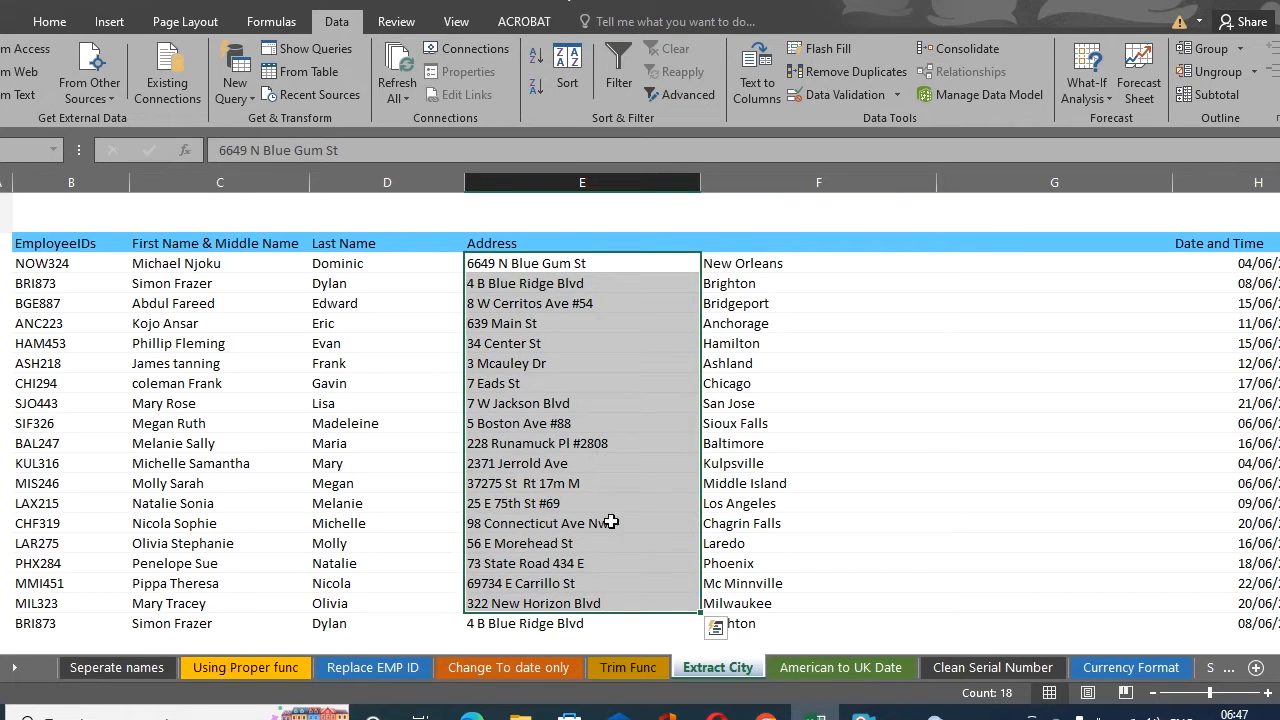
- Enter City as the header of the column holding the extracted city names
{"action": "left_click", "coordinate": [755, 243]}
{"action": "type", "text": "C"}
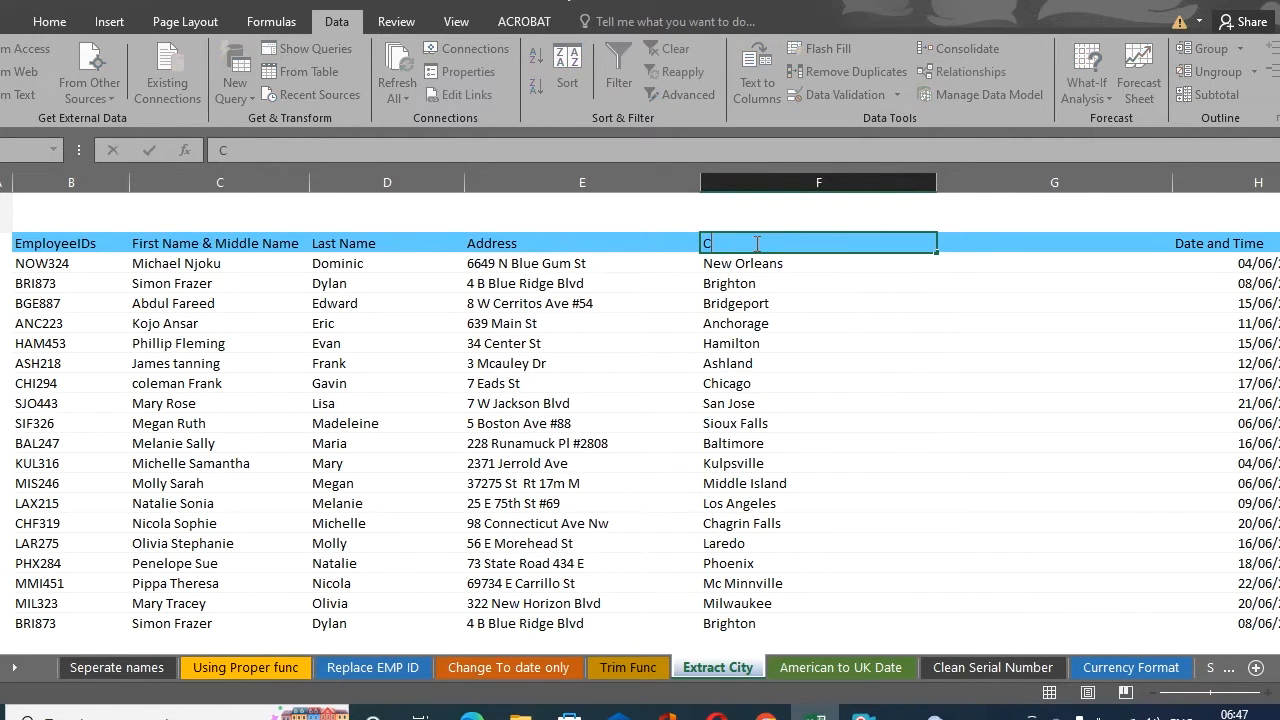
{"action": "type", "text": "ity"}
{"action": "key", "text": "Return"}
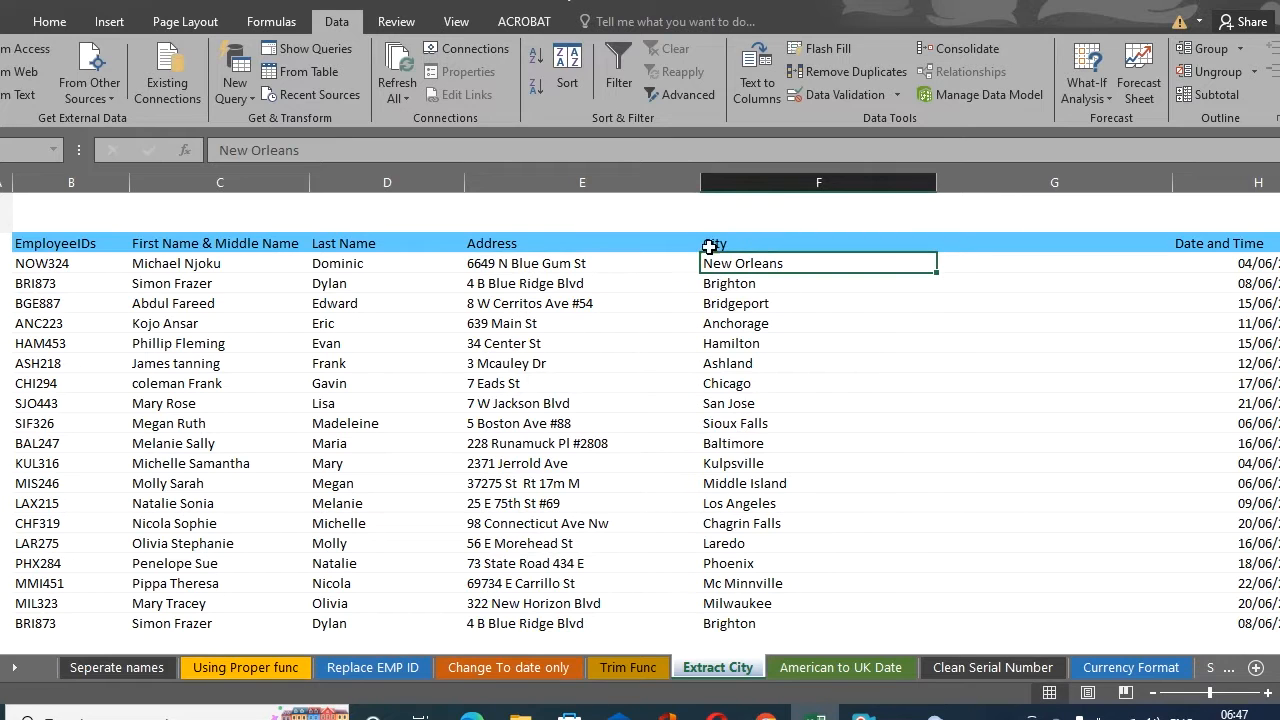
{"action": "left_click", "coordinate": [548, 260]}
{"action": "left_click", "coordinate": [551, 298]}
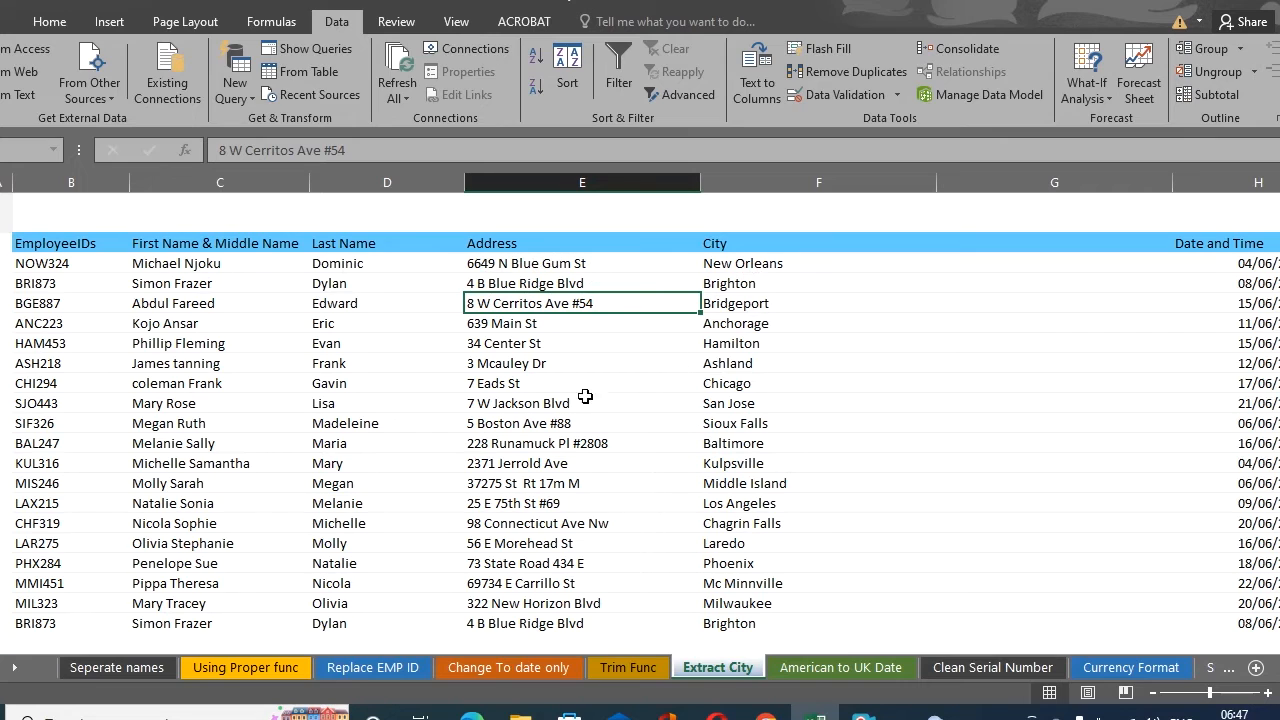
- Turn on filtering for the header row of the Extract City sheet, from EmployeeIDs to City
{"action": "left_click", "coordinate": [752, 247]}
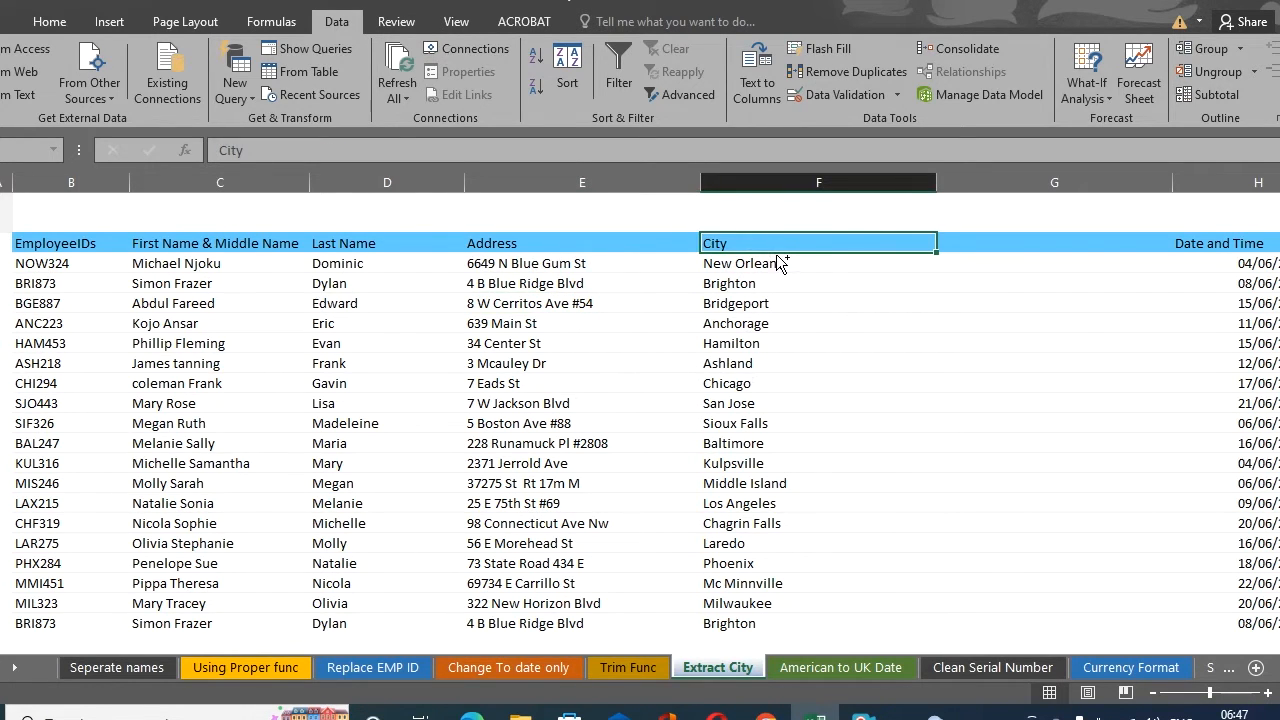
{"action": "type", "text": "I"}
{"action": "key", "text": "Escape"}
{"action": "left_click", "coordinate": [616, 65]}
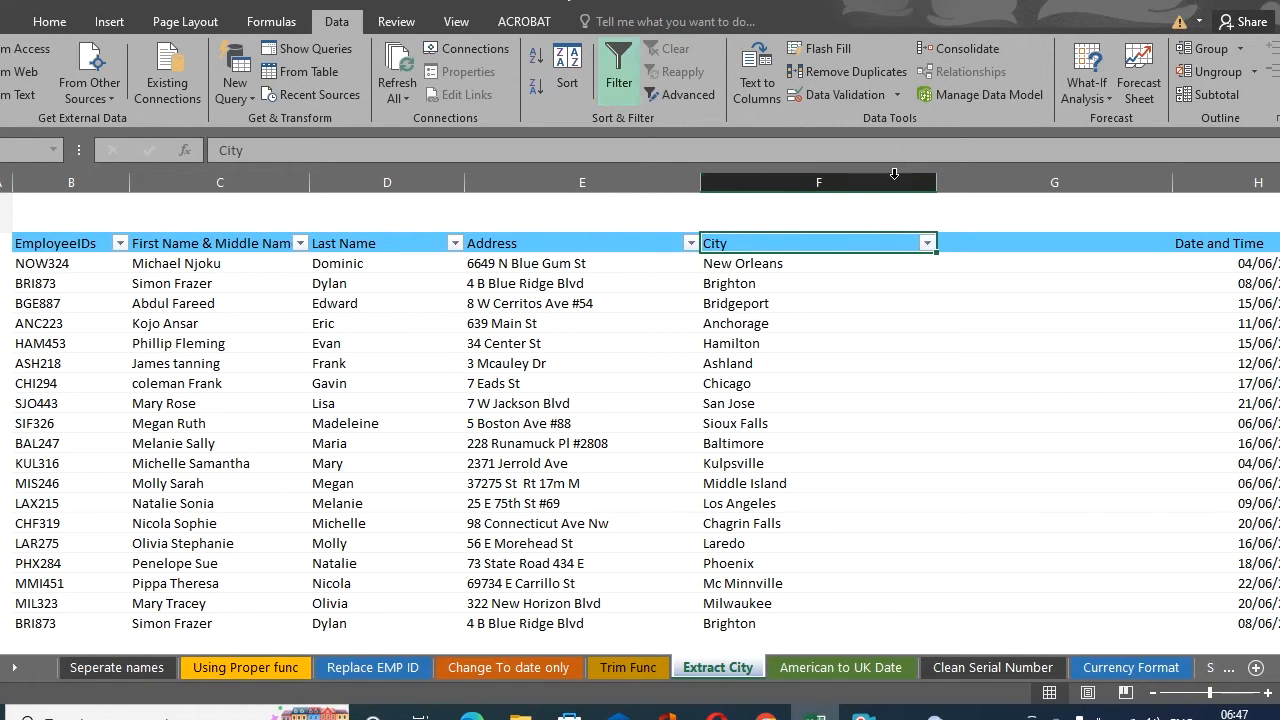
- Try out the City filter with only Ashland and Chagrin Falls selected, without applying it
{"action": "left_click", "coordinate": [927, 243]}
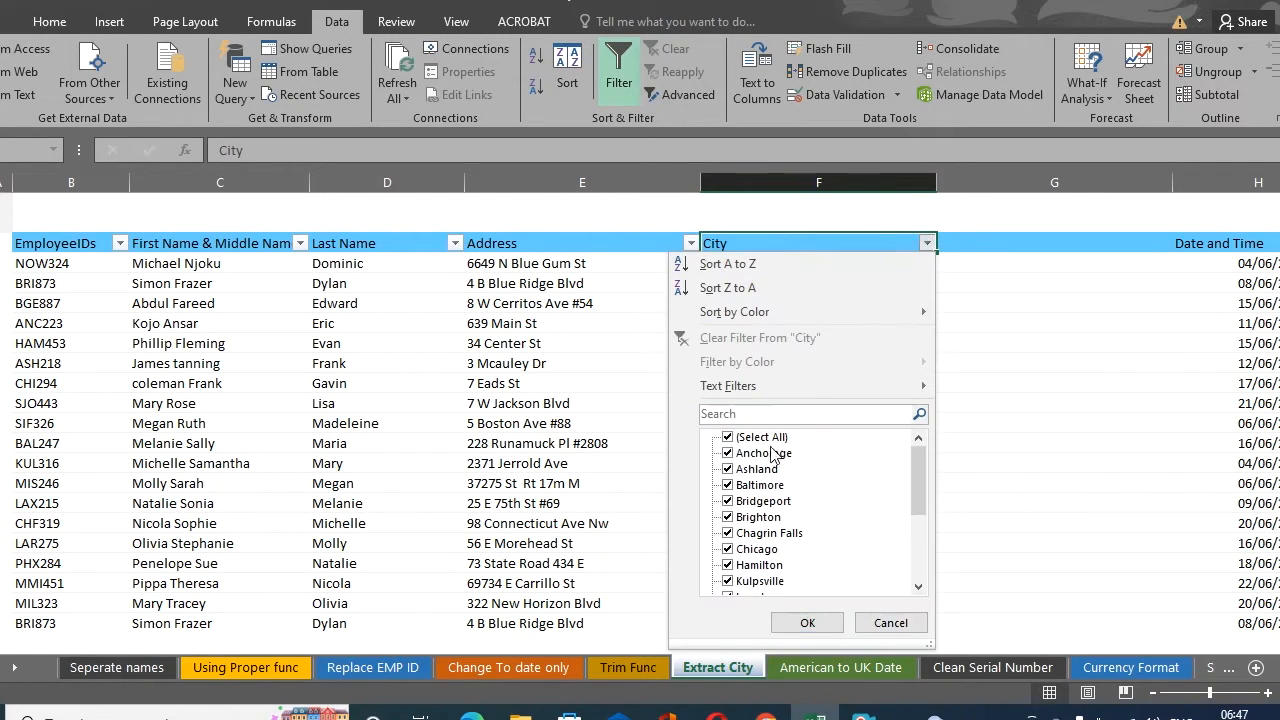
{"action": "left_click", "coordinate": [732, 440]}
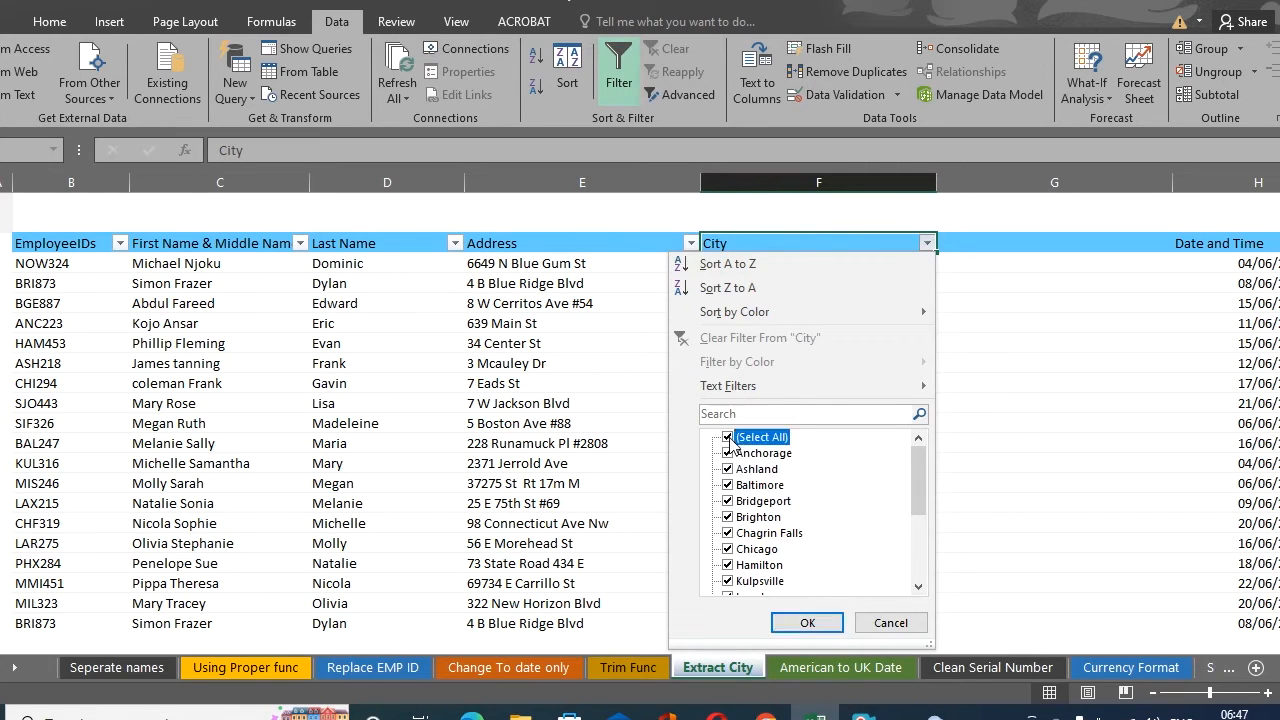
{"action": "left_click", "coordinate": [756, 469]}
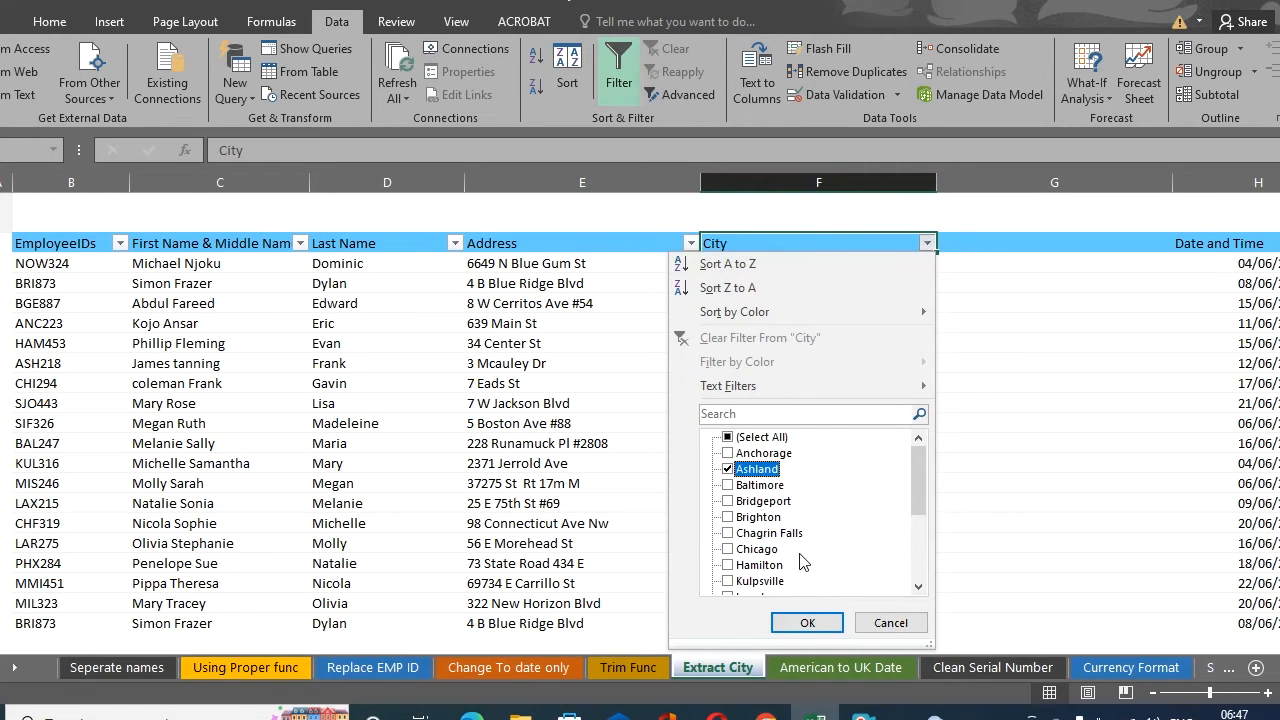
{"action": "left_click", "coordinate": [743, 535]}
{"action": "left_click", "coordinate": [726, 438]}
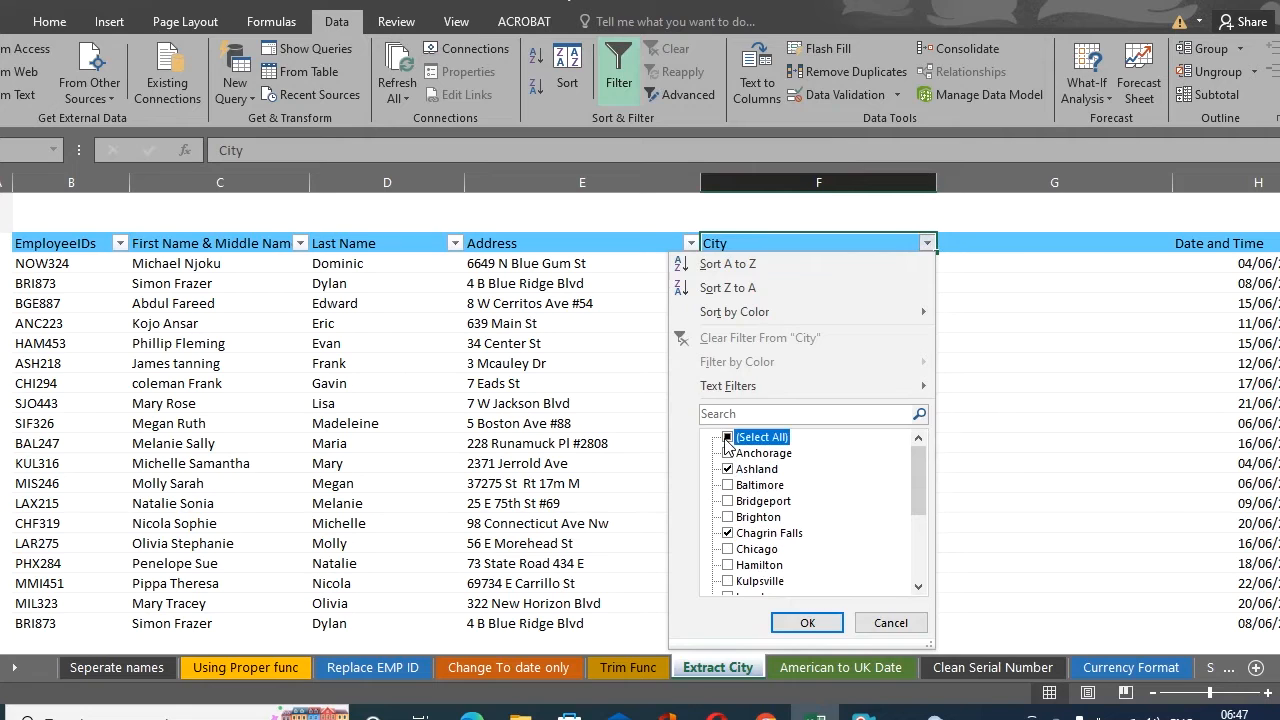
{"action": "left_click", "coordinate": [891, 623]}
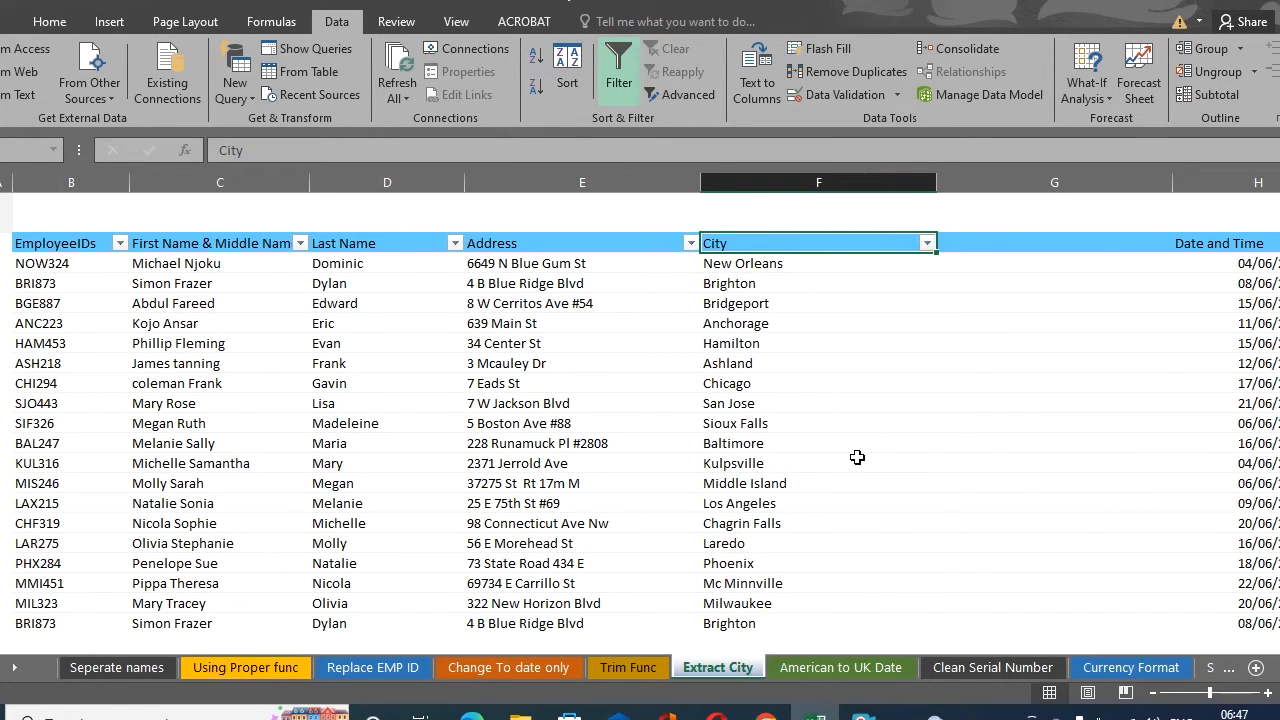
{"action": "left_click", "coordinate": [569, 265]}
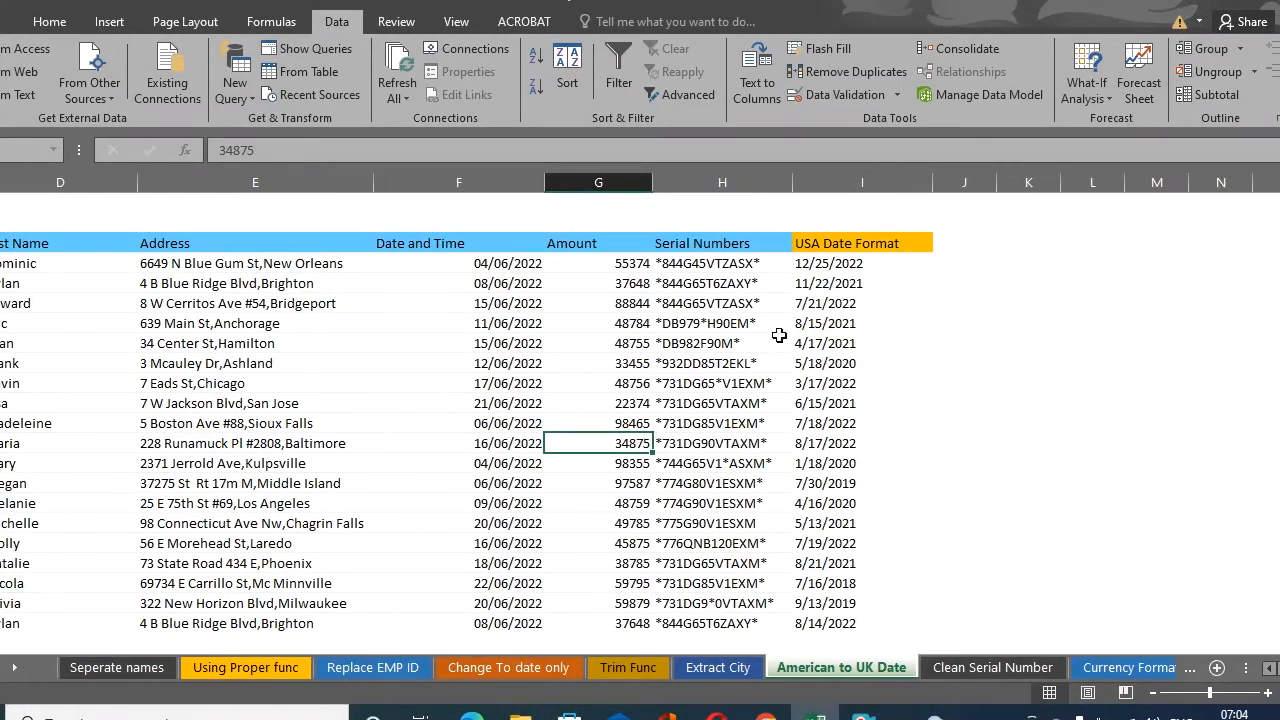
- Compare the day and month order in the USA Date Format column with the Date and Time column on the American to UK Date sheet
{"action": "left_click", "coordinate": [866, 184]}
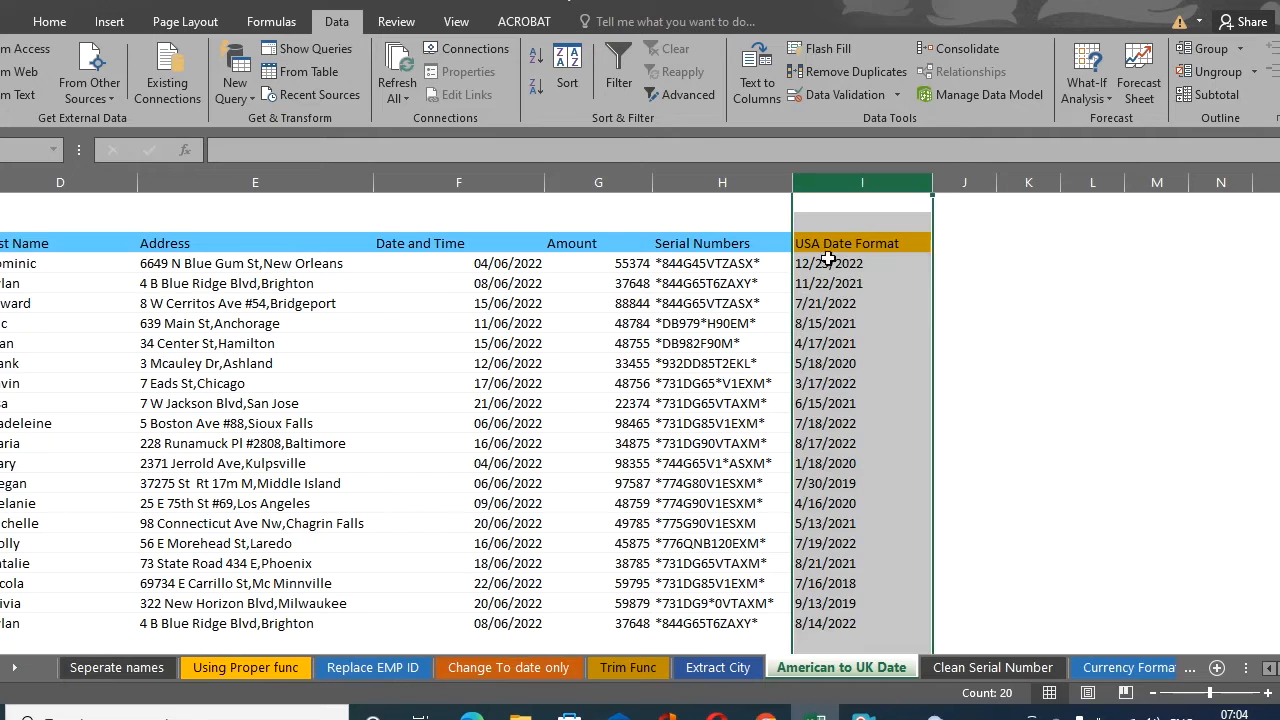
{"action": "left_click", "coordinate": [838, 340]}
{"action": "left_click", "coordinate": [798, 289]}
{"action": "left_click", "coordinate": [822, 264]}
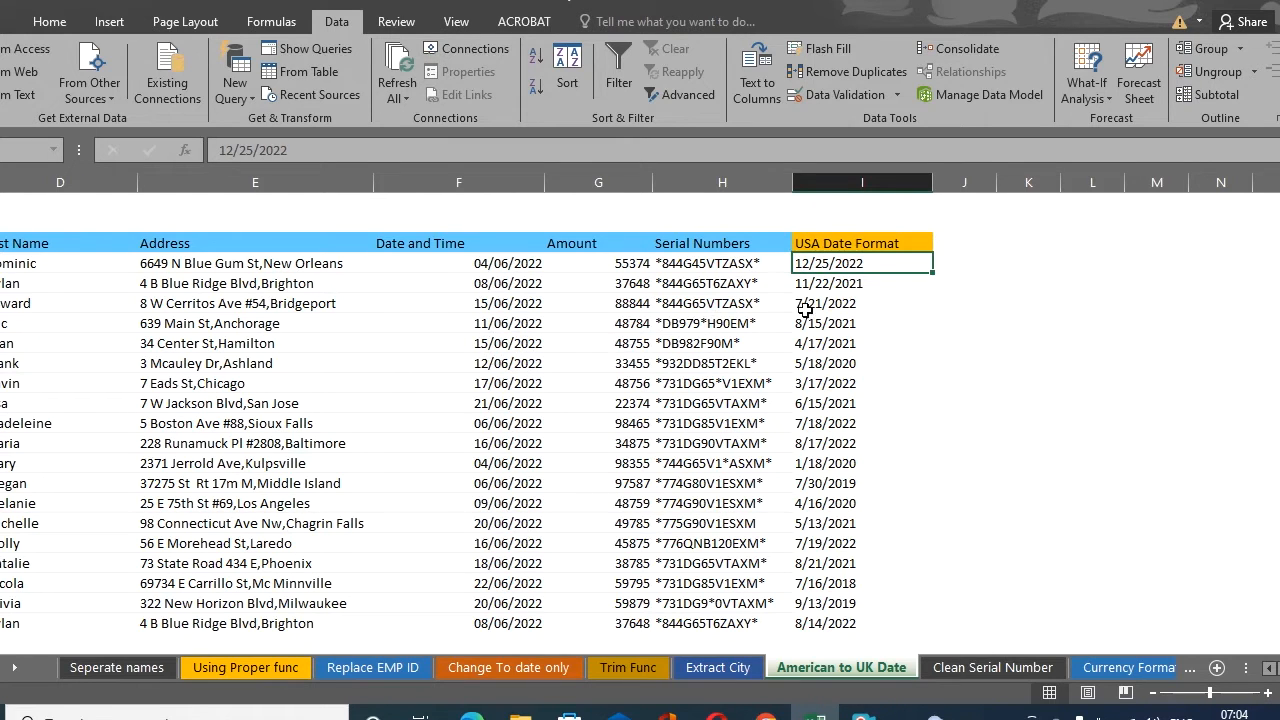
{"action": "left_click", "coordinate": [841, 288]}
{"action": "left_click", "coordinate": [835, 323]}
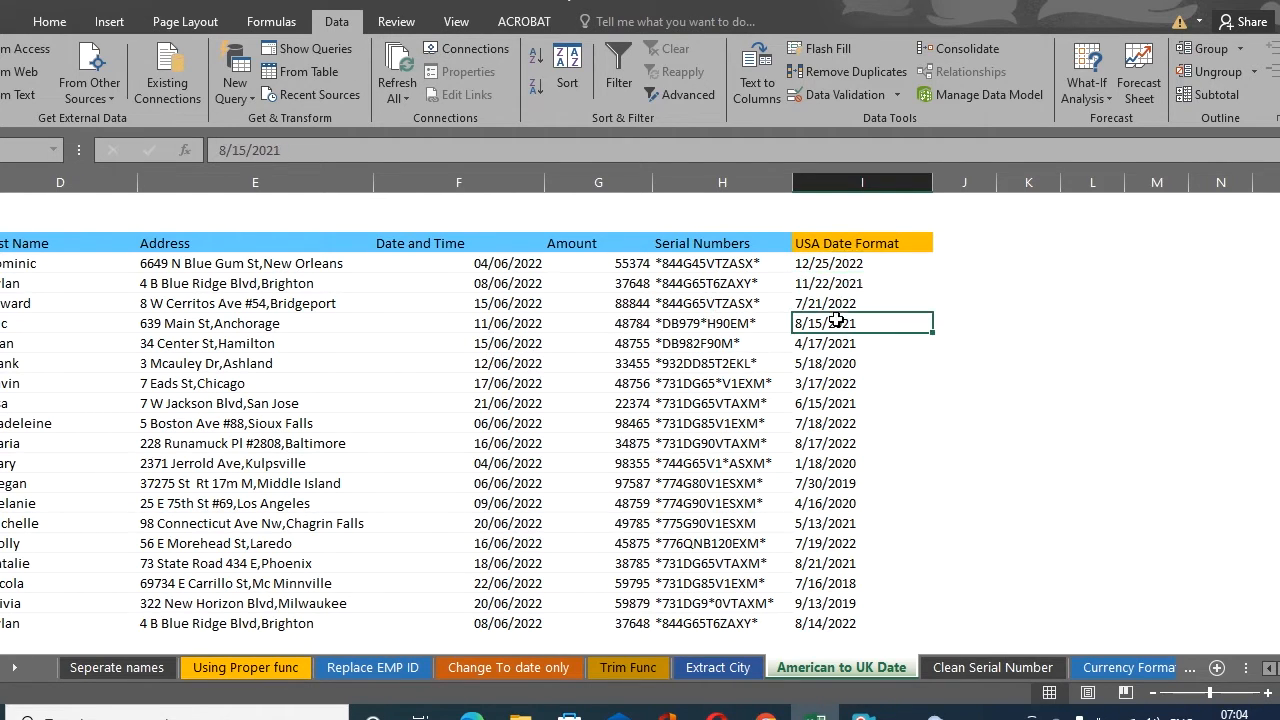
{"action": "left_click", "coordinate": [836, 268]}
{"action": "left_click", "coordinate": [835, 320]}
{"action": "left_click", "coordinate": [503, 264]}
{"action": "left_click", "coordinate": [499, 283]}
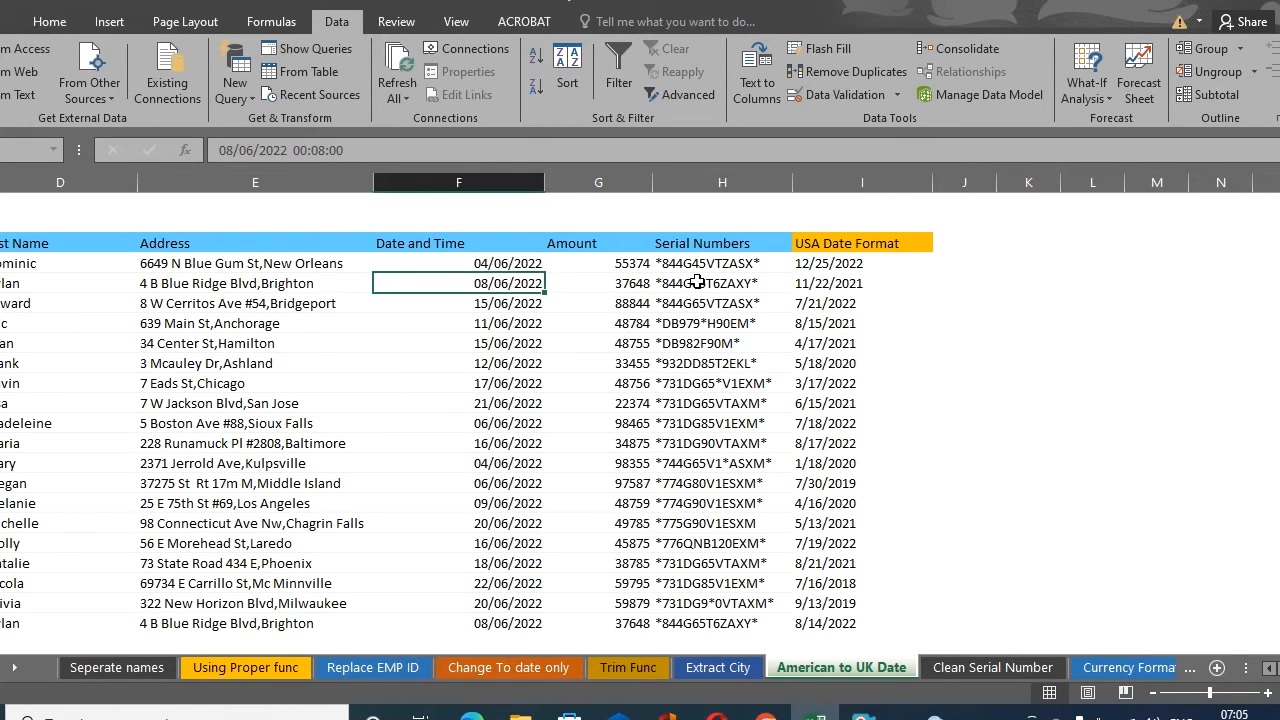
{"action": "left_click", "coordinate": [830, 264]}
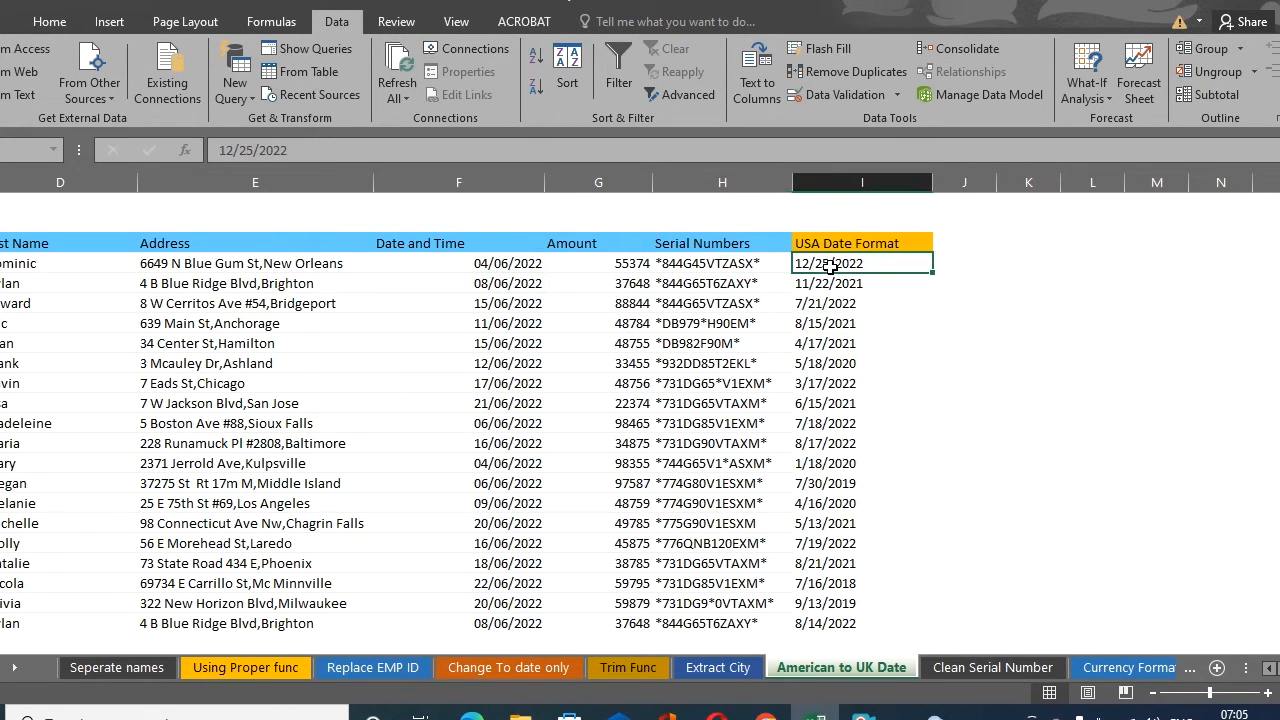
- Convert the USA Date Format column with Text to Columns, using Delimited with no delimiters and the MDY date format
{"action": "left_click", "coordinate": [851, 183]}
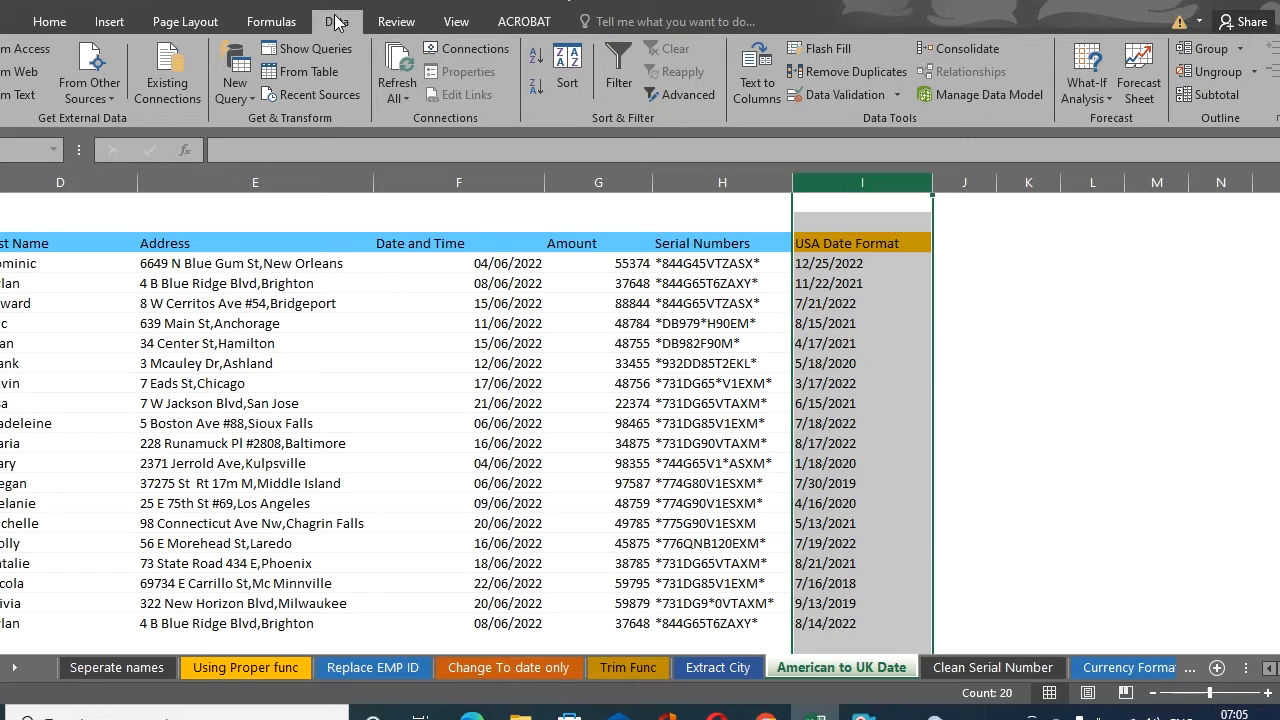
{"action": "left_click", "coordinate": [757, 80]}
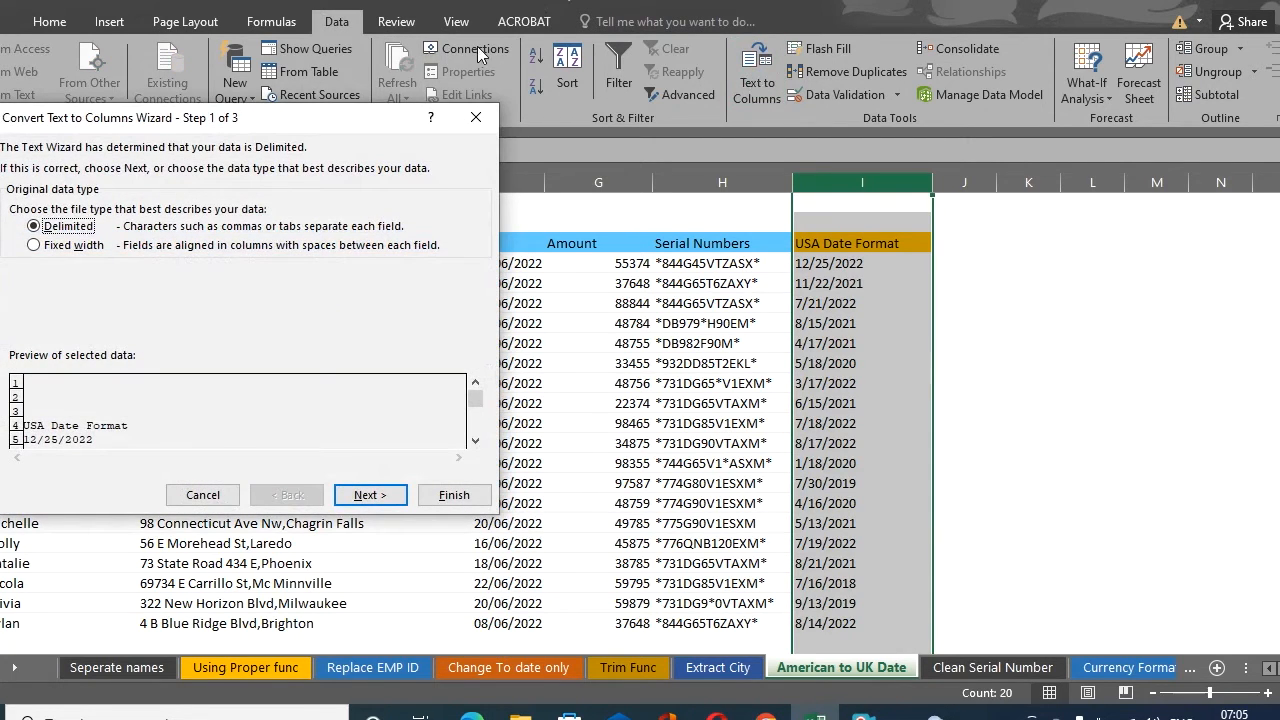
{"action": "left_click_drag", "start_coordinate": [370, 121], "coordinate": [478, 120]}
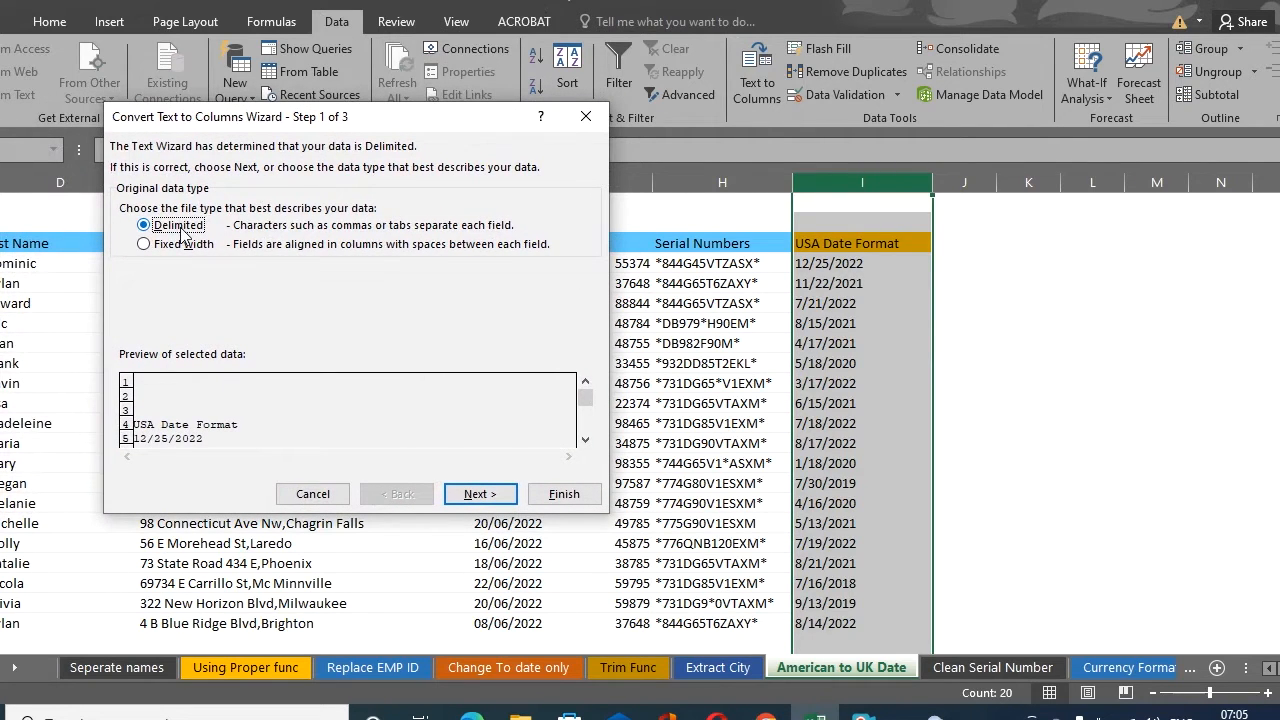
{"action": "left_click", "coordinate": [481, 495]}
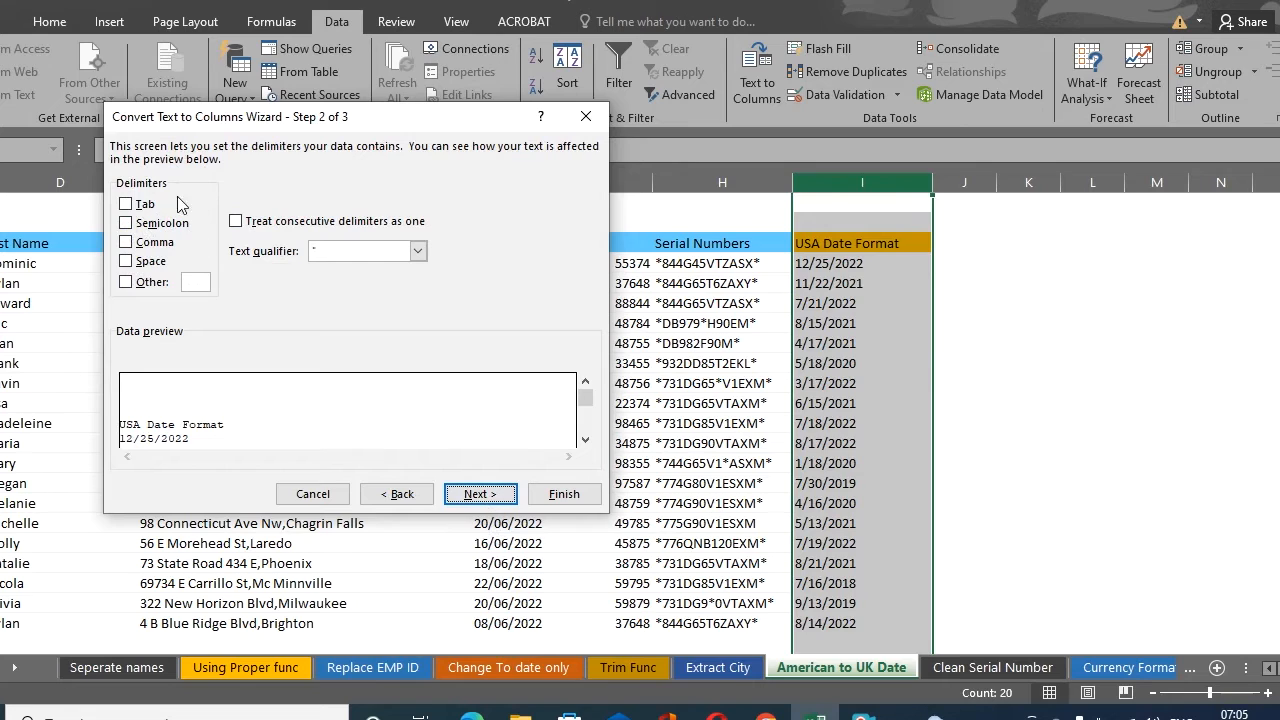
{"action": "left_click", "coordinate": [480, 495]}
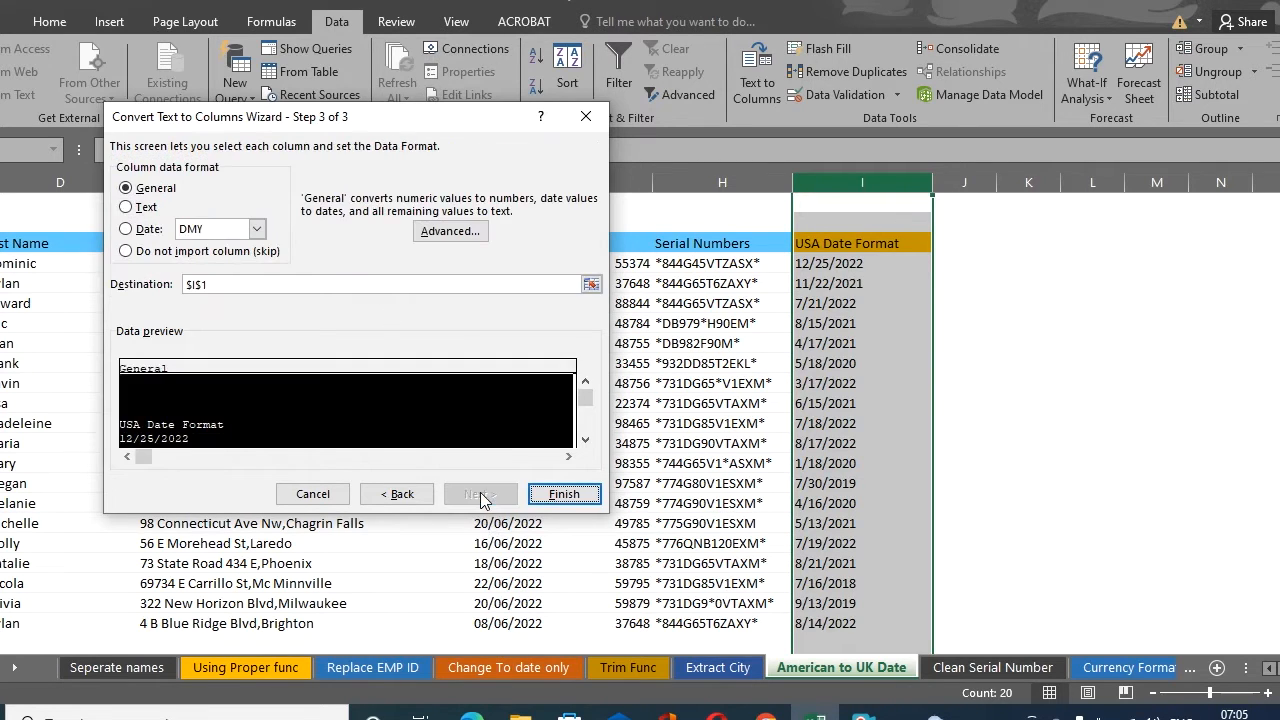
{"action": "left_click", "coordinate": [250, 231]}
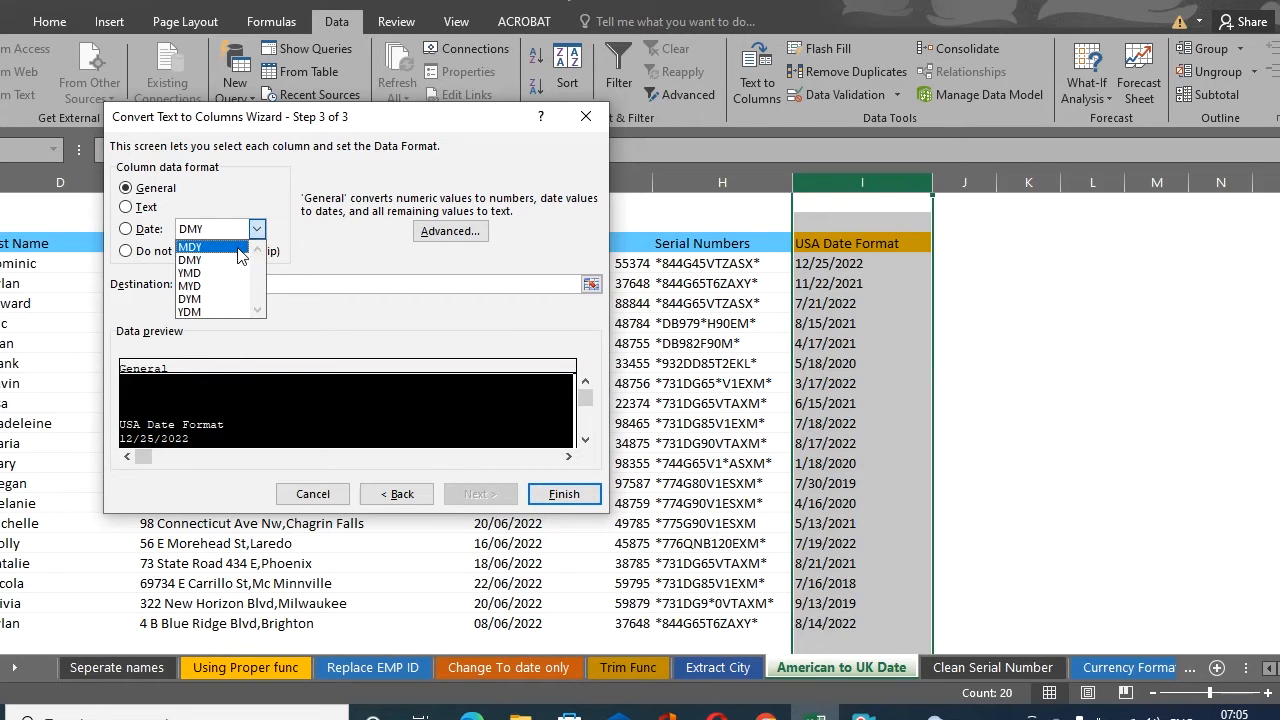
{"action": "left_click", "coordinate": [240, 247]}
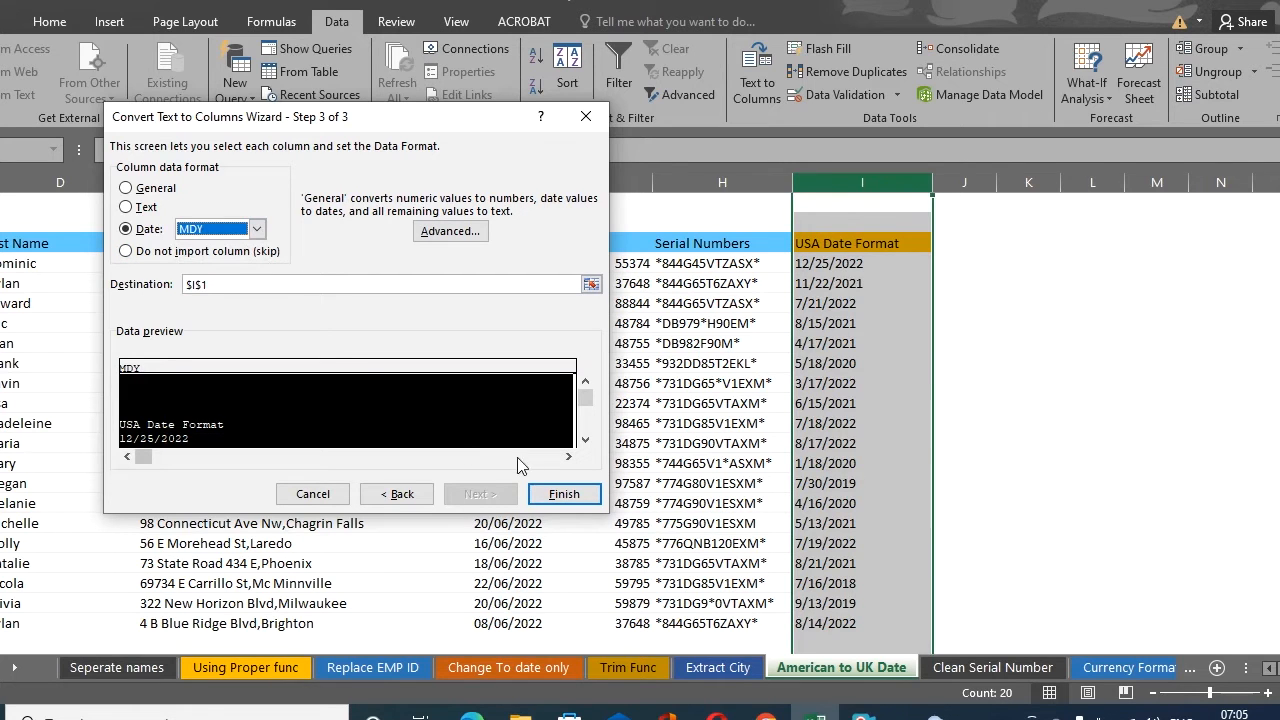
{"action": "left_click", "coordinate": [560, 495]}
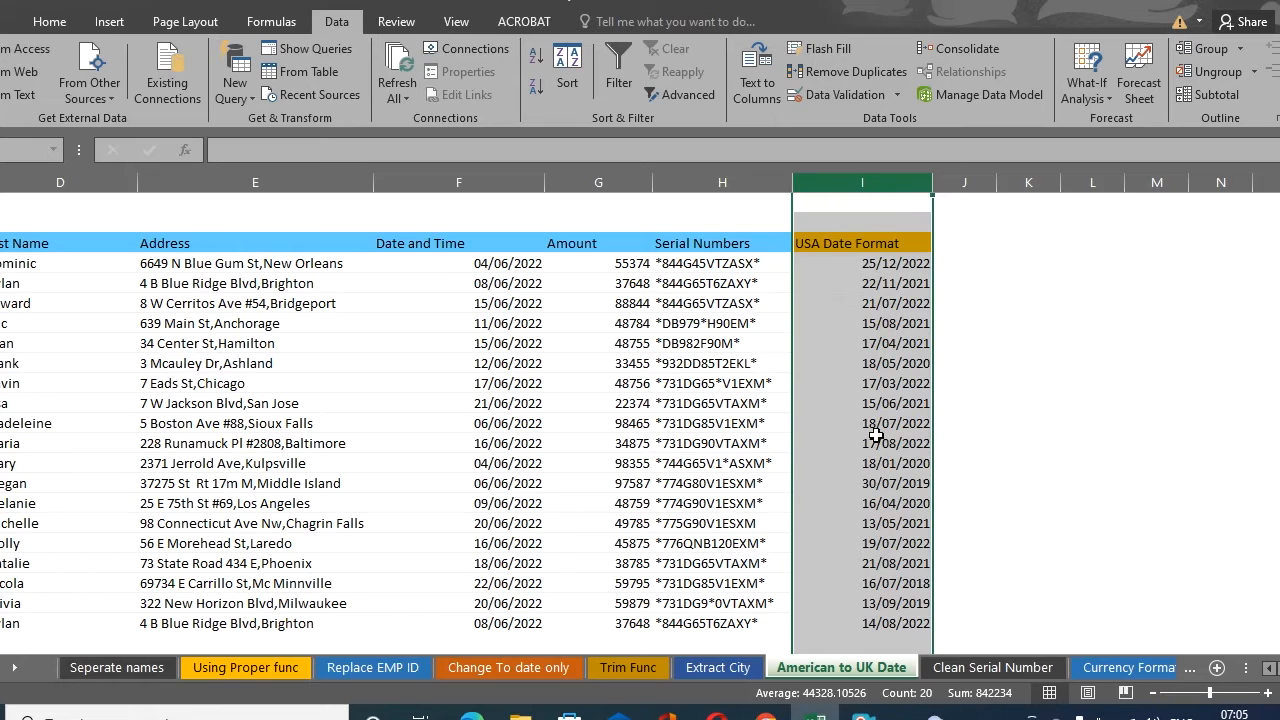
- Check the day and month order of the converted dates throughout the USA Date Format column
{"action": "left_click", "coordinate": [854, 283]}
{"action": "left_click", "coordinate": [855, 363]}
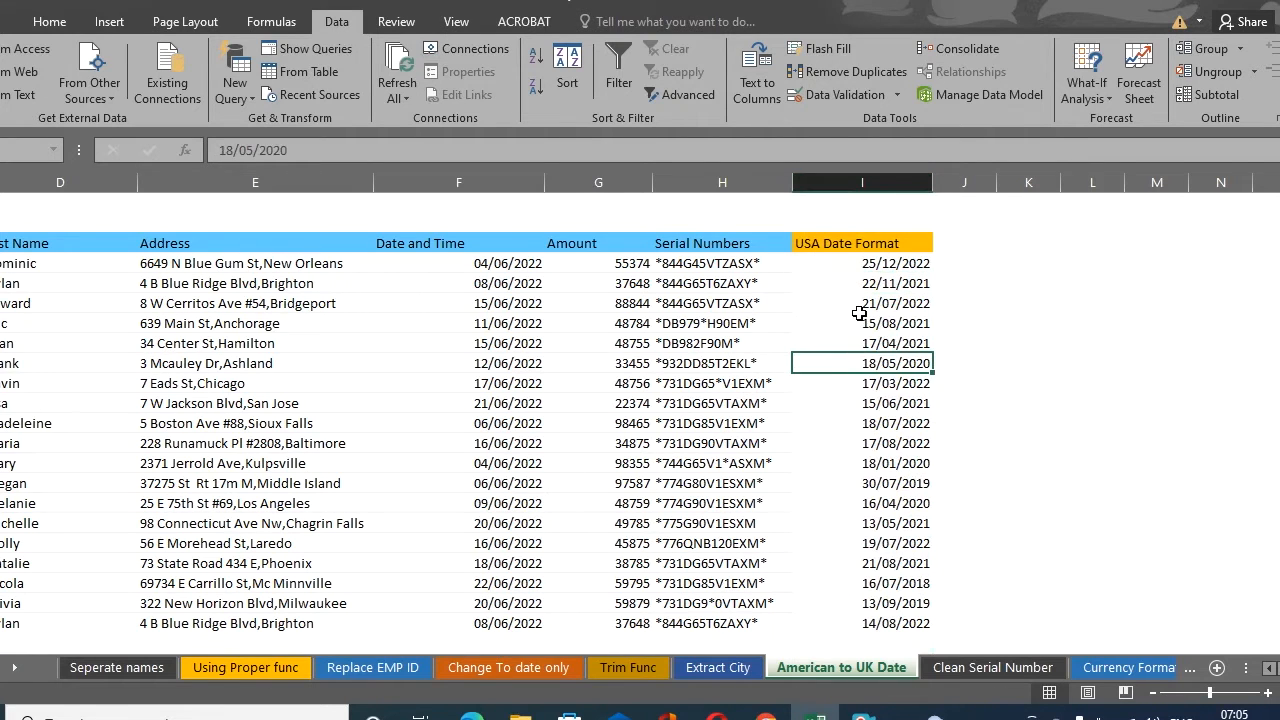
{"action": "left_click", "coordinate": [858, 320]}
{"action": "left_click", "coordinate": [860, 404]}
{"action": "left_click_drag", "start_coordinate": [858, 285], "coordinate": [858, 297]}
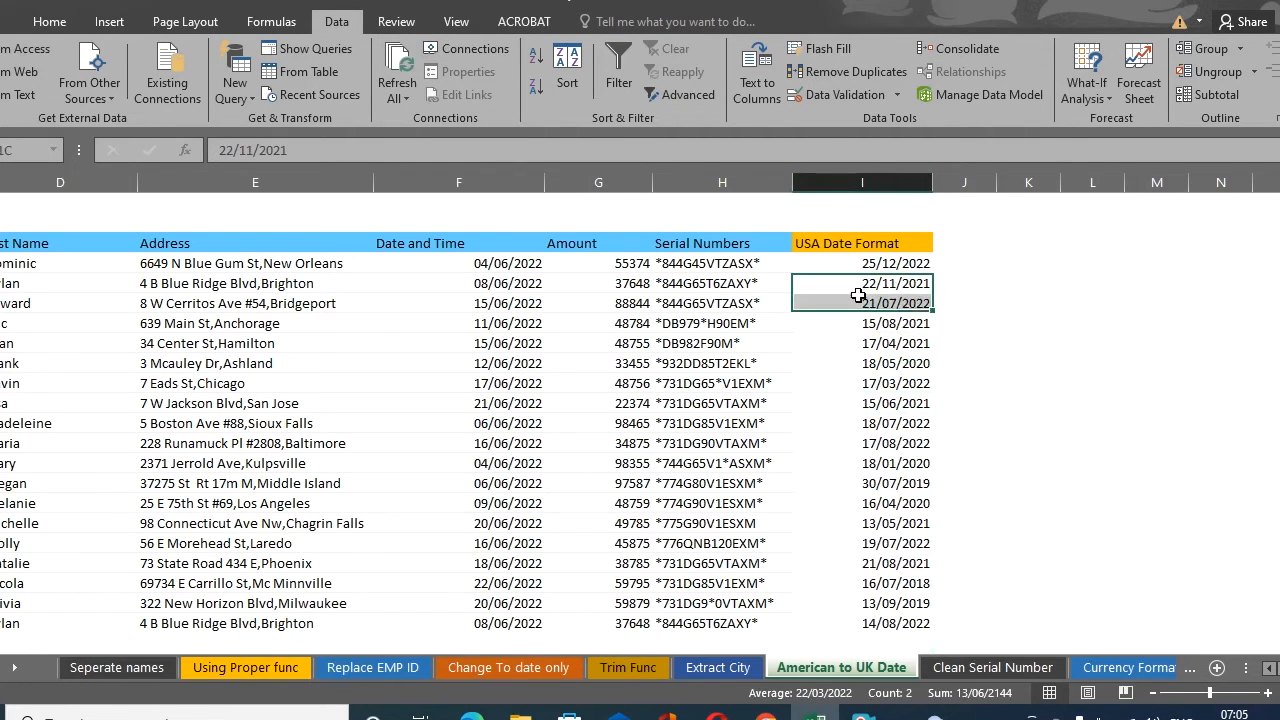
{"action": "left_click", "coordinate": [860, 405]}
{"action": "left_click", "coordinate": [862, 446]}
{"action": "left_click", "coordinate": [861, 522]}
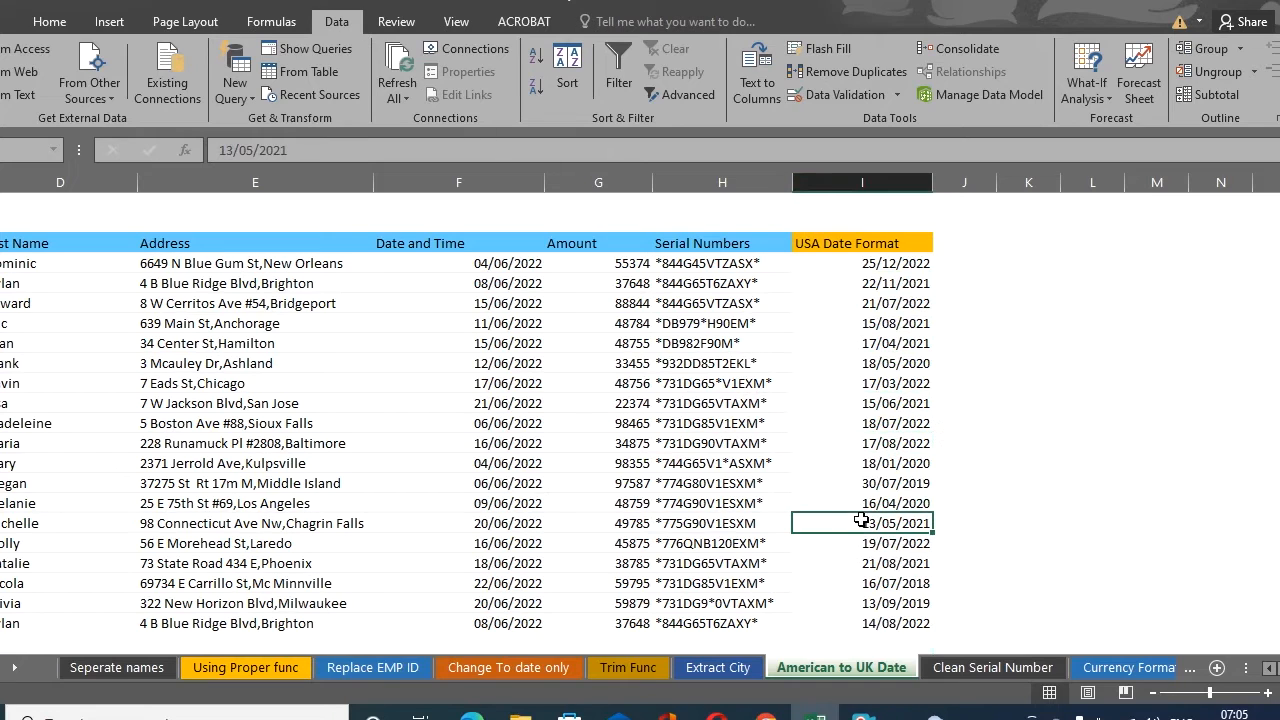
{"action": "left_click", "coordinate": [857, 378]}
{"action": "left_click", "coordinate": [857, 365]}
{"action": "left_click", "coordinate": [850, 268]}
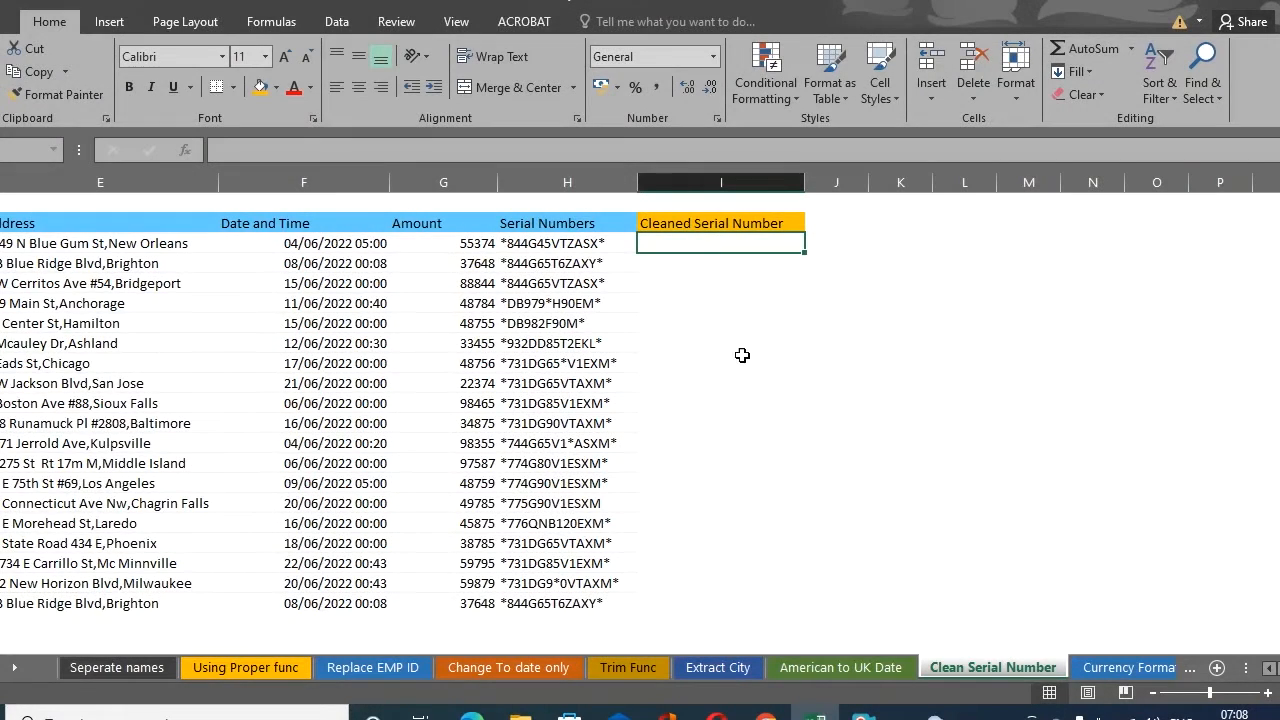
- Examine where asterisks occur in the Serial Numbers column on the Clean Serial Number sheet
{"action": "left_click", "coordinate": [559, 172]}
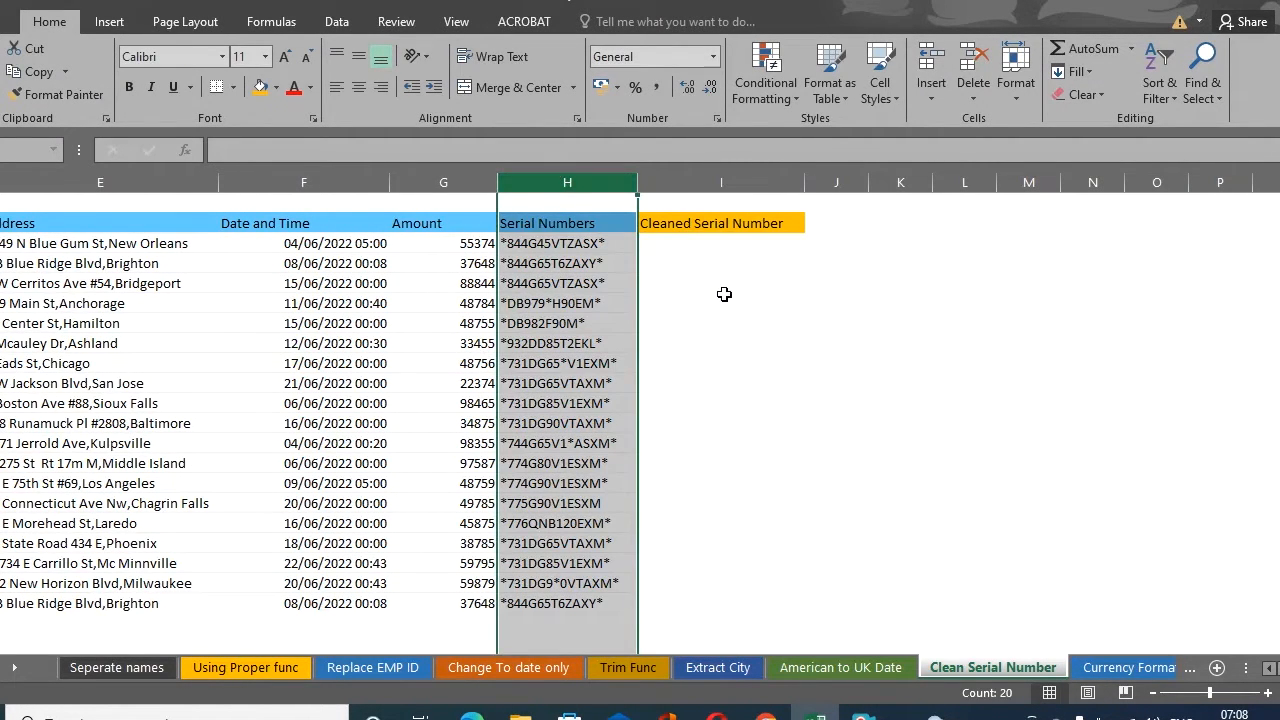
{"action": "left_click", "coordinate": [818, 370]}
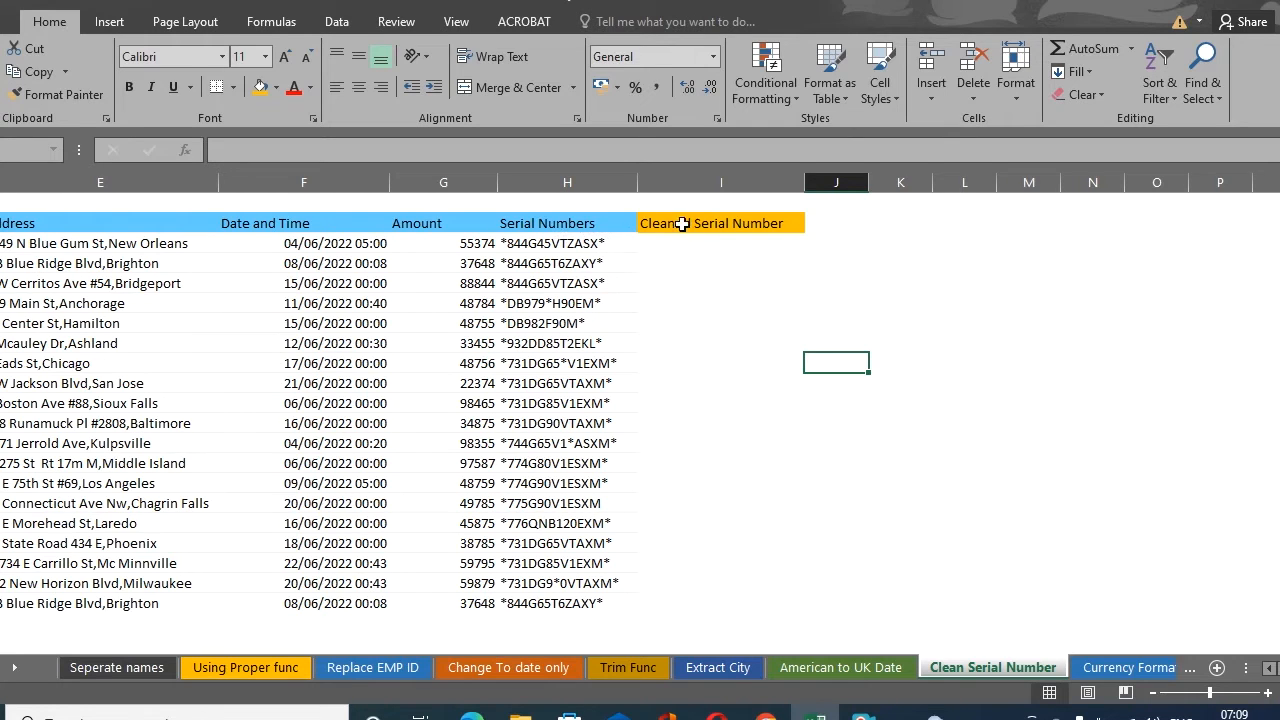
{"action": "left_click", "coordinate": [580, 247]}
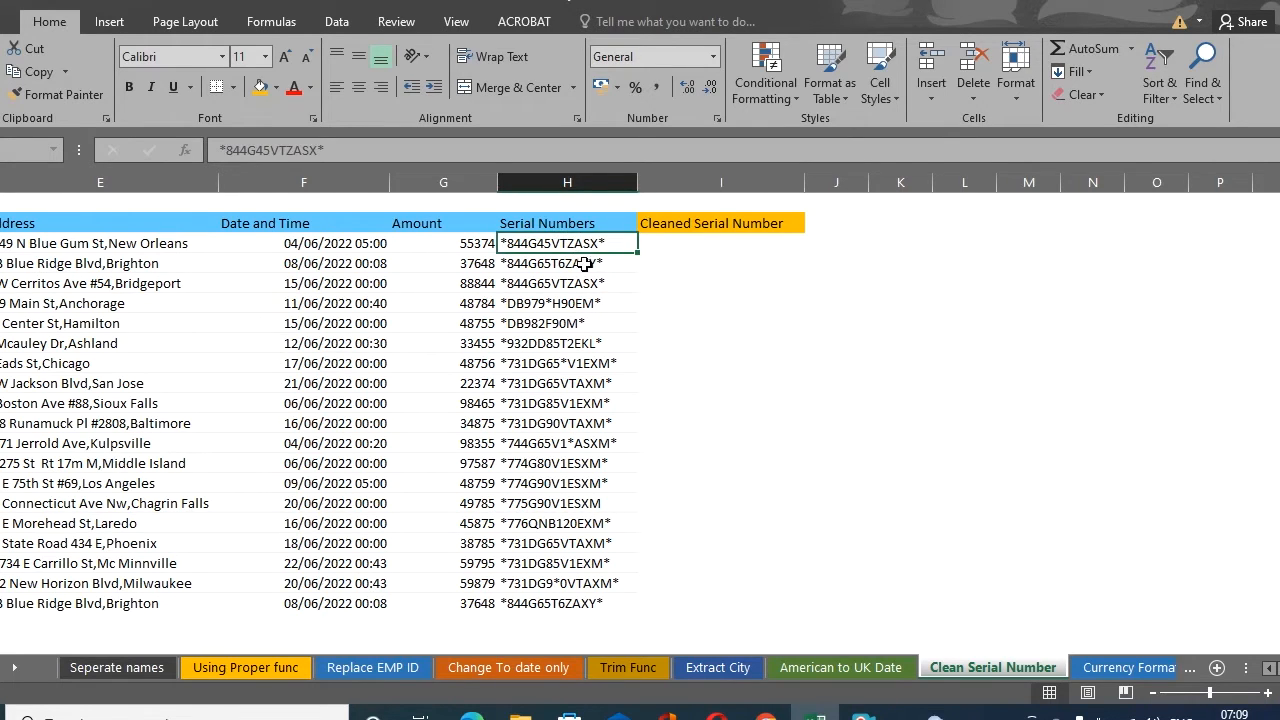
{"action": "left_click", "coordinate": [563, 345]}
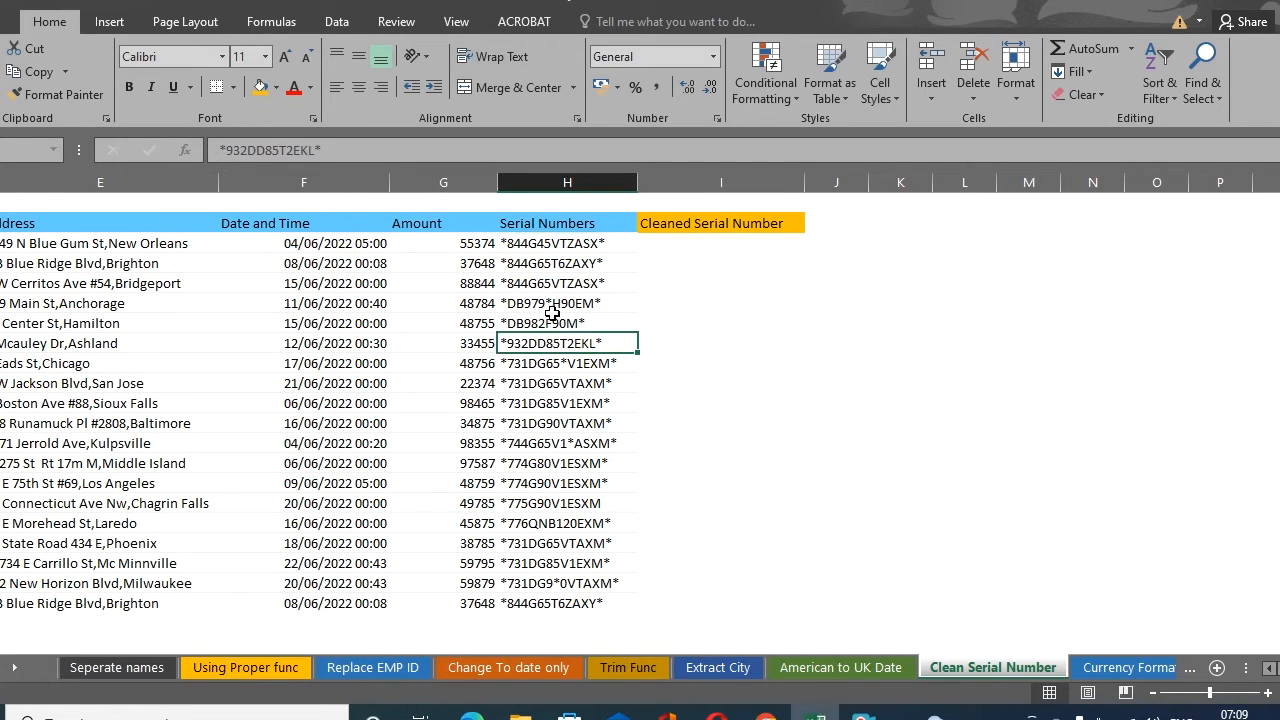
{"action": "left_click", "coordinate": [553, 320]}
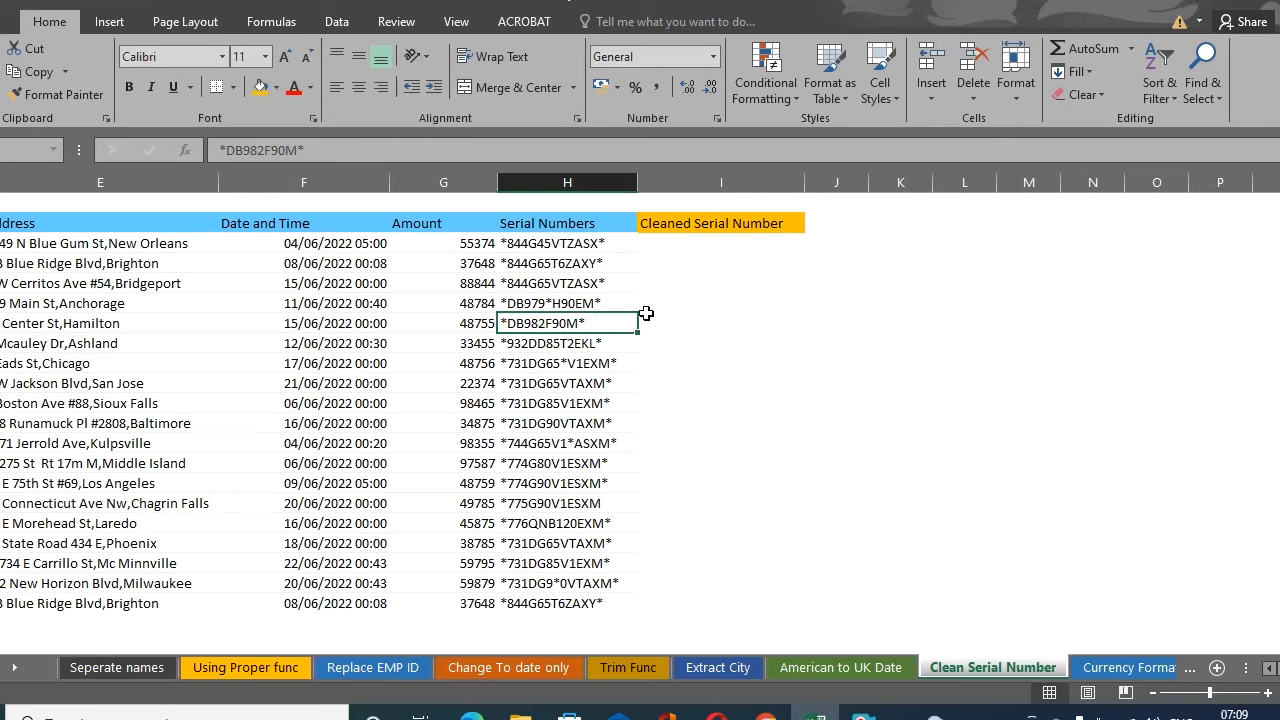
- Enter =SUBSTITUTE(H5,"*","") in the first cell under Cleaned Serial Number to strip the asterisks
{"action": "left_click", "coordinate": [712, 245]}
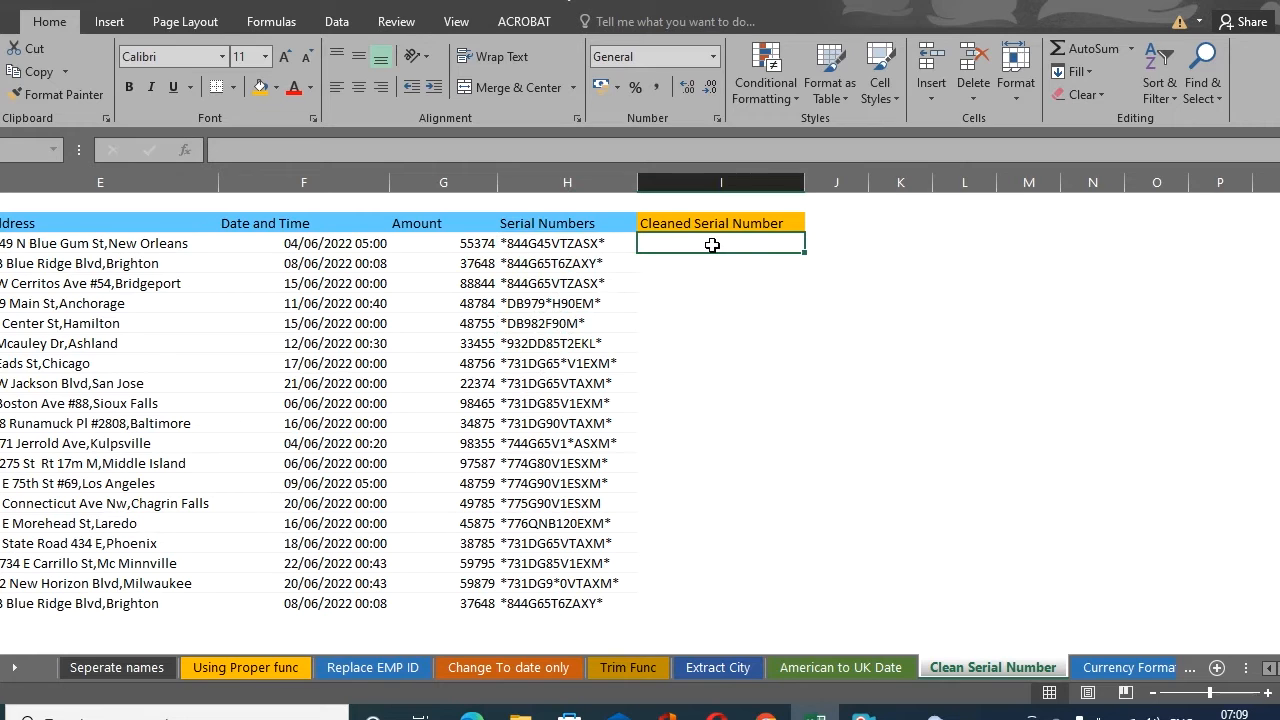
{"action": "type", "text": "="}
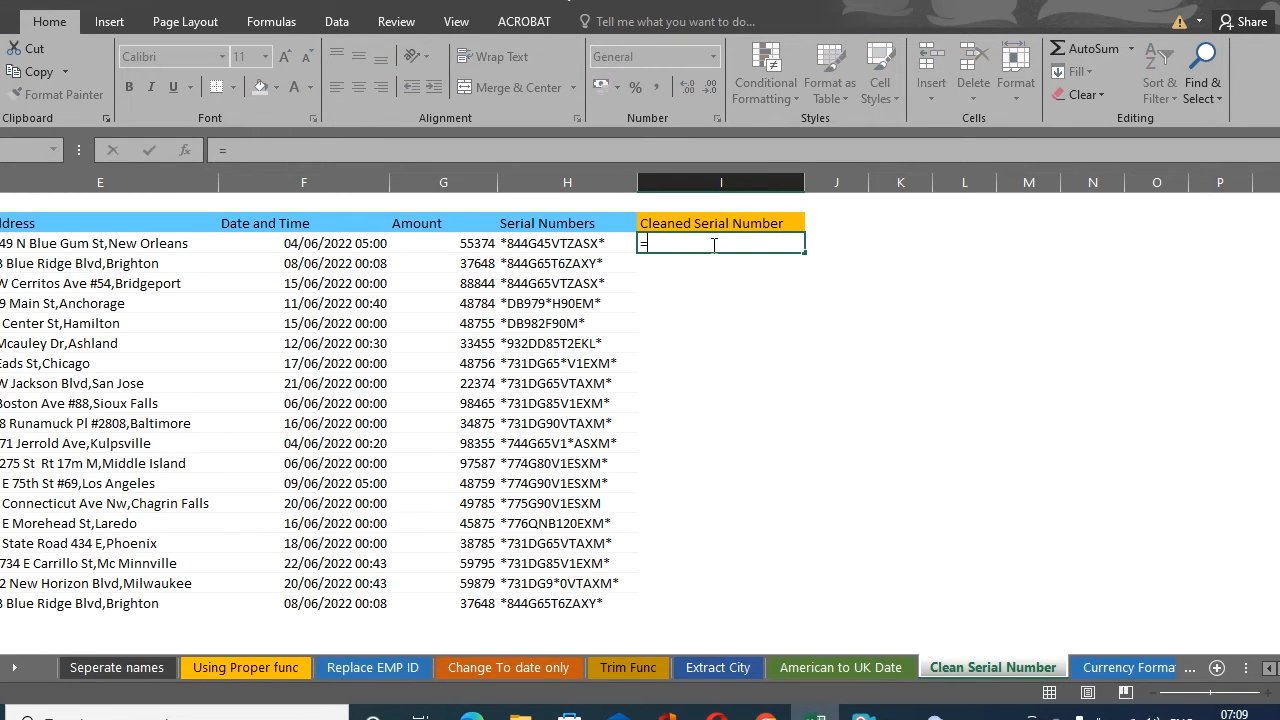
{"action": "type", "text": "sub"}
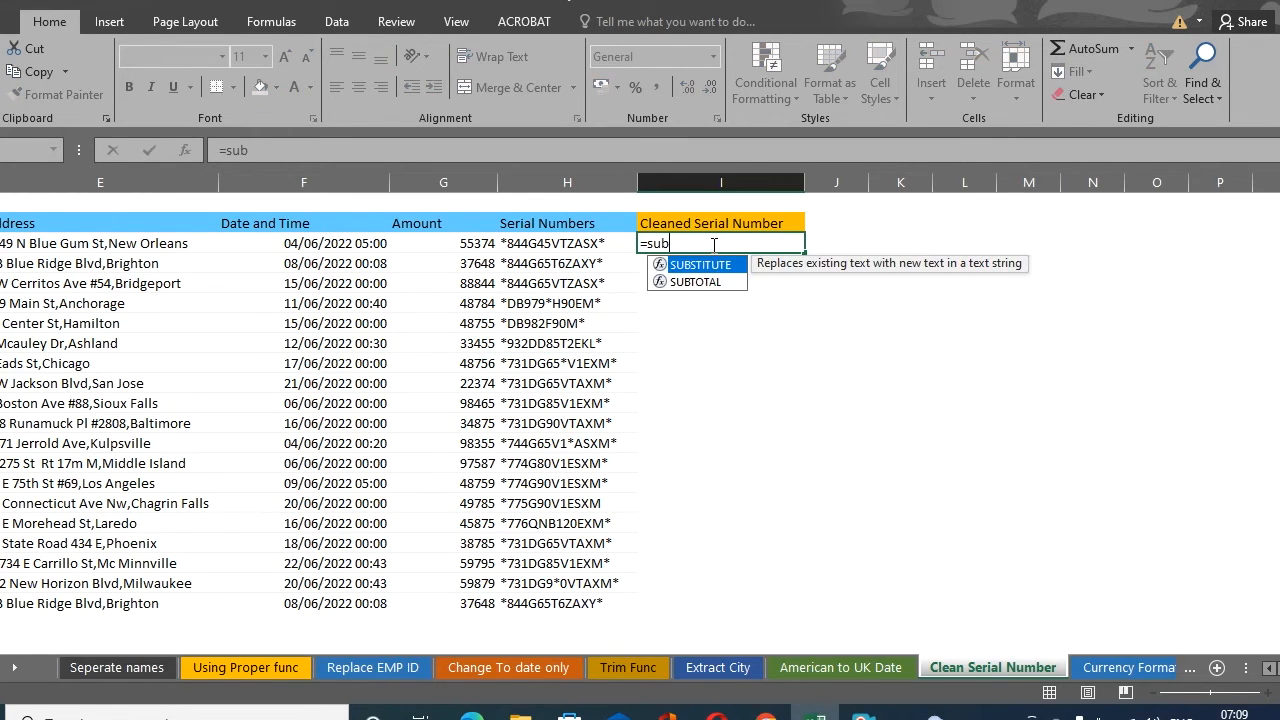
{"action": "key", "text": "Tab"}
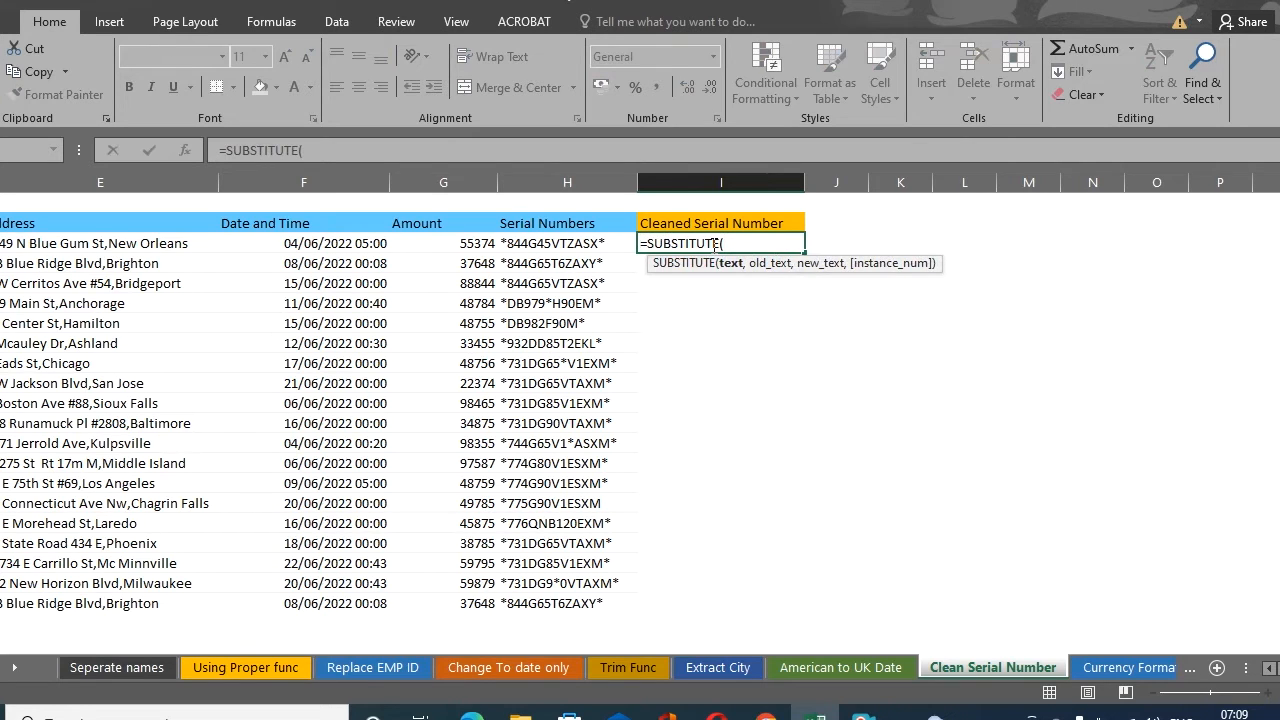
{"action": "left_click", "coordinate": [578, 245]}
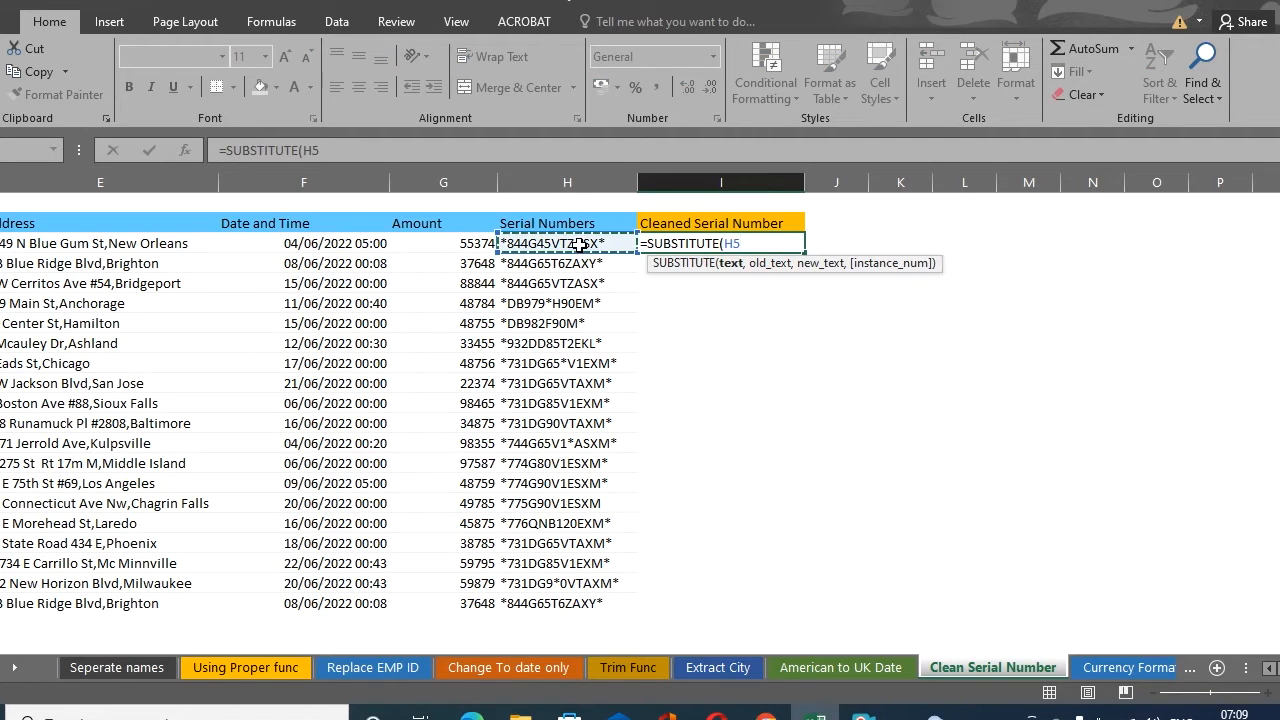
{"action": "type", "text": ",\"*"}
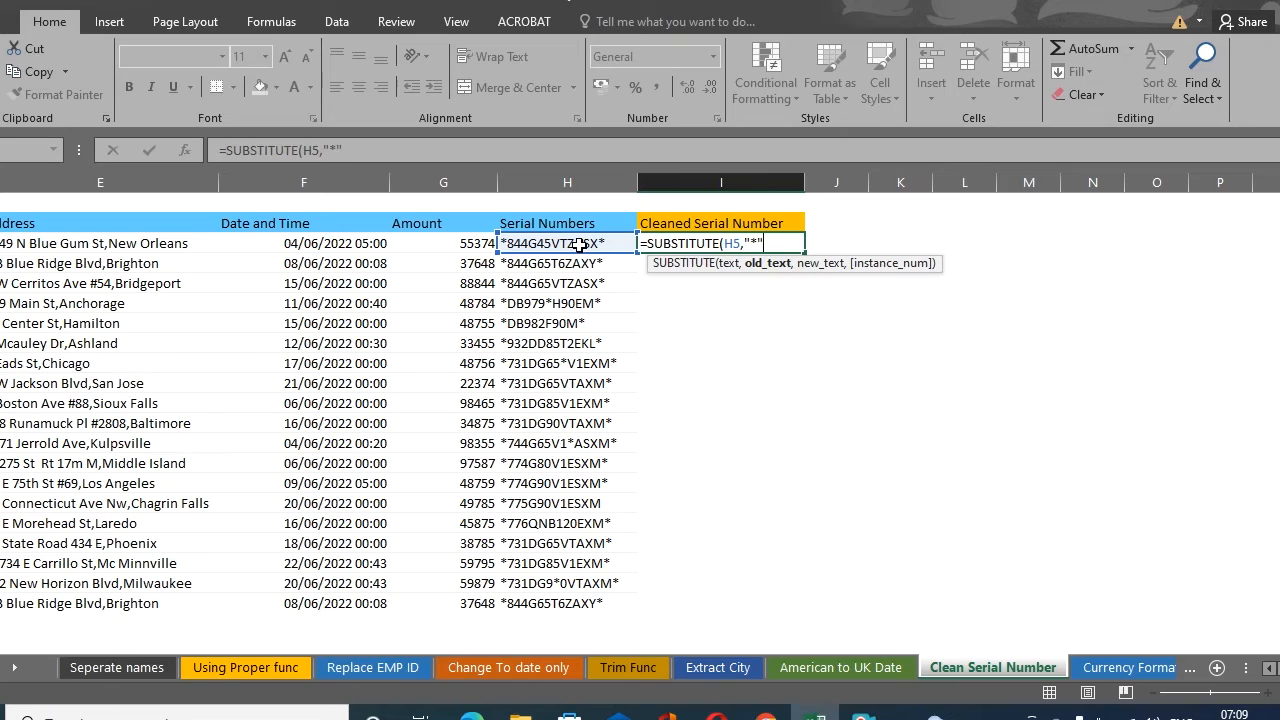
{"action": "type", "text": ","}
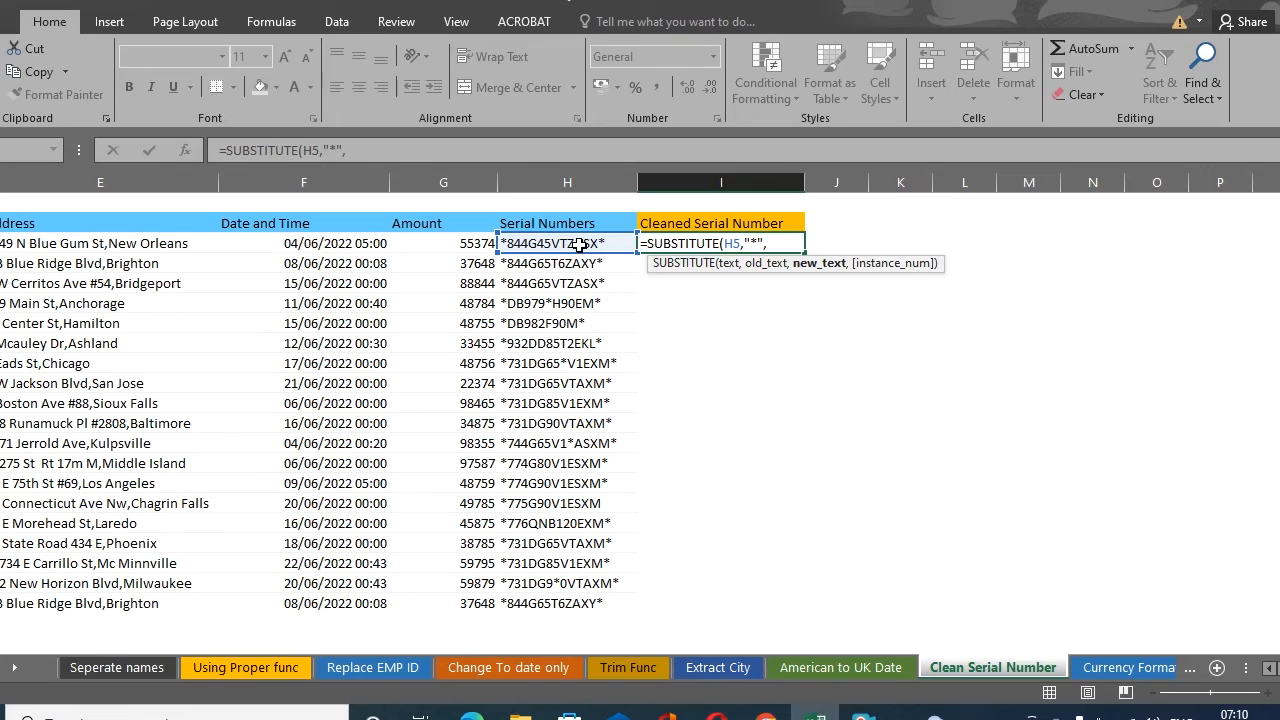
{"action": "type", "text": "\"\""}
{"action": "type", "text": ")"}
{"action": "key", "text": "Return"}
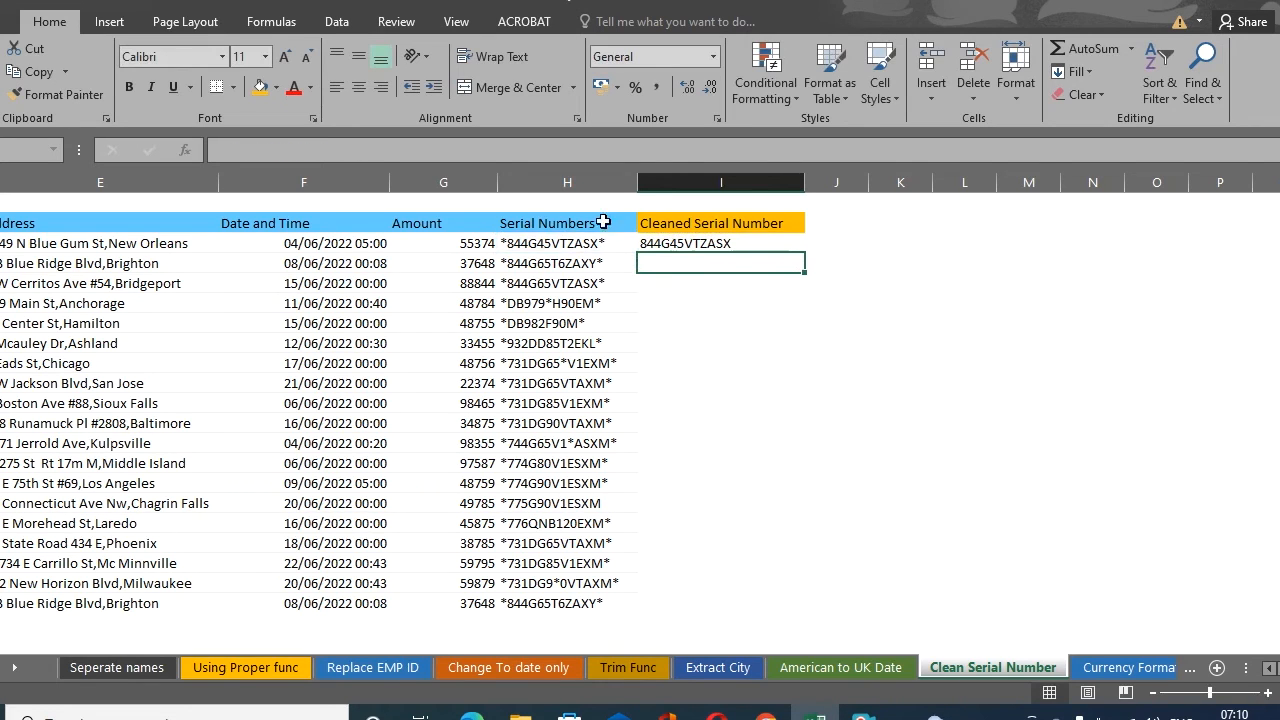
- Fill the SUBSTITUTE formula down the Cleaned Serial Number column to the last data row
{"action": "left_click", "coordinate": [697, 242]}
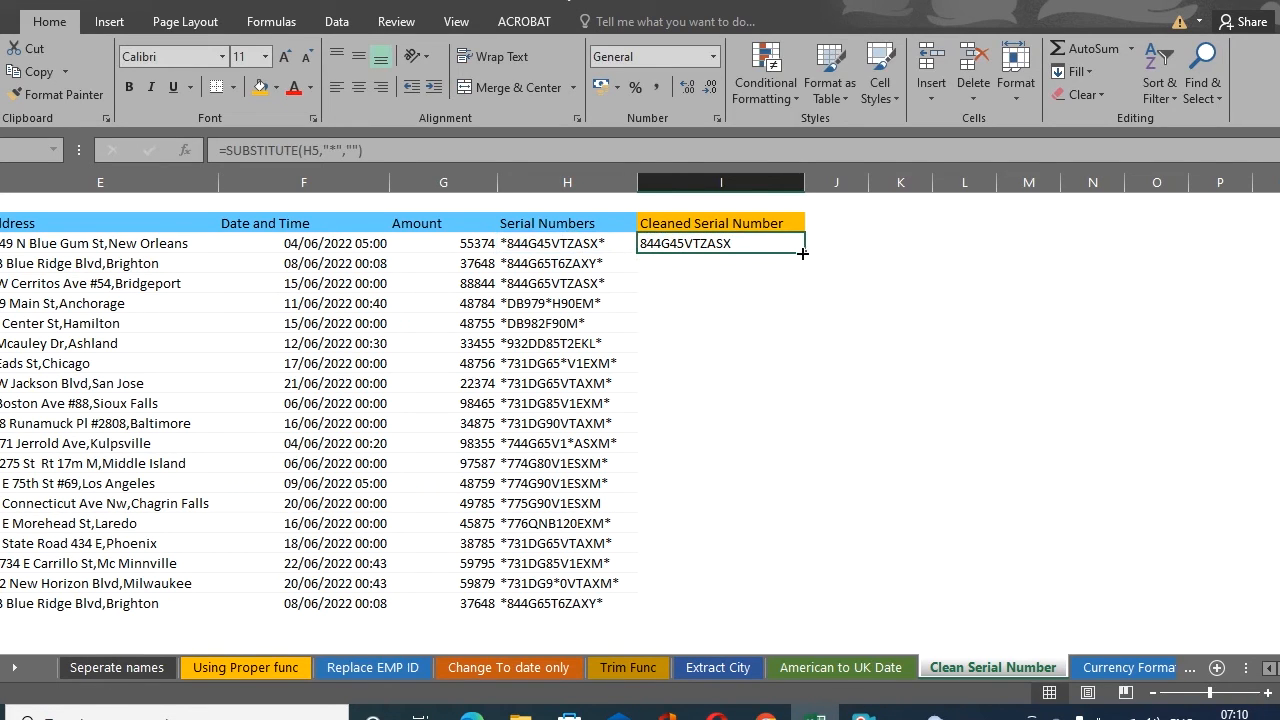
{"action": "left_click_drag", "start_coordinate": [805, 253], "coordinate": [801, 617]}
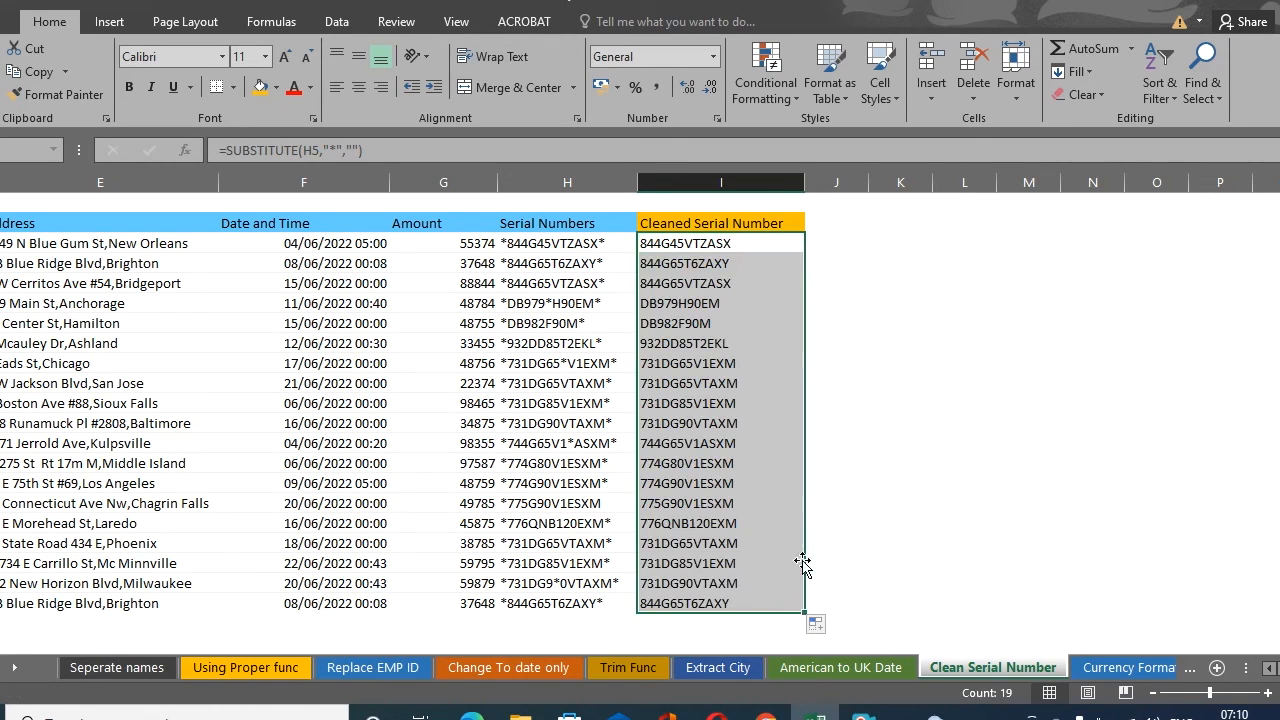
{"action": "left_click", "coordinate": [838, 481]}
- Check the results and formulas in the Cleaned Serial Number column for leftover asterisks
{"action": "left_click", "coordinate": [712, 268]}
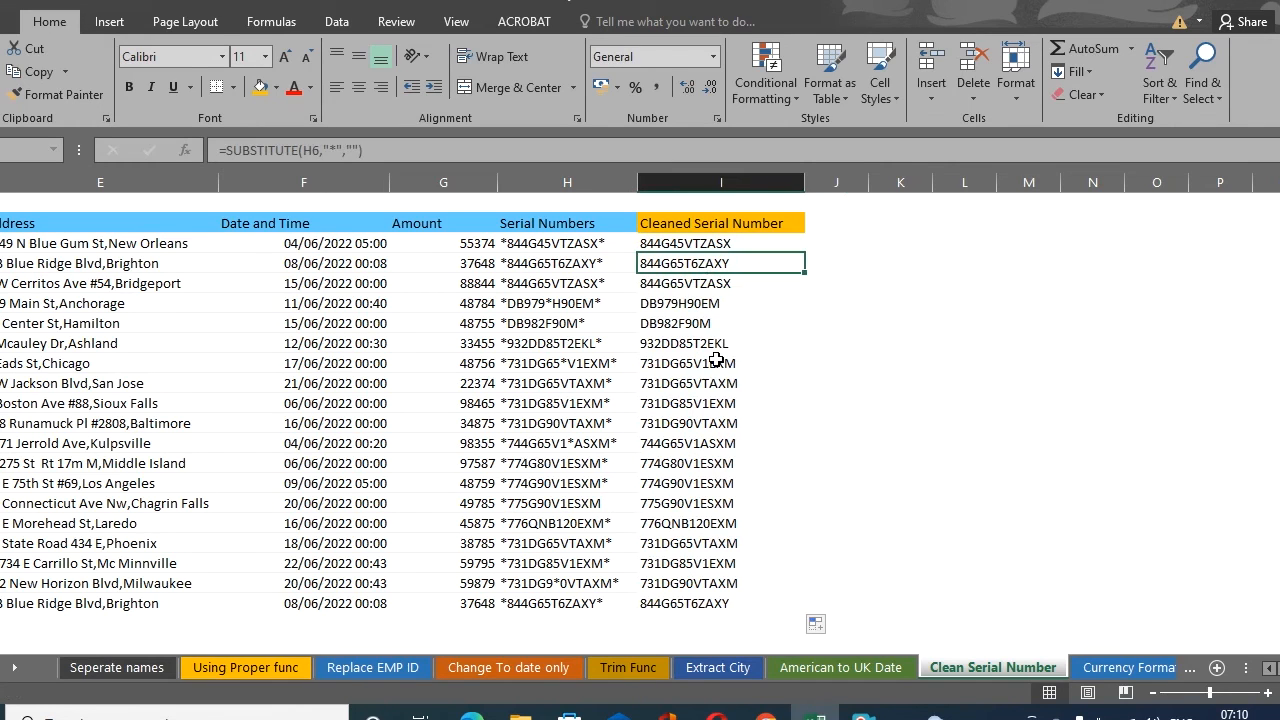
{"action": "left_click", "coordinate": [715, 360]}
{"action": "left_click", "coordinate": [706, 456]}
{"action": "left_click", "coordinate": [706, 328]}
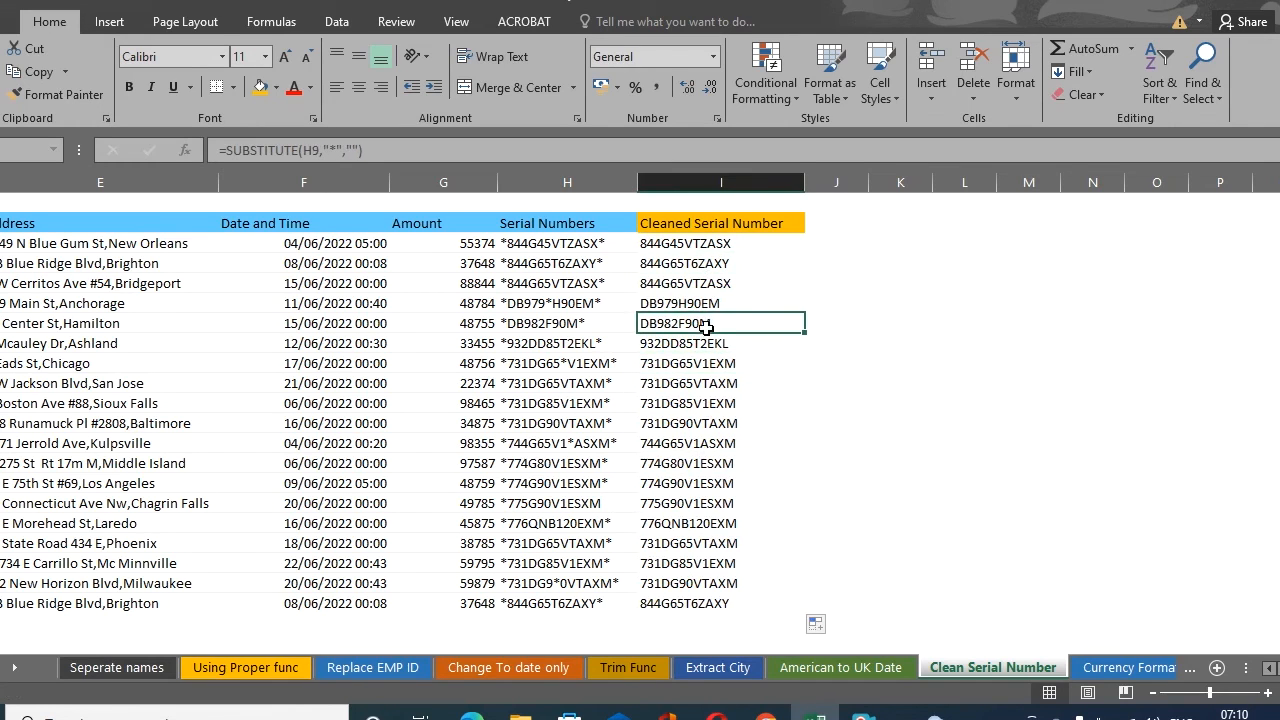
{"action": "left_click", "coordinate": [706, 420]}
{"action": "left_click", "coordinate": [706, 485]}
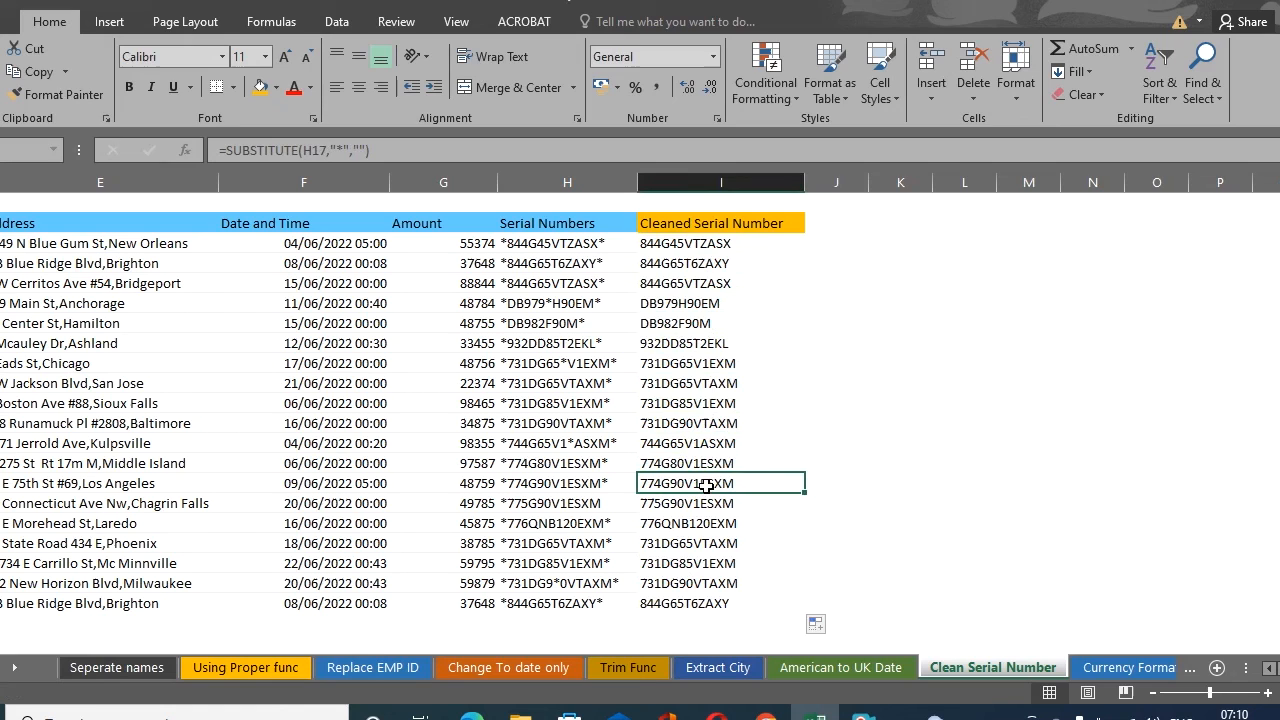
{"action": "left_click", "coordinate": [704, 378]}
{"action": "left_click", "coordinate": [704, 264]}
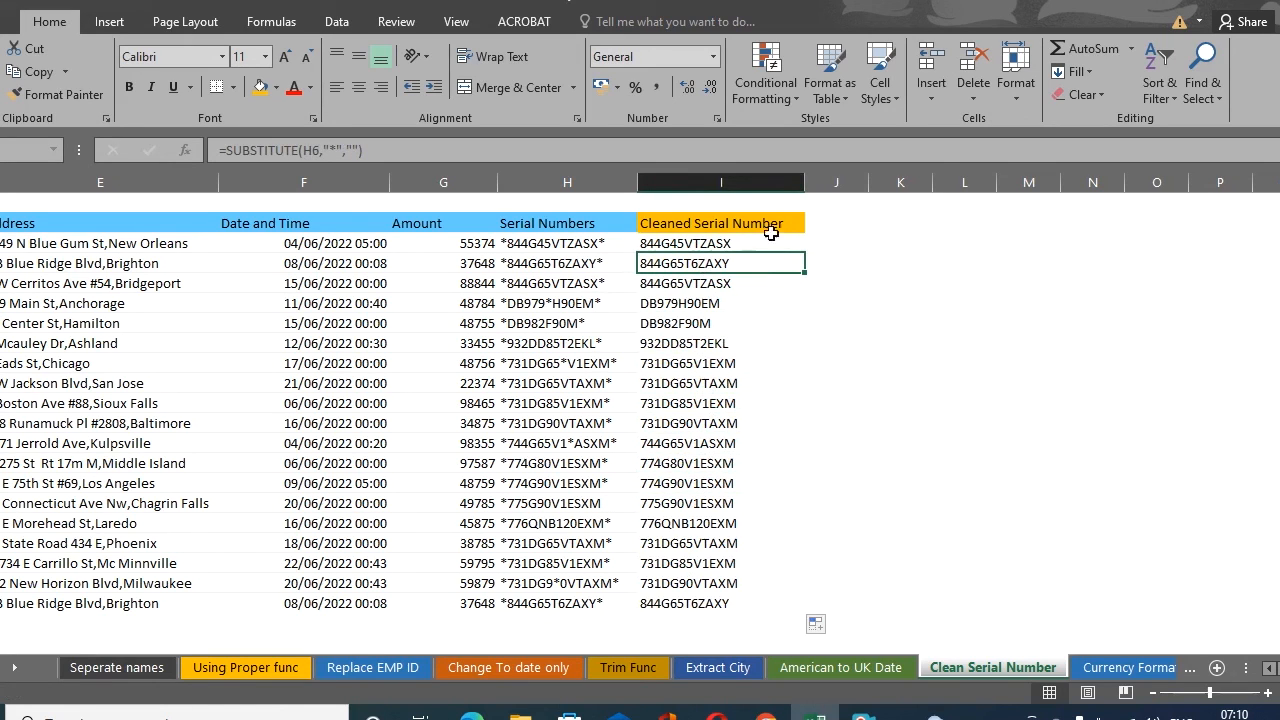
{"action": "left_click", "coordinate": [718, 246]}
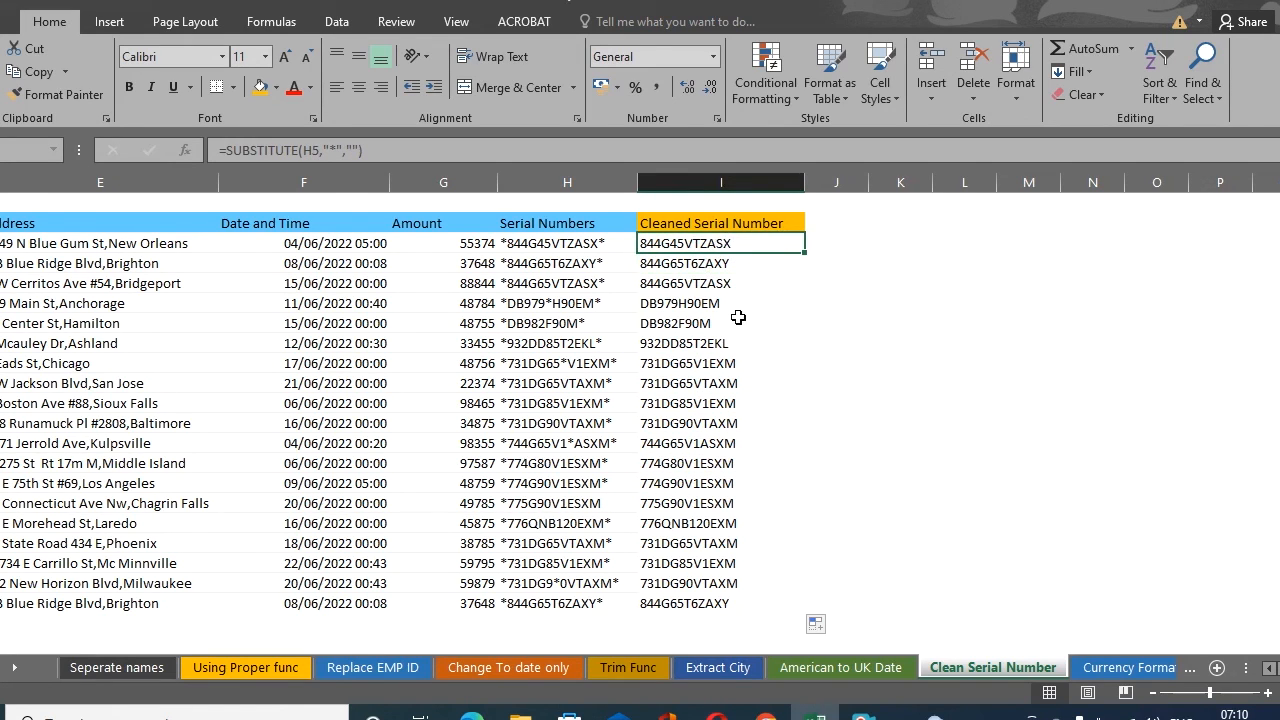